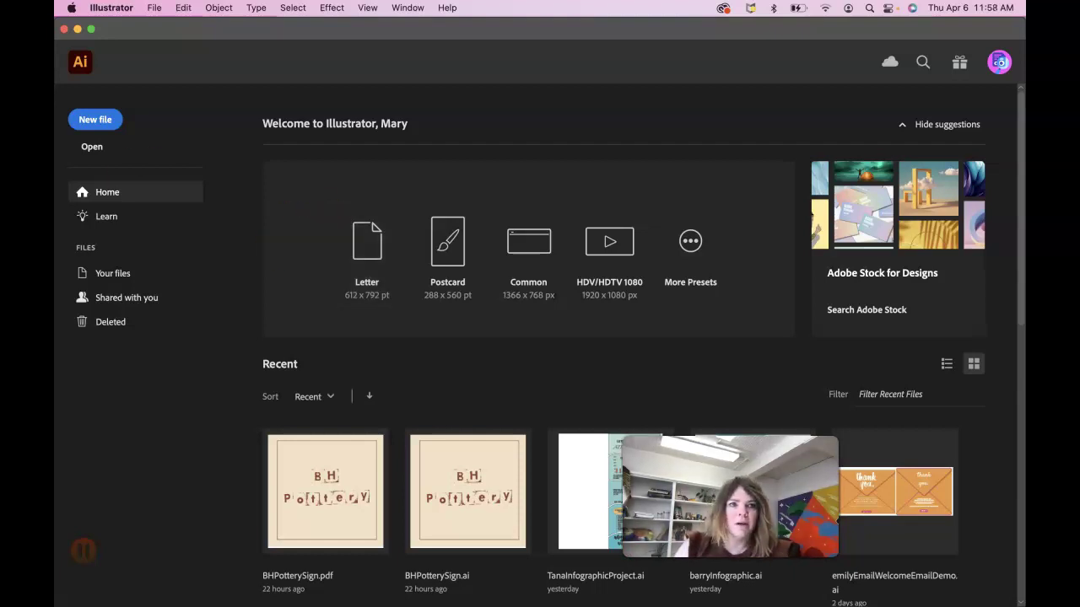
Create a new 5 x 5 in CMYK document from the Print preset (Untitled-2)
{"action": "left_click", "coordinate": [157, 9]}
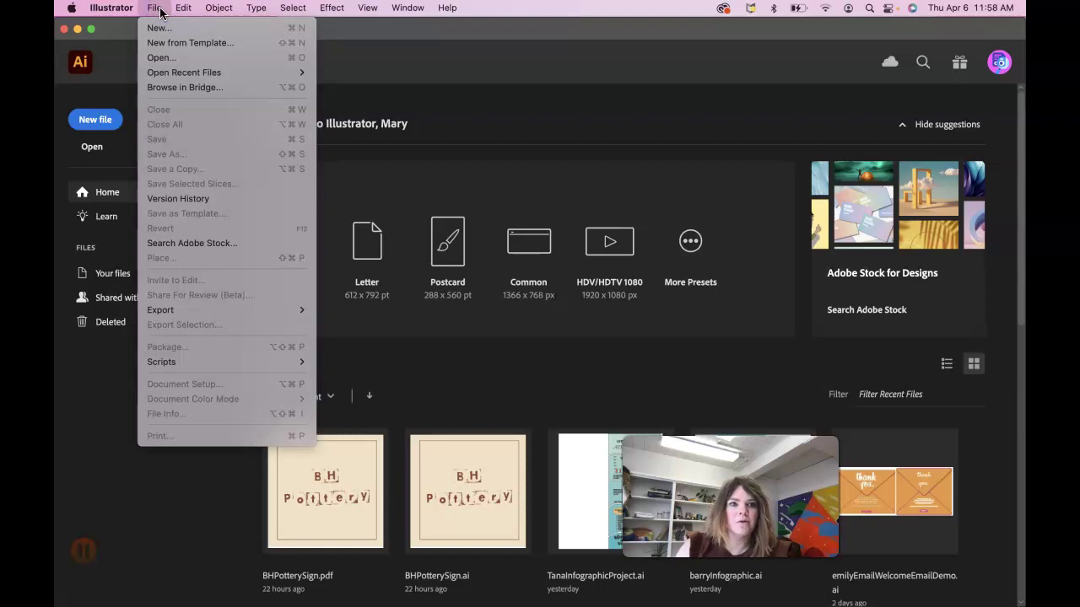
{"action": "left_click", "coordinate": [164, 29]}
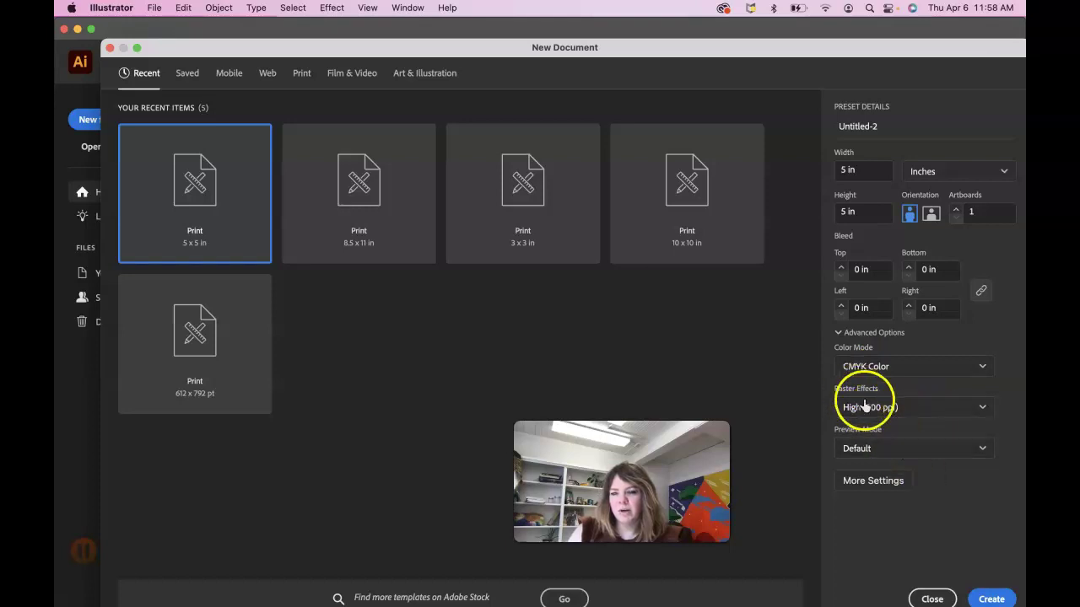
{"action": "left_click", "coordinate": [991, 598]}
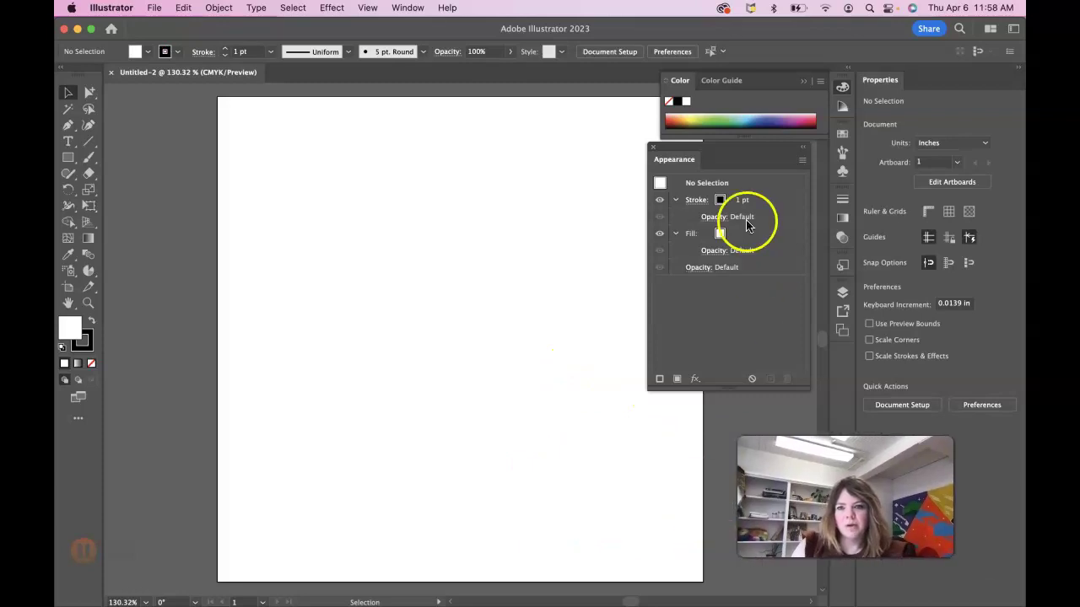
Dock the Appearance panel at the side and close the floating Color panel
{"action": "left_click", "coordinate": [690, 161]}
{"action": "left_click_drag", "start_coordinate": [690, 161], "coordinate": [841, 199]}
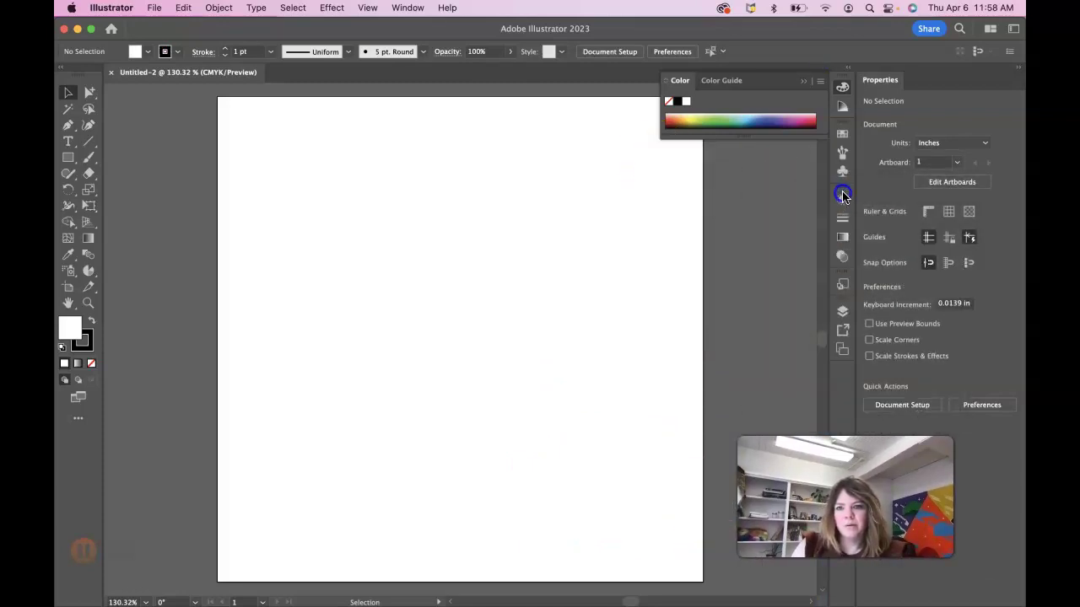
{"action": "left_click", "coordinate": [414, 250]}
{"action": "left_click", "coordinate": [805, 80]}
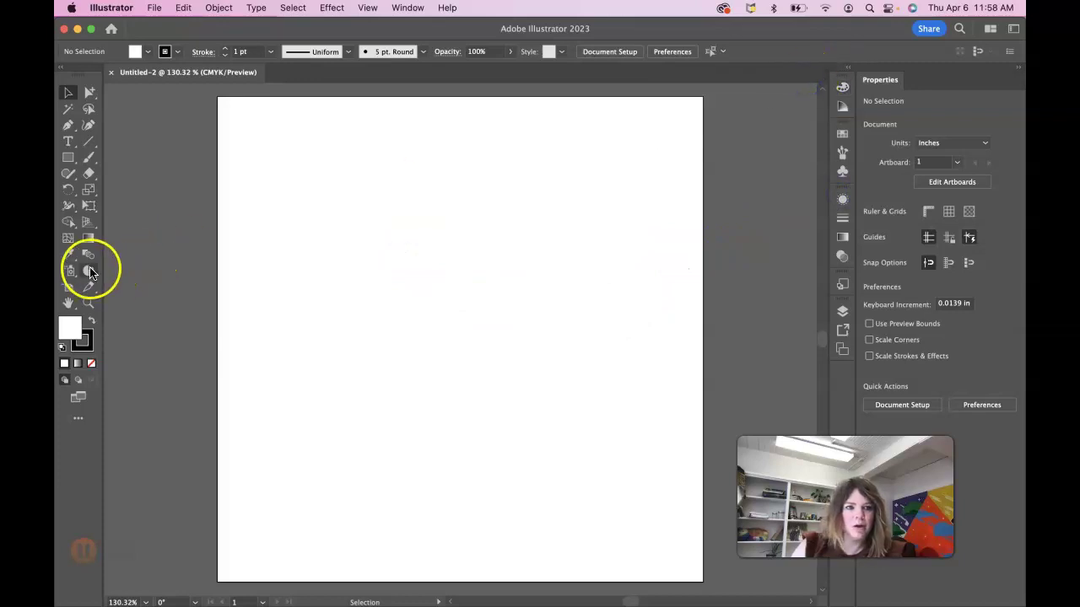
Place a 3 in by 3 in pie graph on the artboard with the Pie Graph tool
{"action": "left_click_drag", "start_coordinate": [89, 270], "coordinate": [160, 388]}
{"action": "left_click", "coordinate": [381, 256]}
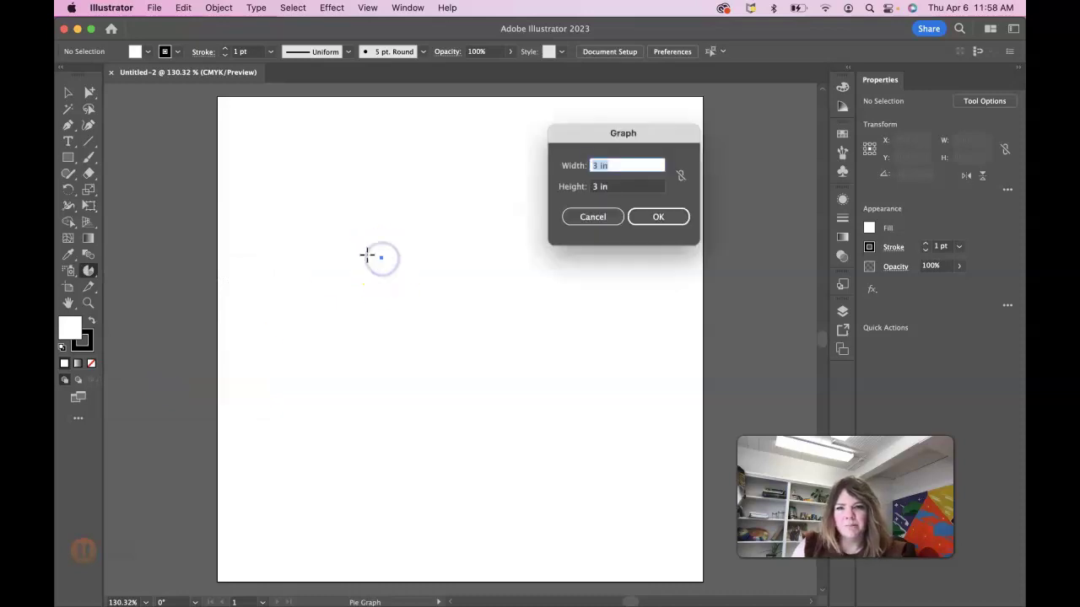
{"action": "left_click", "coordinate": [601, 167]}
{"action": "left_click", "coordinate": [596, 167]}
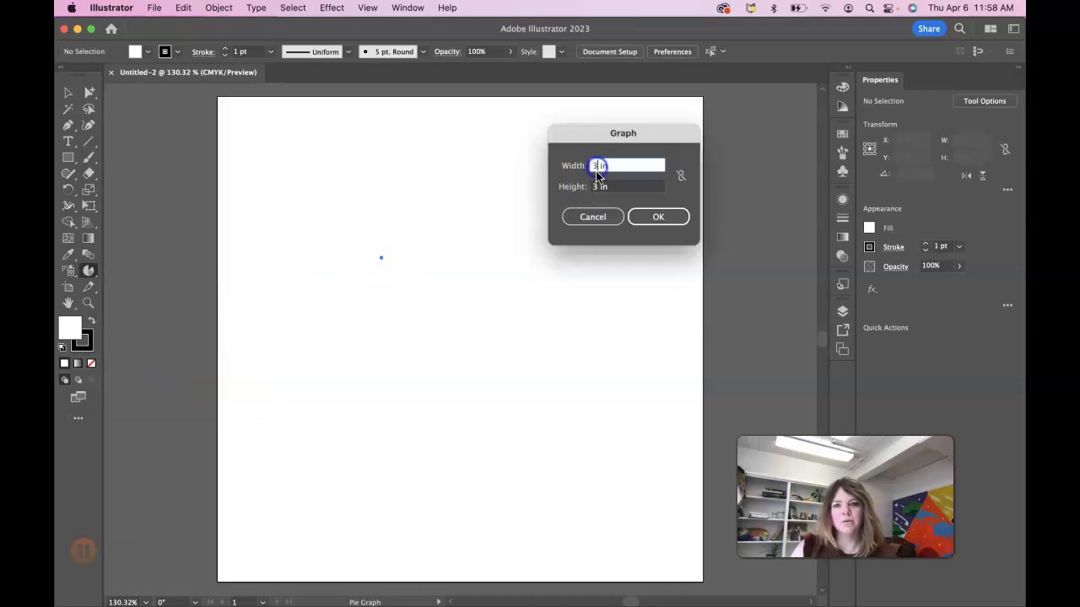
{"action": "left_click", "coordinate": [598, 186]}
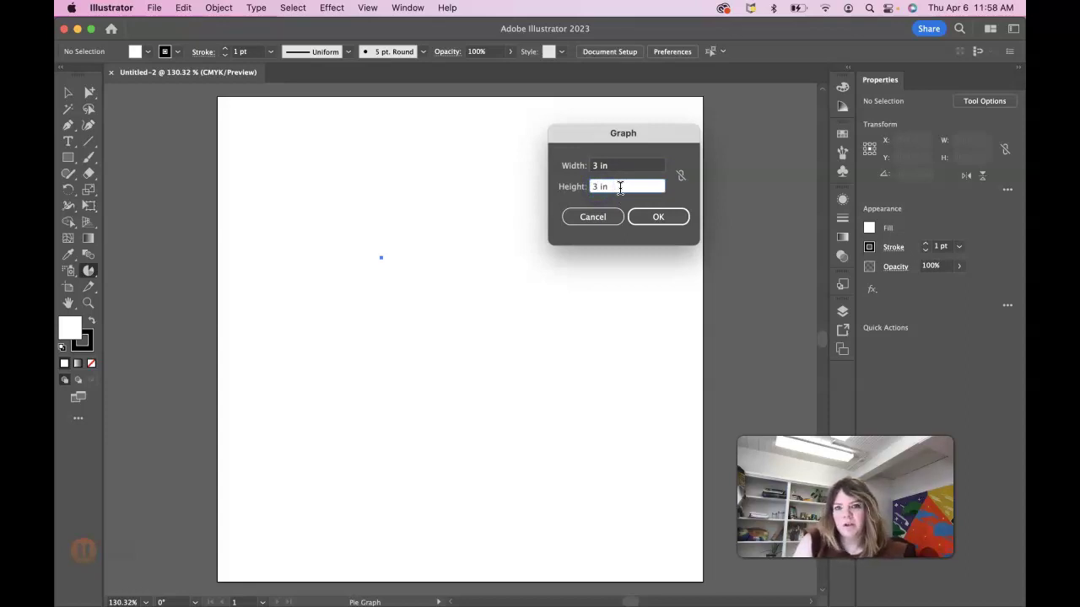
{"action": "left_click", "coordinate": [663, 217]}
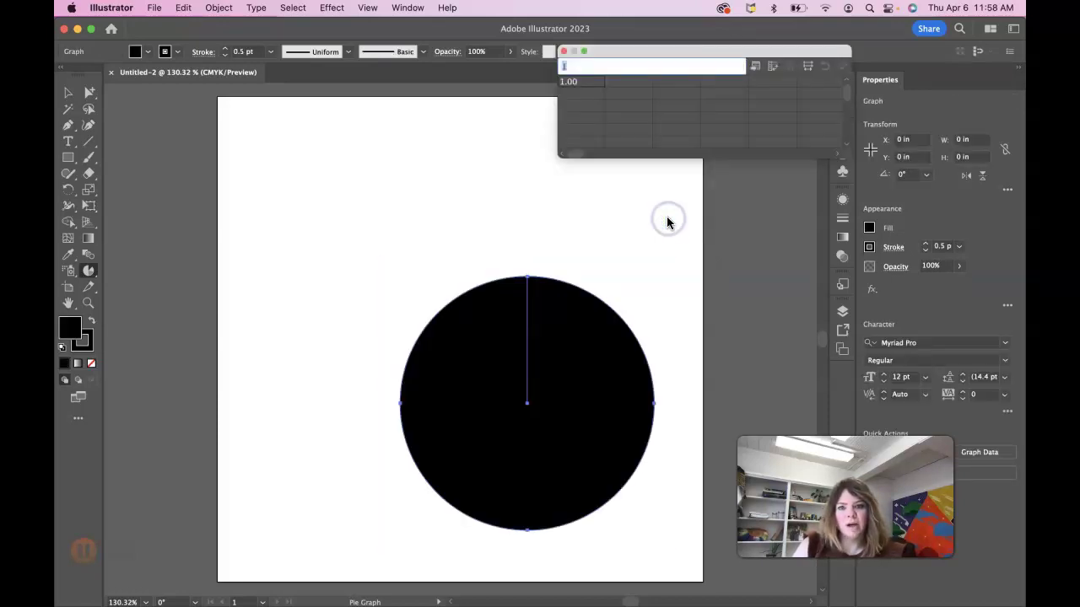
Enter 15%, 25%, 20% and 40% across the first row of the graph data sheet
{"action": "left_click", "coordinate": [631, 127]}
{"action": "left_click", "coordinate": [582, 83]}
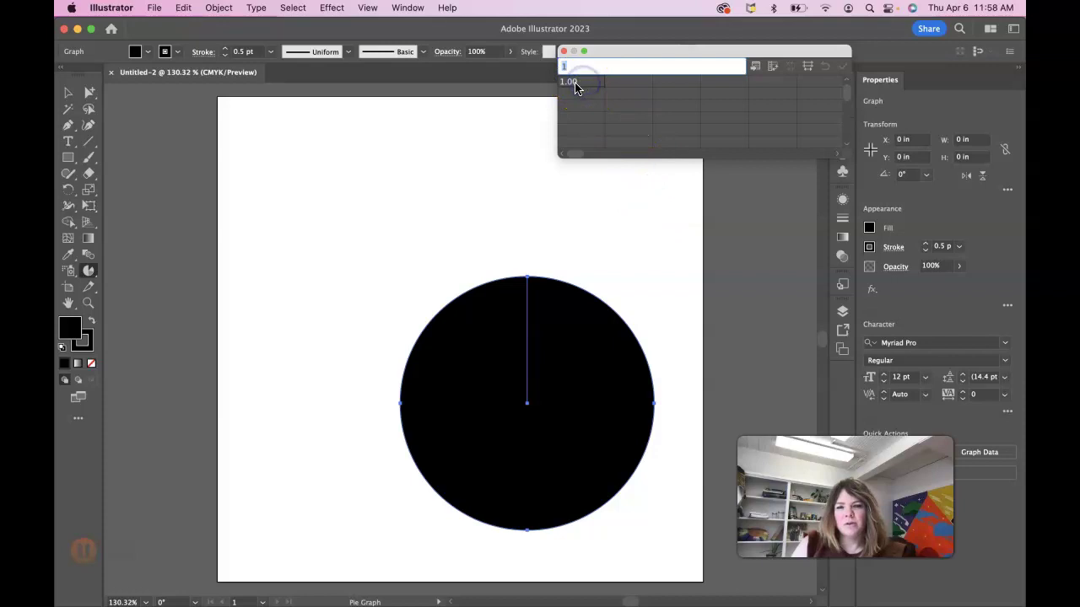
{"action": "left_click", "coordinate": [572, 84]}
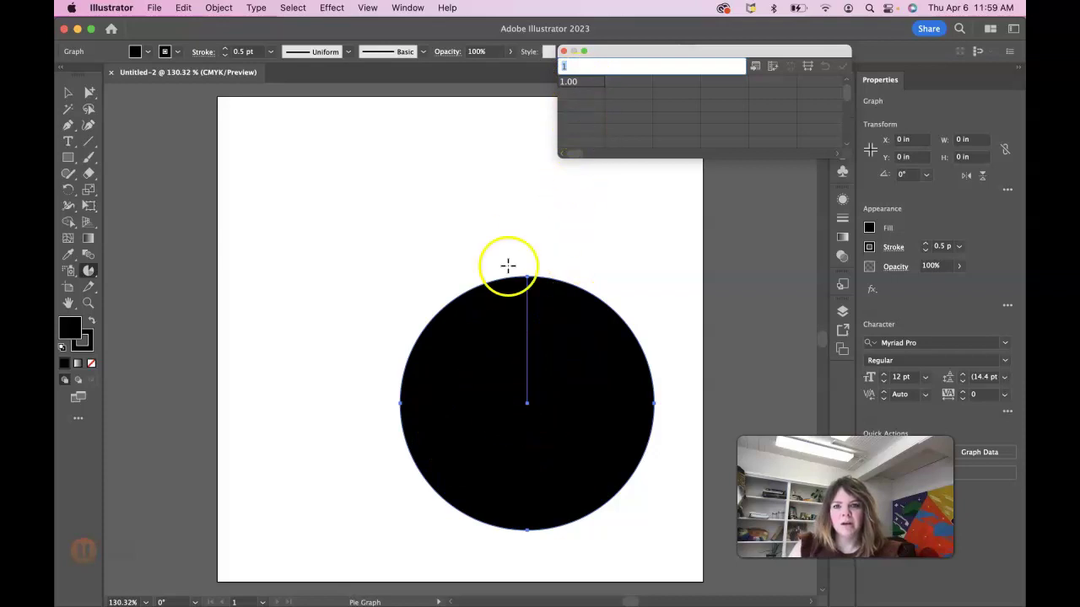
{"action": "left_click", "coordinate": [588, 82]}
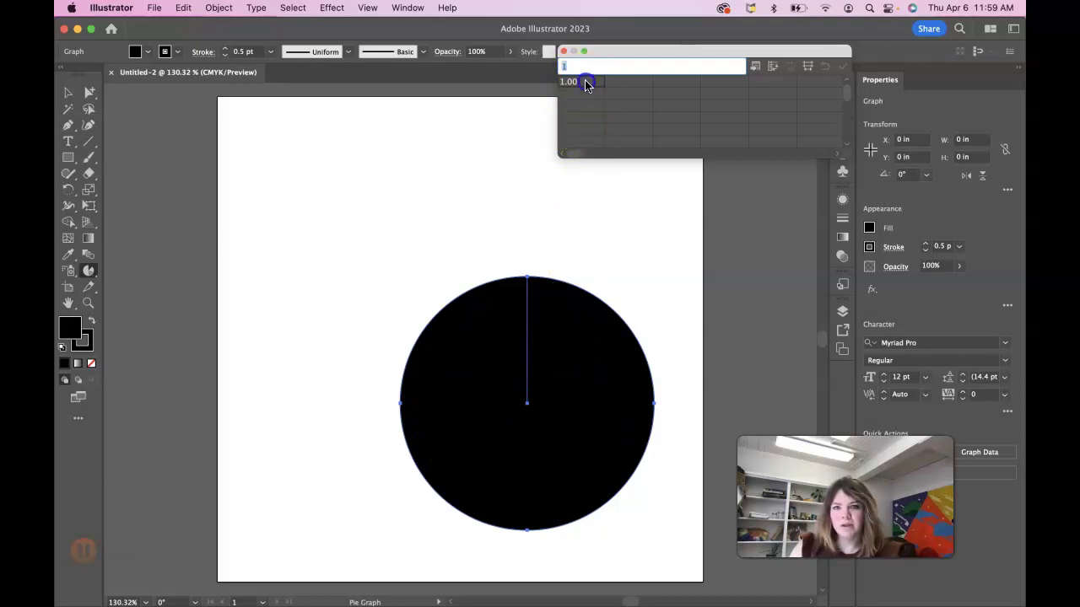
{"action": "left_click", "coordinate": [571, 80]}
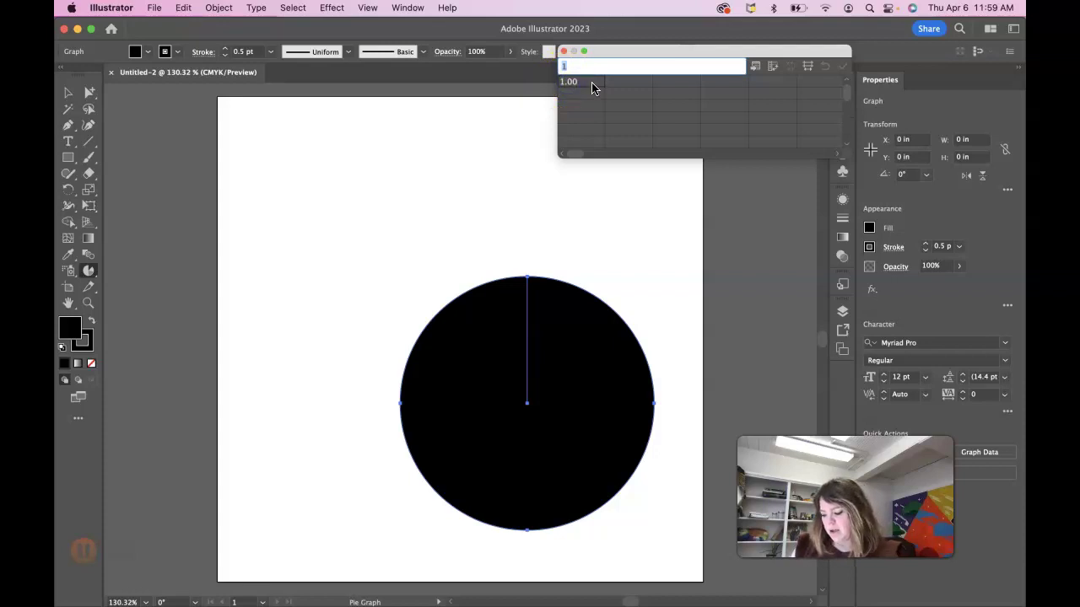
{"action": "type", "text": "15"}
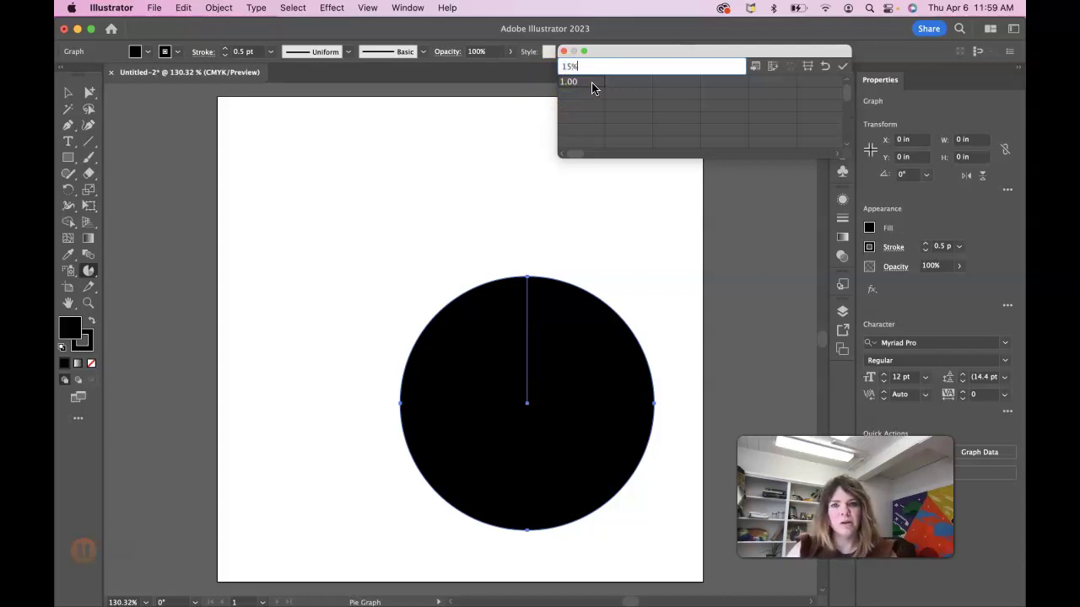
{"action": "type", "text": "%"}
{"action": "key", "text": "Tab"}
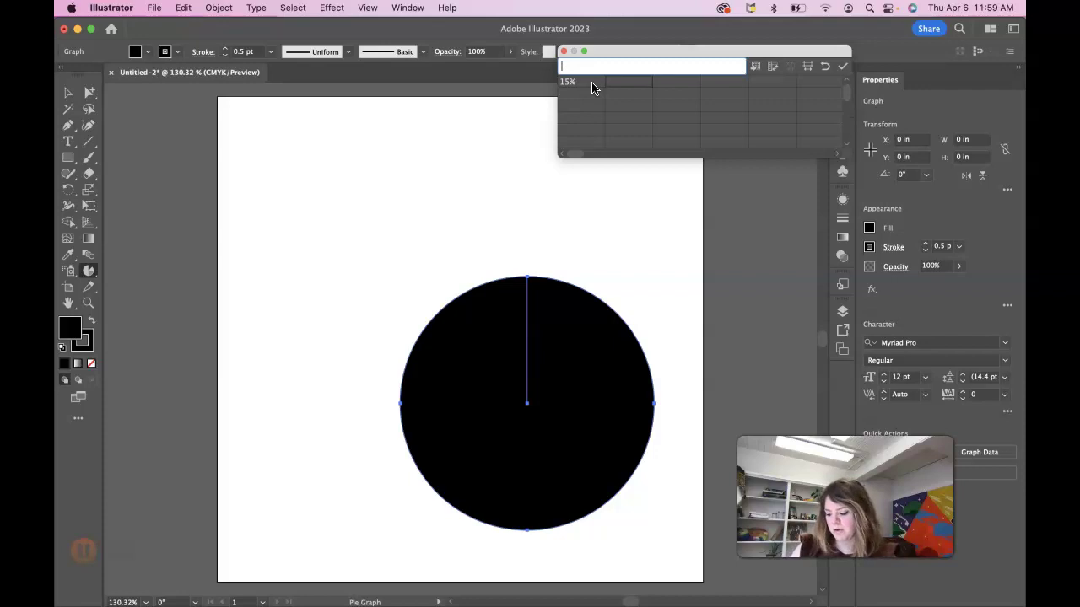
{"action": "type", "text": "2"}
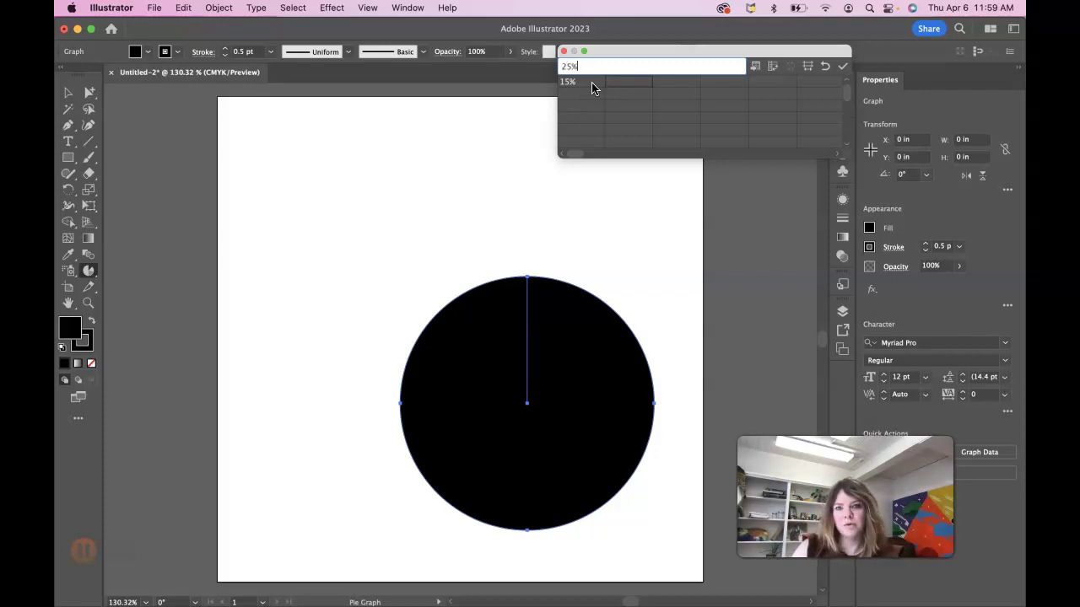
{"action": "type", "text": "5%"}
{"action": "key", "text": "Tab"}
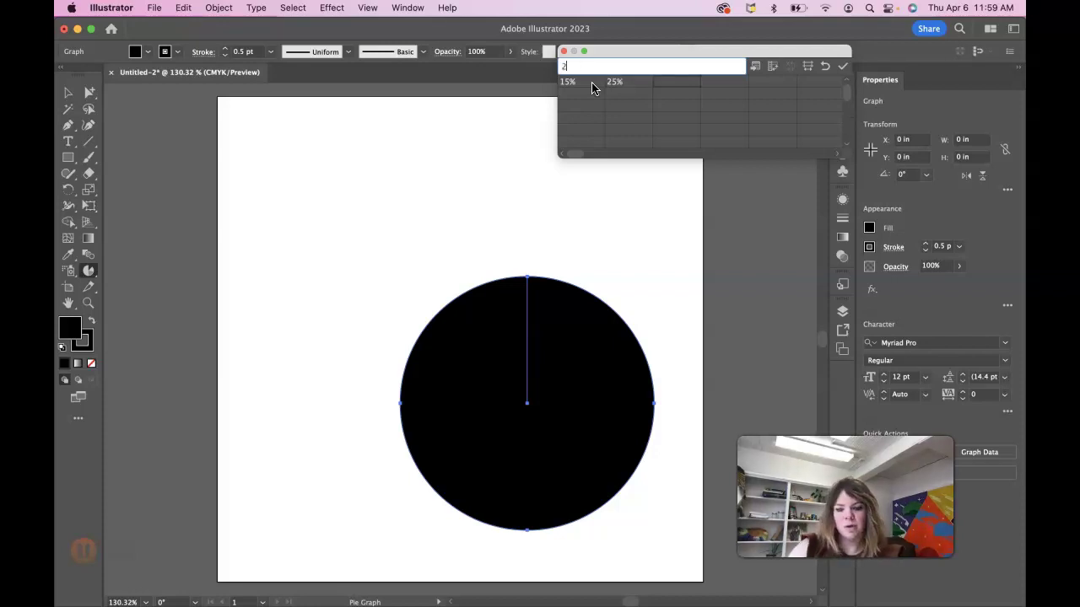
{"action": "key", "text": "Tab"}
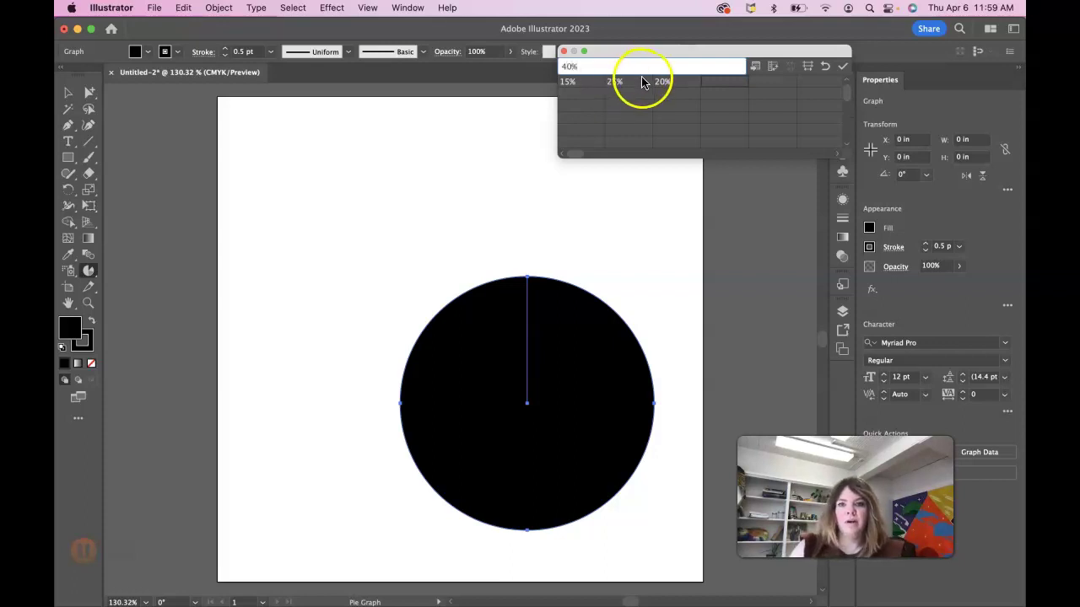
{"action": "key", "text": "Return"}
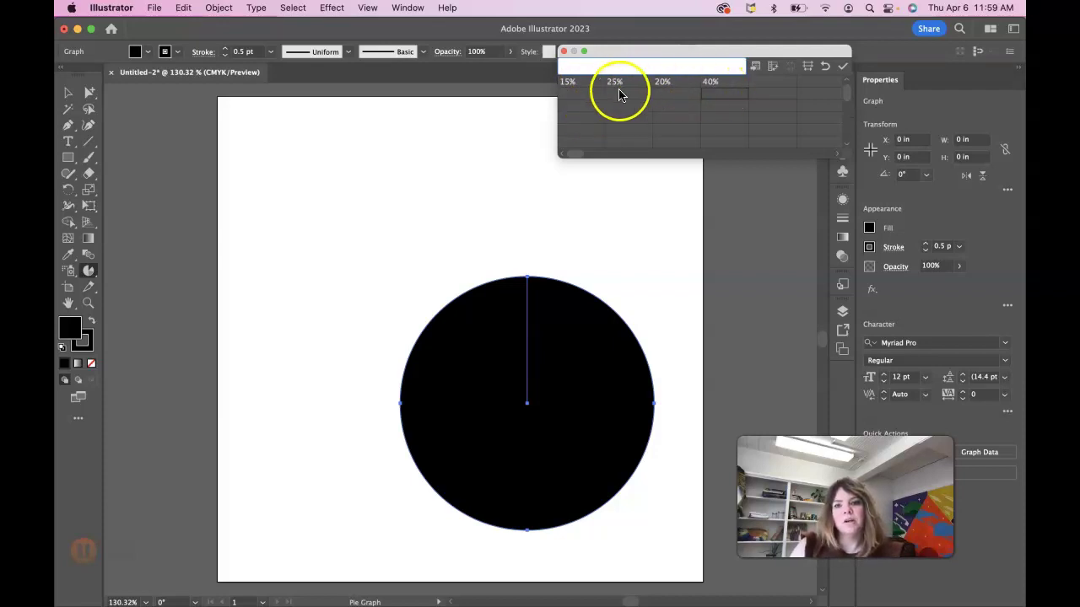
Enter 15 and 25 in the first two cells of the data sheet's second row
{"action": "left_click", "coordinate": [573, 87]}
{"action": "left_click", "coordinate": [615, 87]}
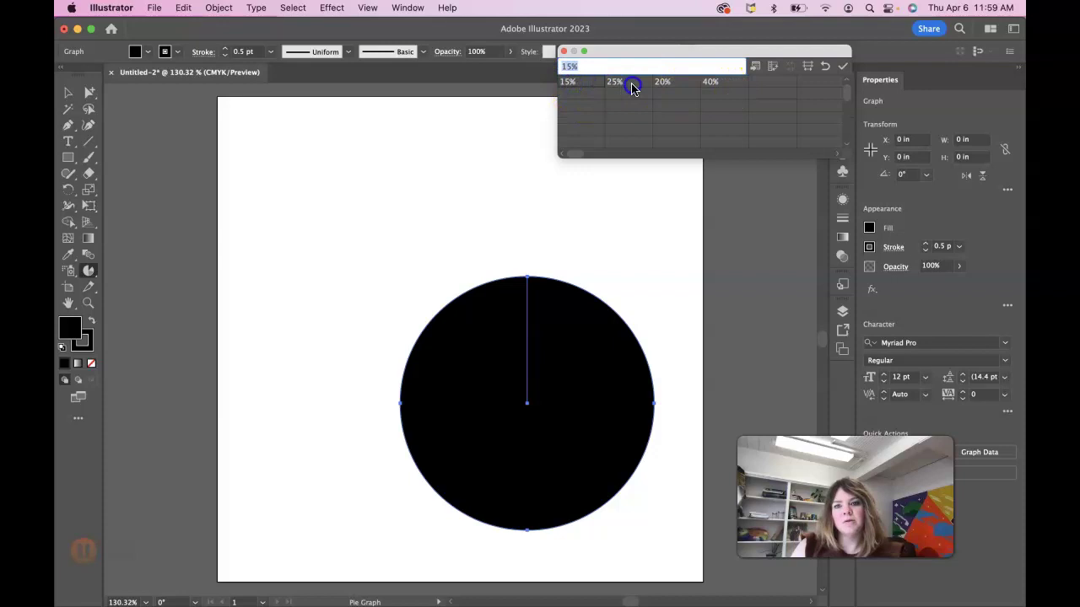
{"action": "left_click", "coordinate": [685, 87]}
{"action": "left_click", "coordinate": [713, 87]}
{"action": "left_click", "coordinate": [583, 99]}
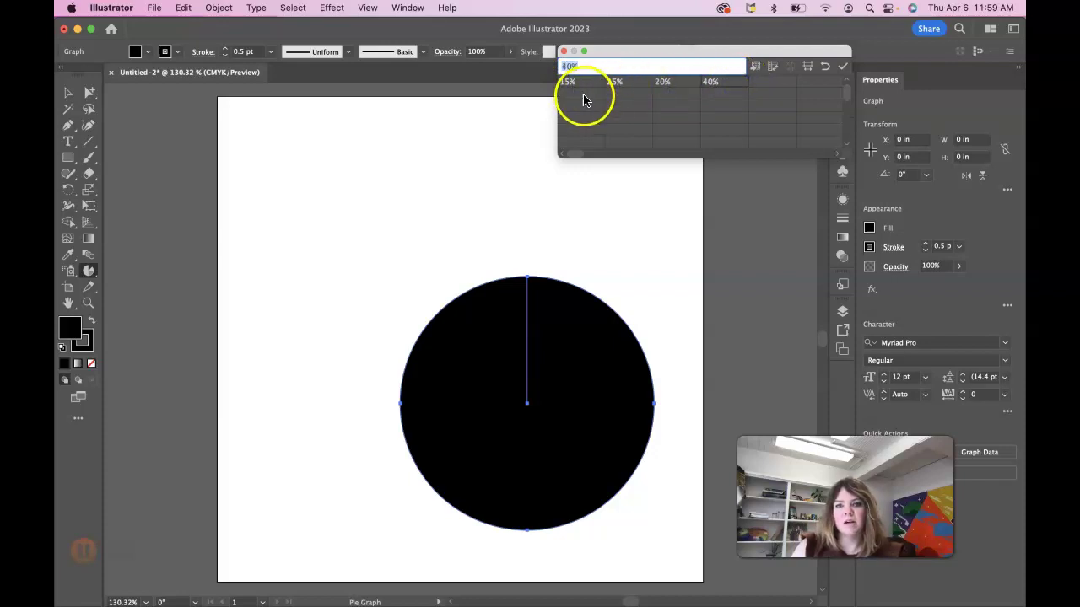
{"action": "type", "text": "15"}
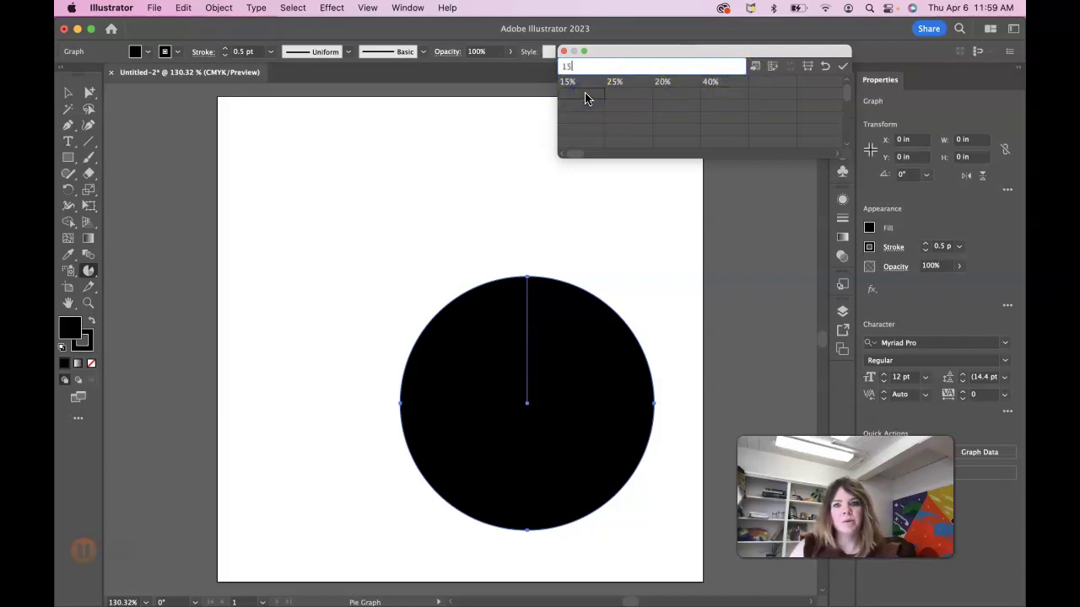
{"action": "left_click", "coordinate": [622, 98]}
{"action": "type", "text": "25"}
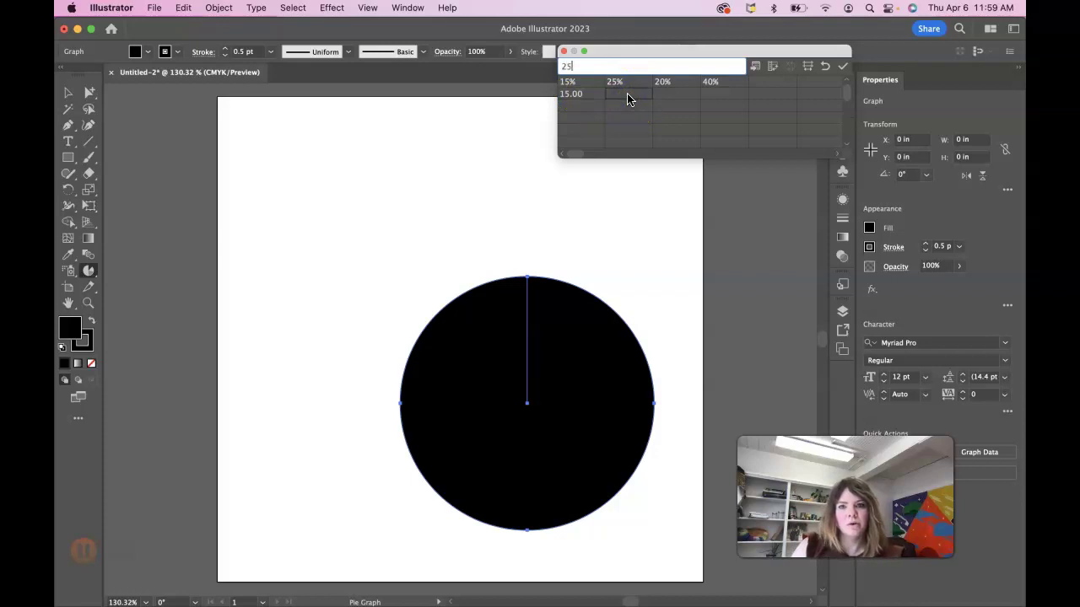
Enter 20 and 40 in the remaining second-row cells under their percentage labels
{"action": "left_click", "coordinate": [676, 97]}
{"action": "type", "text": "20"}
{"action": "left_click", "coordinate": [714, 100]}
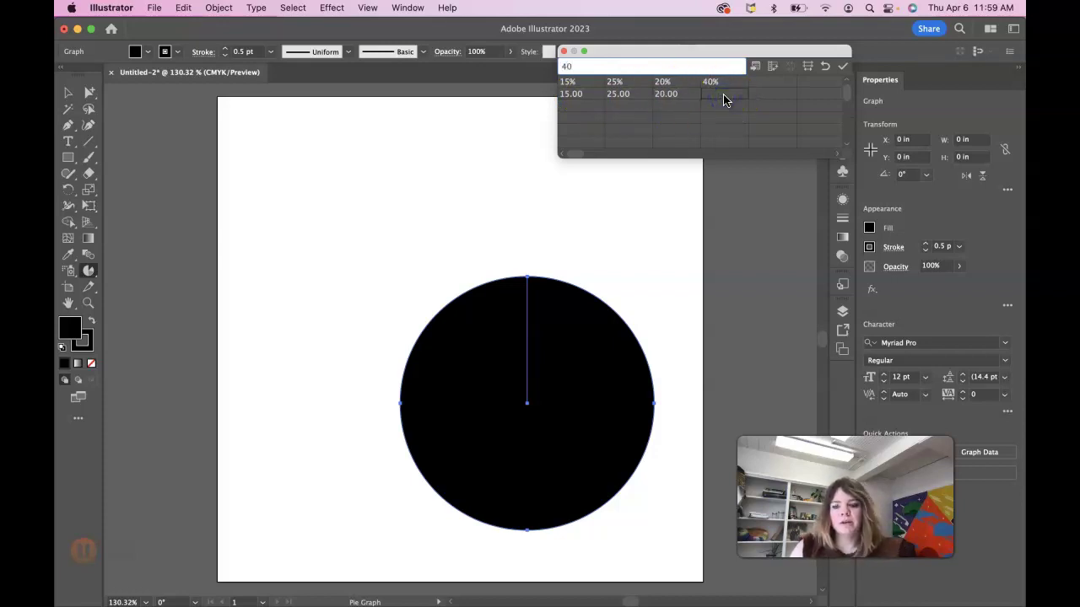
{"action": "key", "text": "Return"}
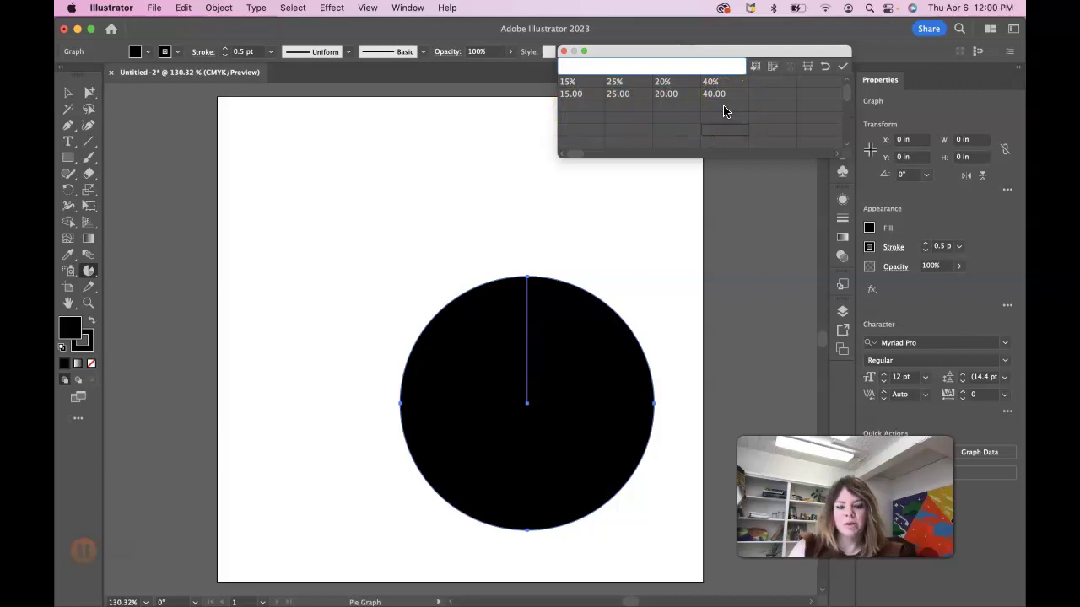
{"action": "scroll", "coordinate": [724, 112], "scroll_direction": "right", "scroll_amount": 2}
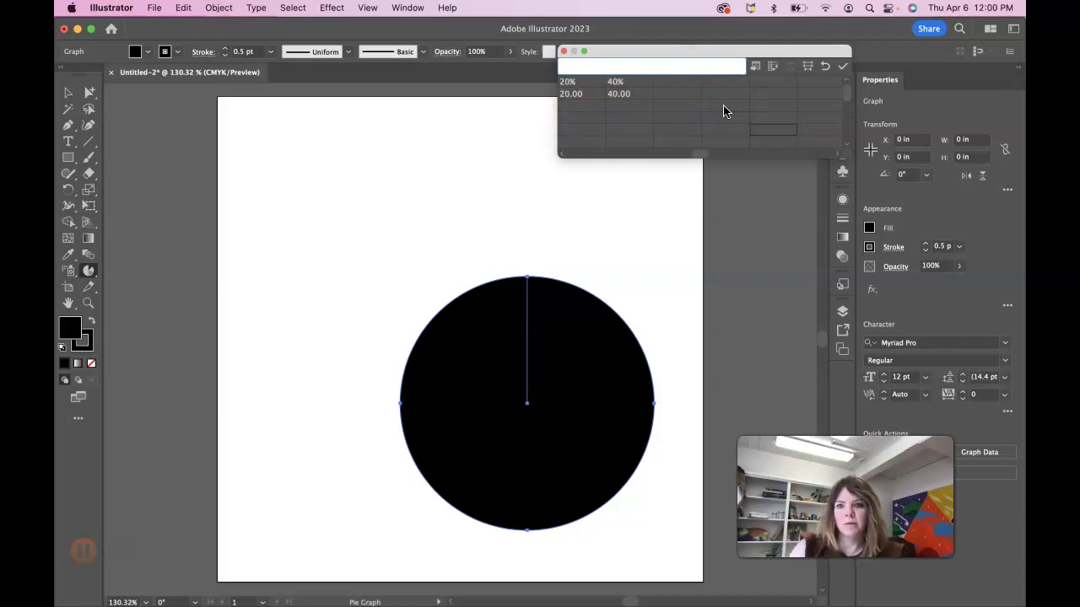
{"action": "scroll", "coordinate": [724, 111], "scroll_direction": "left", "scroll_amount": 2}
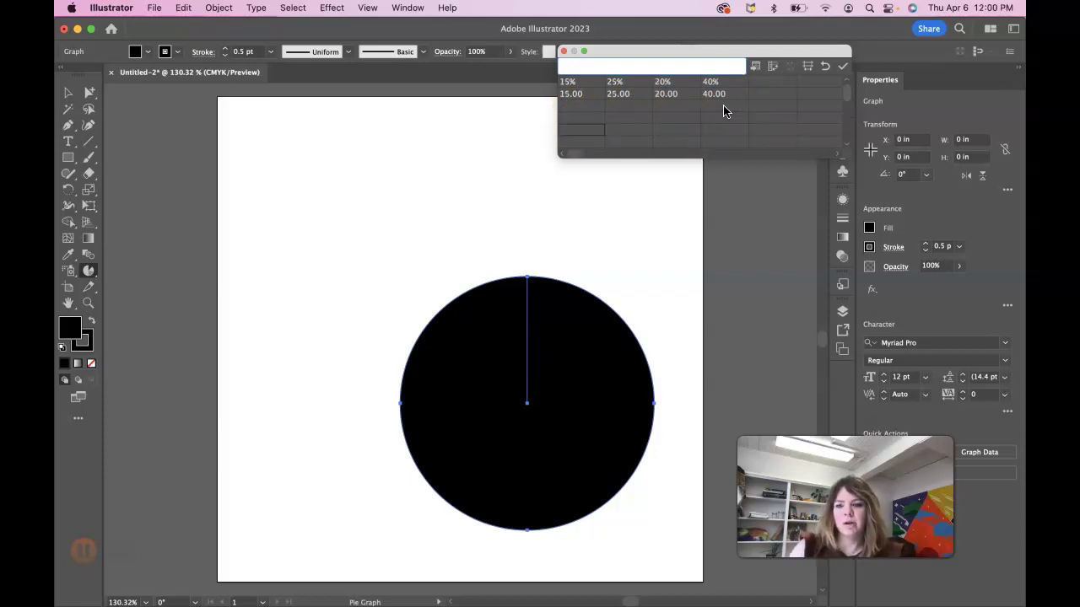
{"action": "key", "text": "Up"}
{"action": "key", "text": "Up"}
{"action": "key", "text": "Up"}
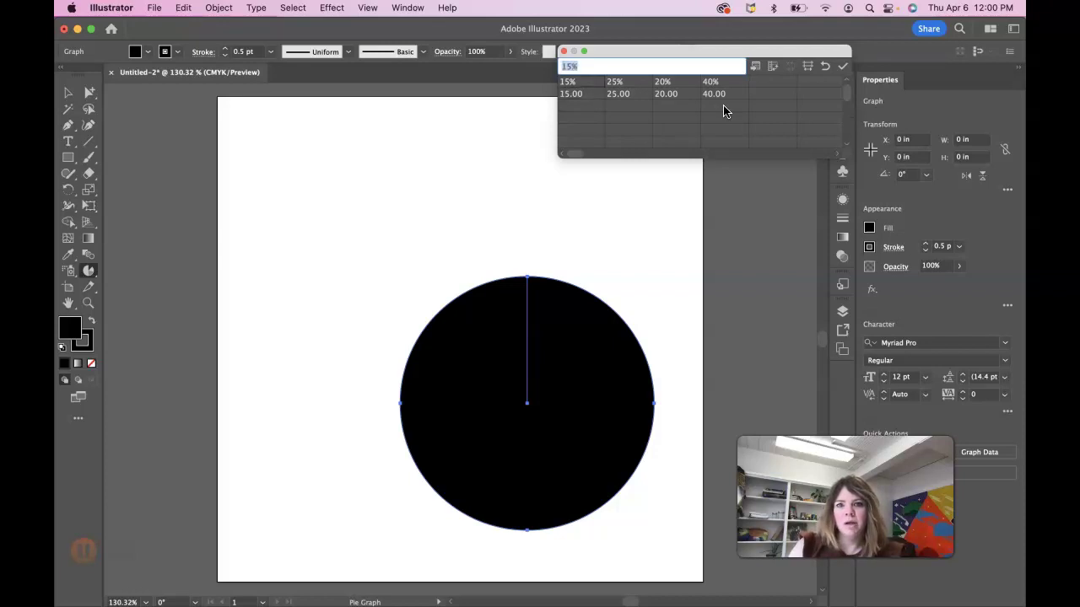
Apply the data to the pie graph, move graph and legend up-left, and close the data sheet
{"action": "left_click", "coordinate": [841, 67]}
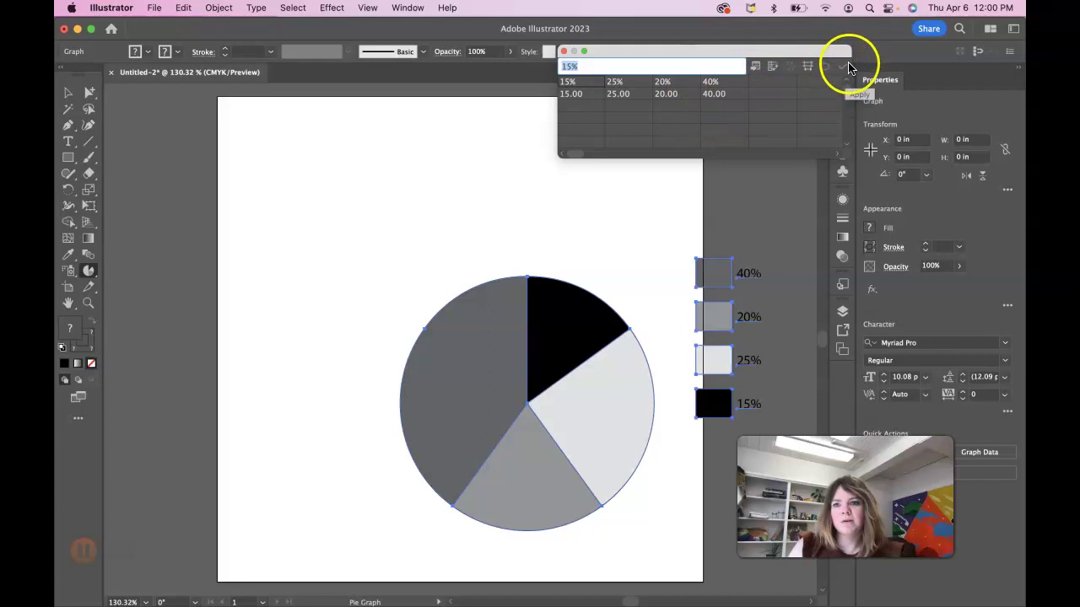
{"action": "left_click", "coordinate": [68, 101]}
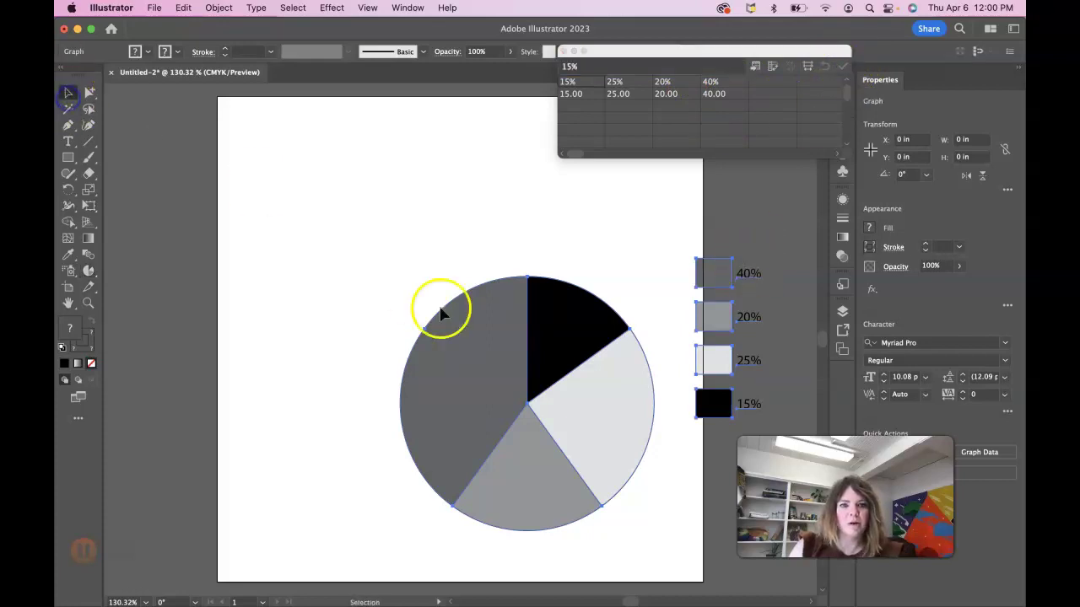
{"action": "left_click_drag", "start_coordinate": [506, 368], "coordinate": [358, 335]}
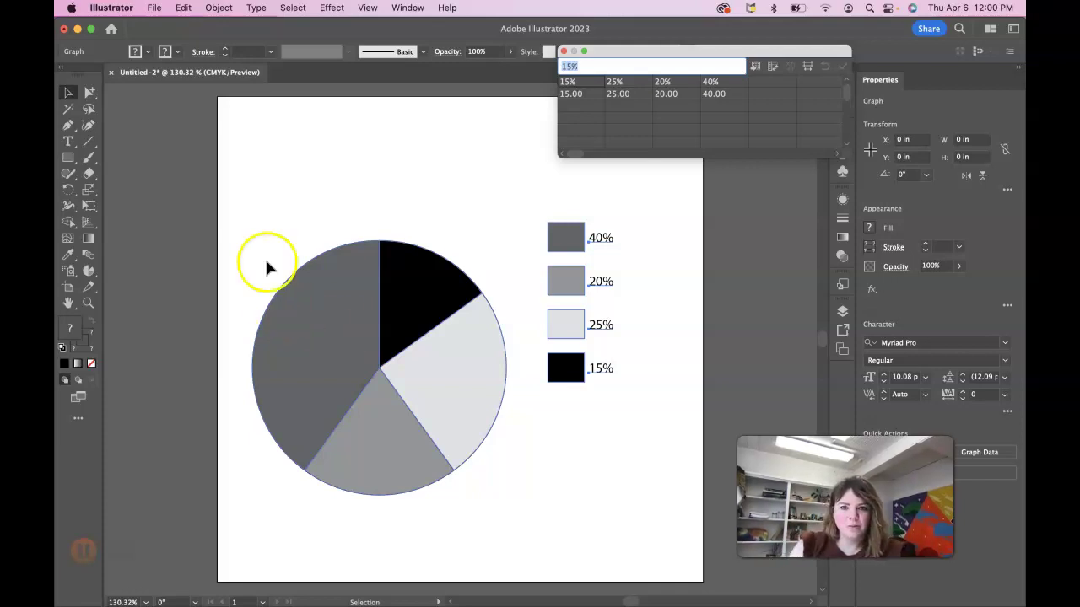
{"action": "left_click", "coordinate": [563, 51]}
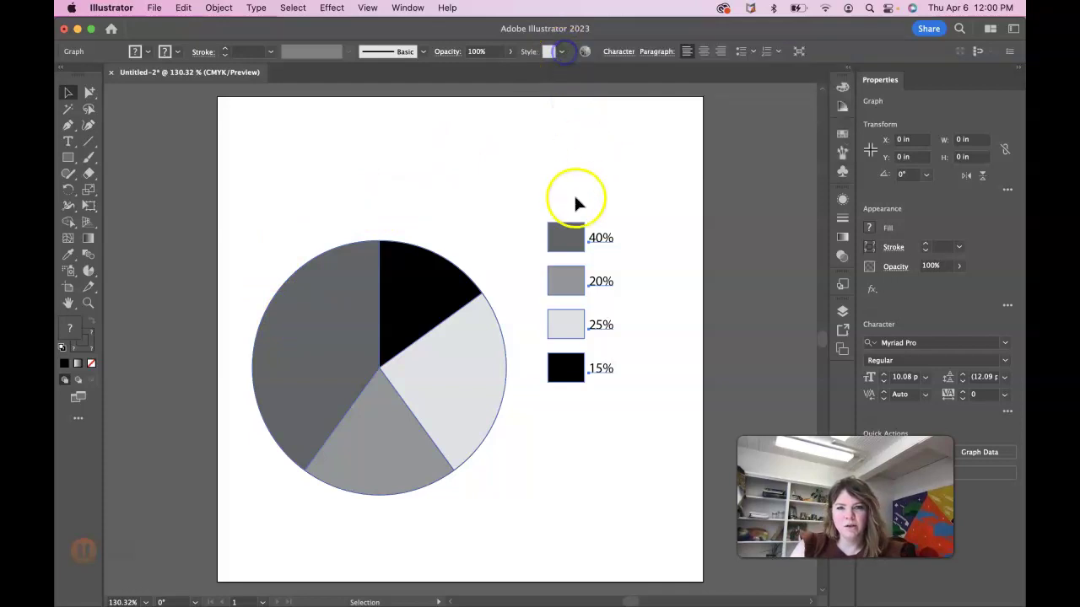
{"action": "double_click", "coordinate": [88, 271]}
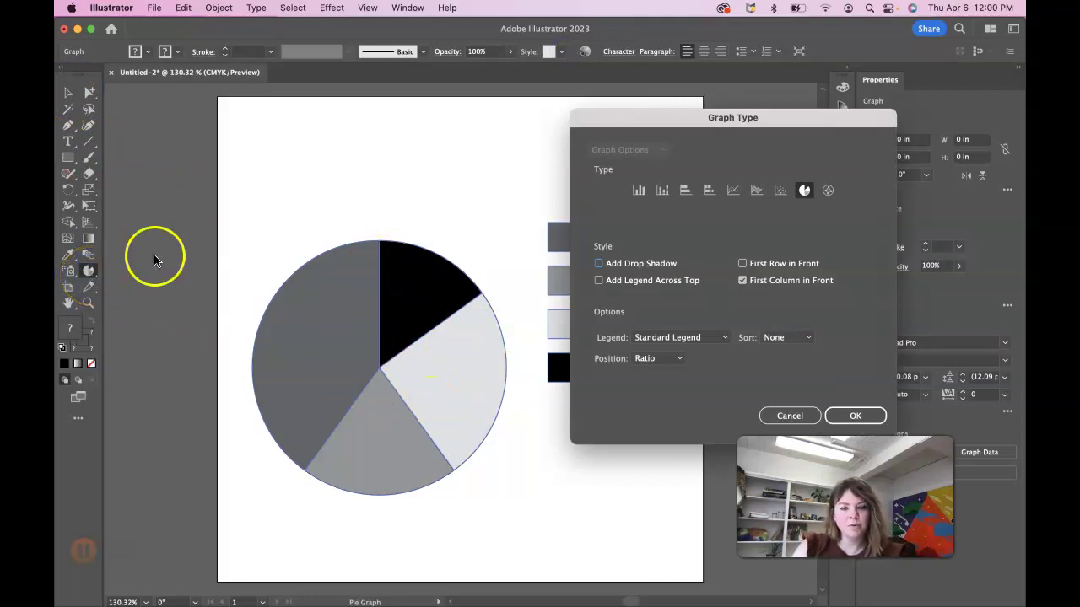
{"action": "left_click", "coordinate": [599, 264]}
{"action": "left_click", "coordinate": [599, 282]}
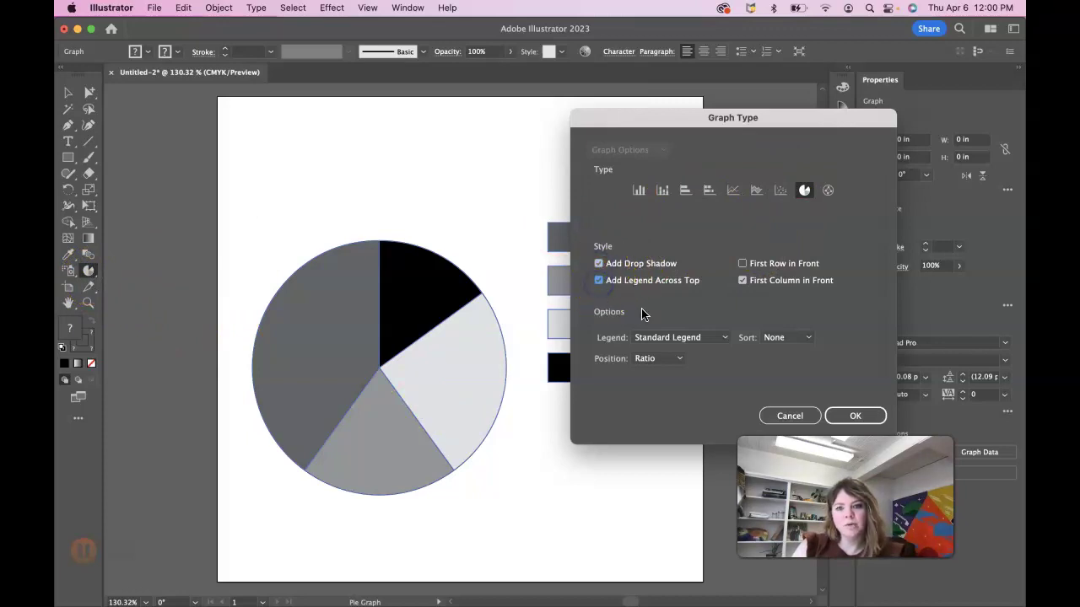
{"action": "left_click", "coordinate": [857, 415]}
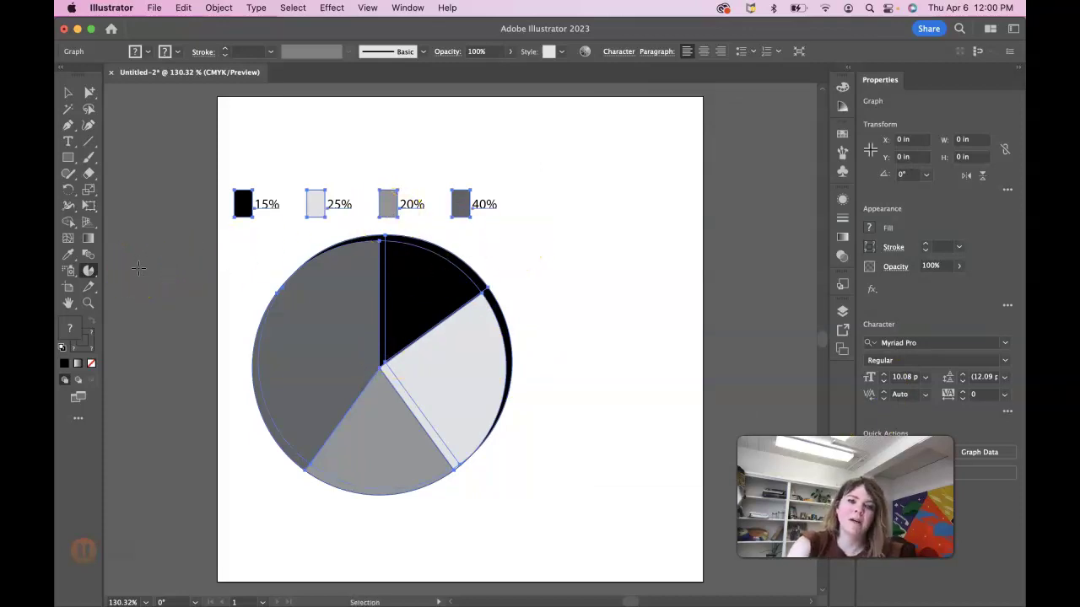
{"action": "key", "text": "super+z"}
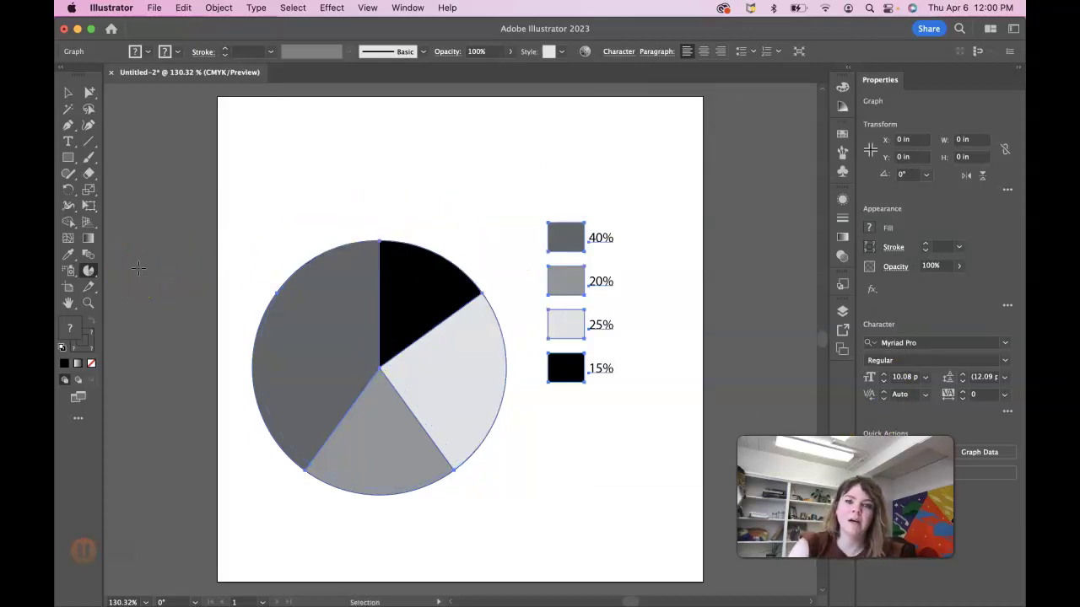
{"action": "left_click", "coordinate": [67, 93]}
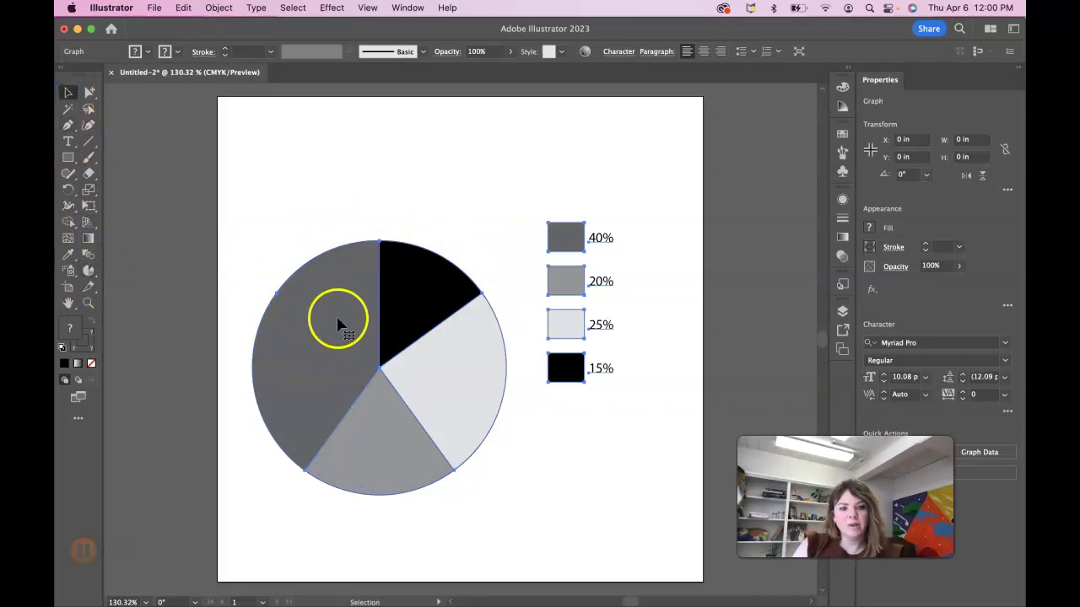
{"action": "double_click", "coordinate": [90, 271]}
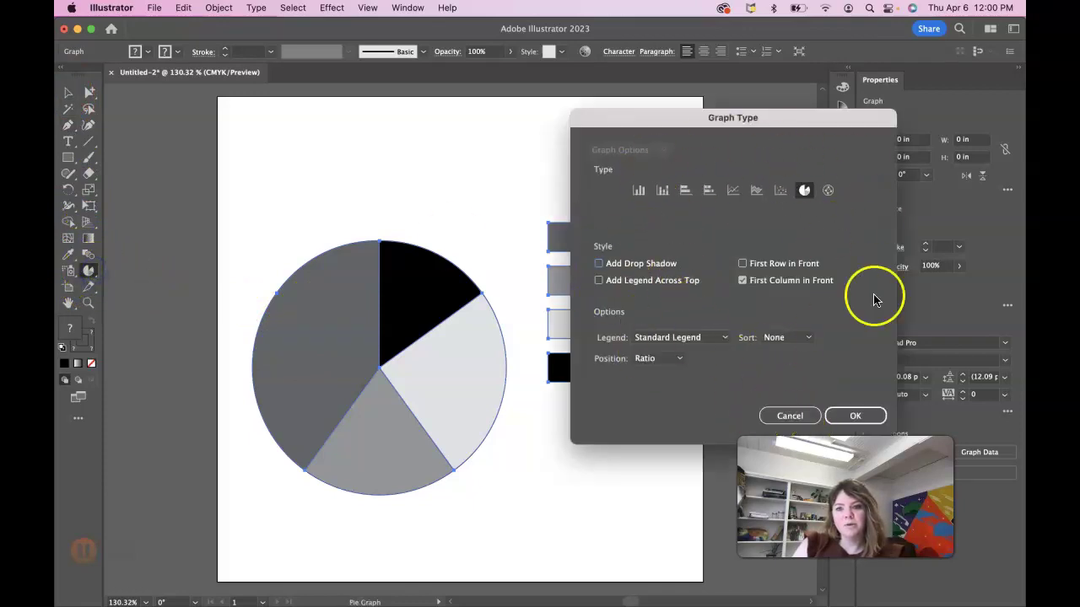
{"action": "left_click", "coordinate": [793, 415]}
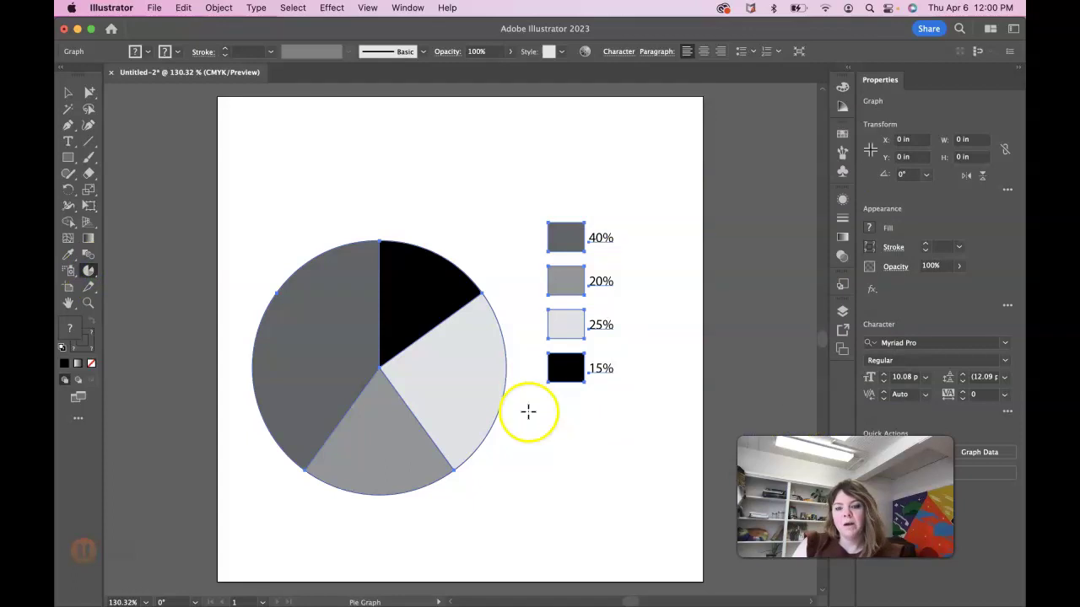
{"action": "double_click", "coordinate": [88, 271]}
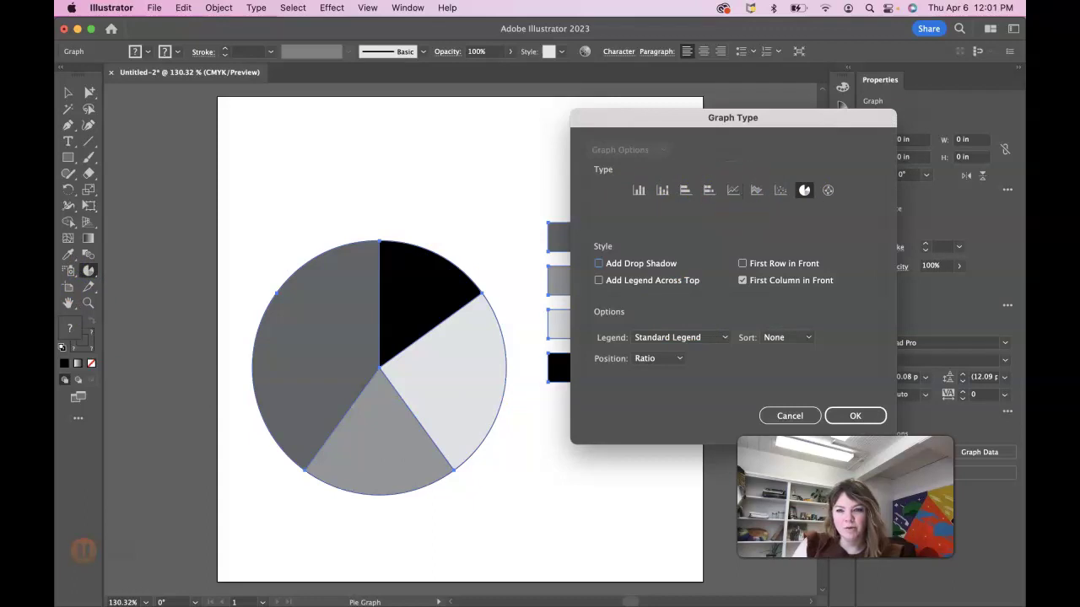
{"action": "left_click", "coordinate": [790, 417]}
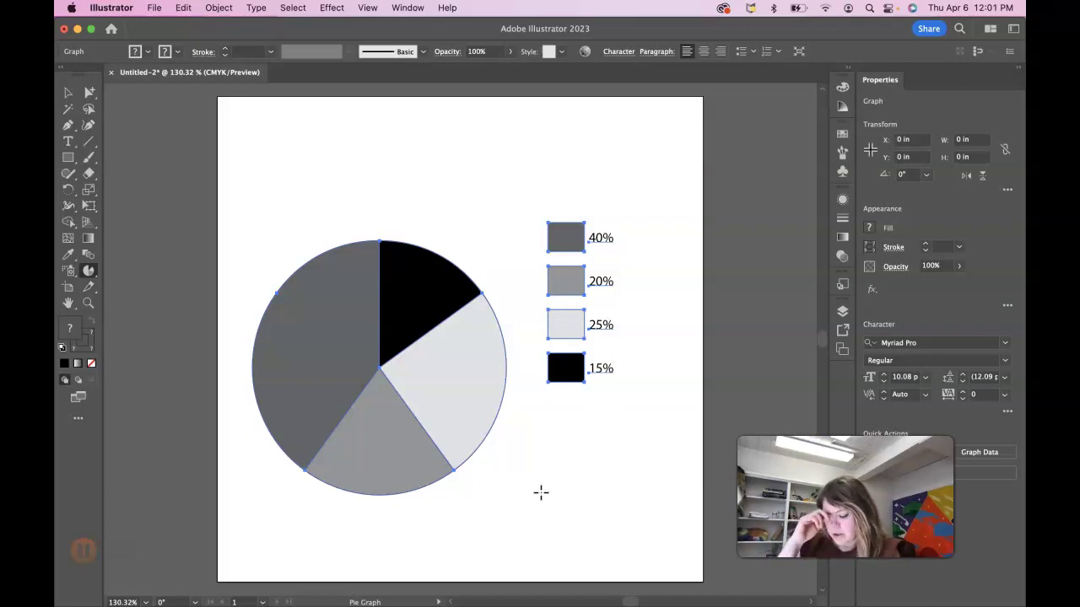
Select only the black 15% wedge with Direct Selection and show its 0.5 pt stroke and black fill
{"action": "left_click", "coordinate": [88, 94]}
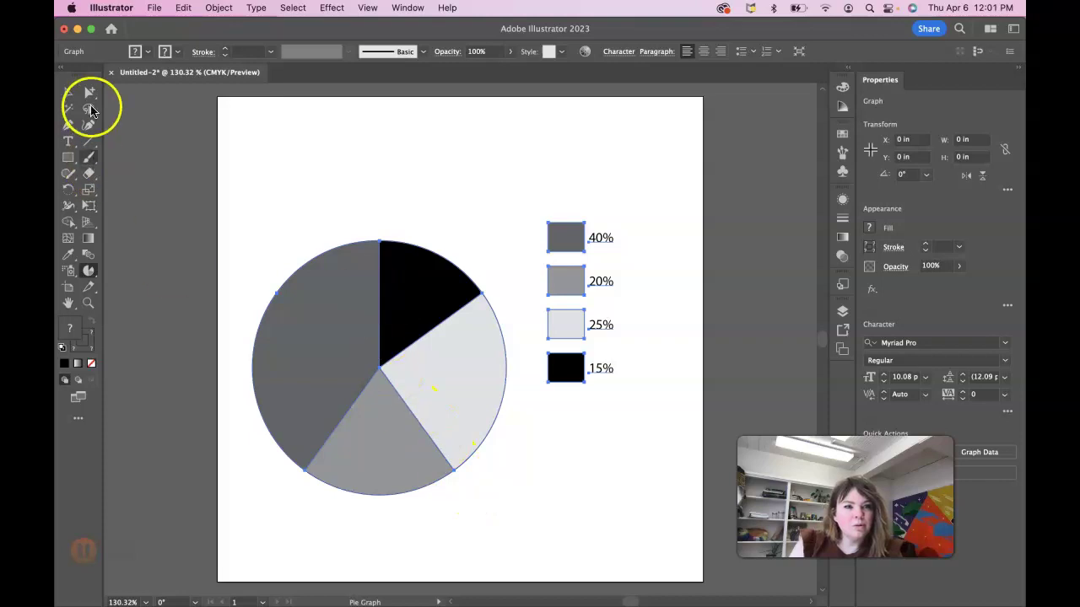
{"action": "left_click_drag", "start_coordinate": [88, 95], "coordinate": [143, 94]}
{"action": "left_click", "coordinate": [294, 150]}
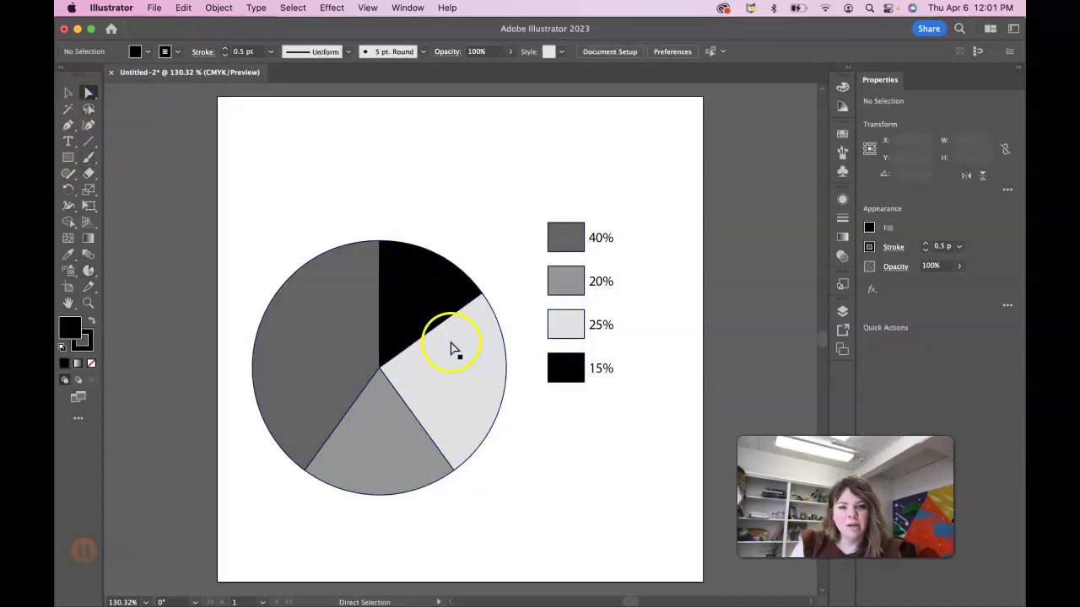
{"action": "left_click", "coordinate": [459, 370]}
{"action": "left_click", "coordinate": [435, 305]}
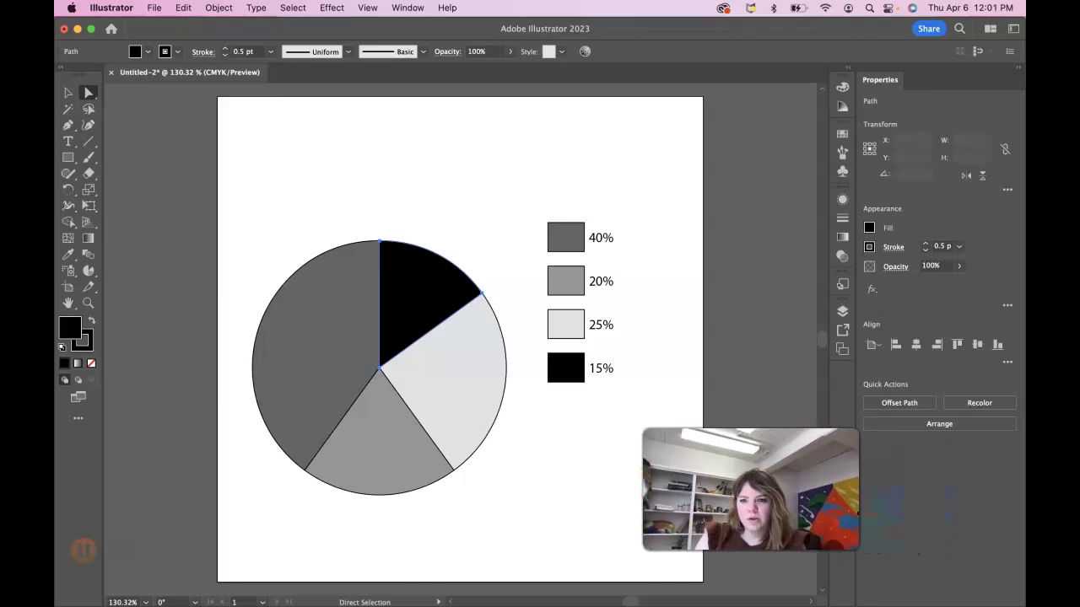
{"action": "left_click", "coordinate": [842, 201]}
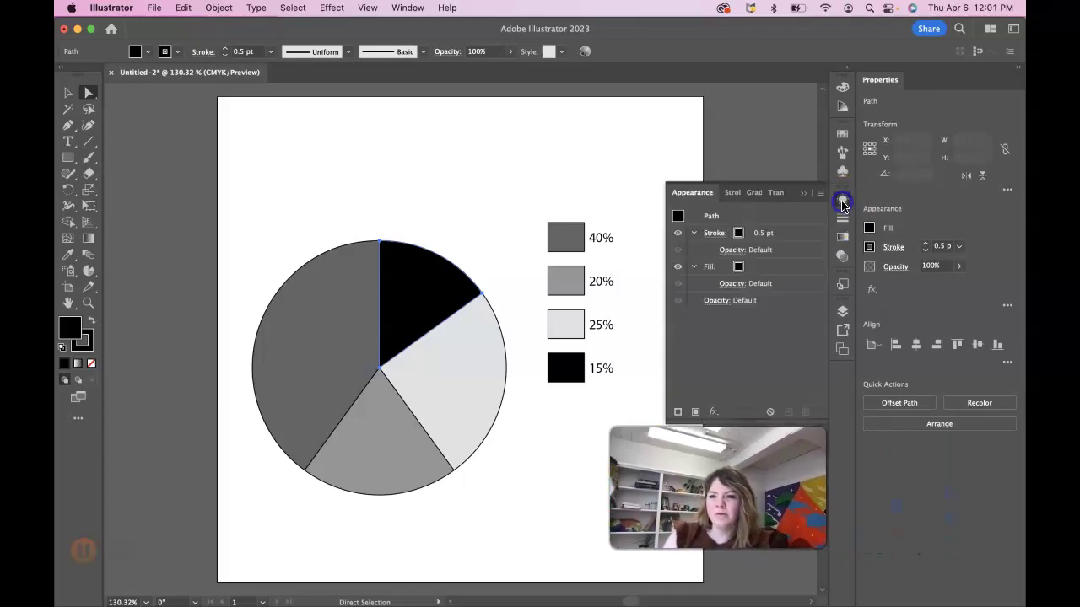
{"action": "left_click", "coordinate": [405, 8]}
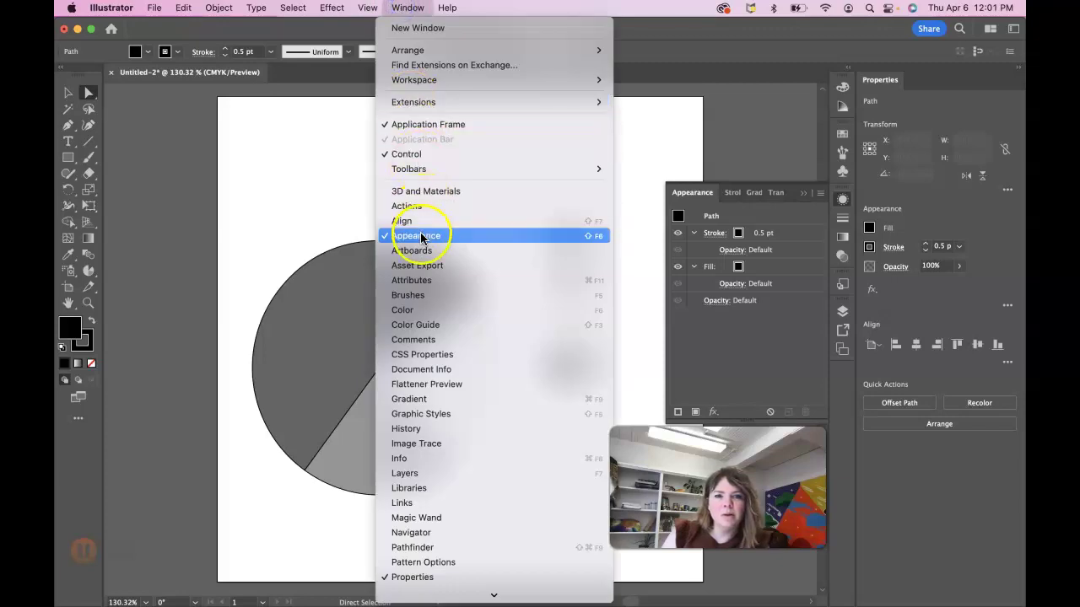
{"action": "left_click", "coordinate": [408, 8]}
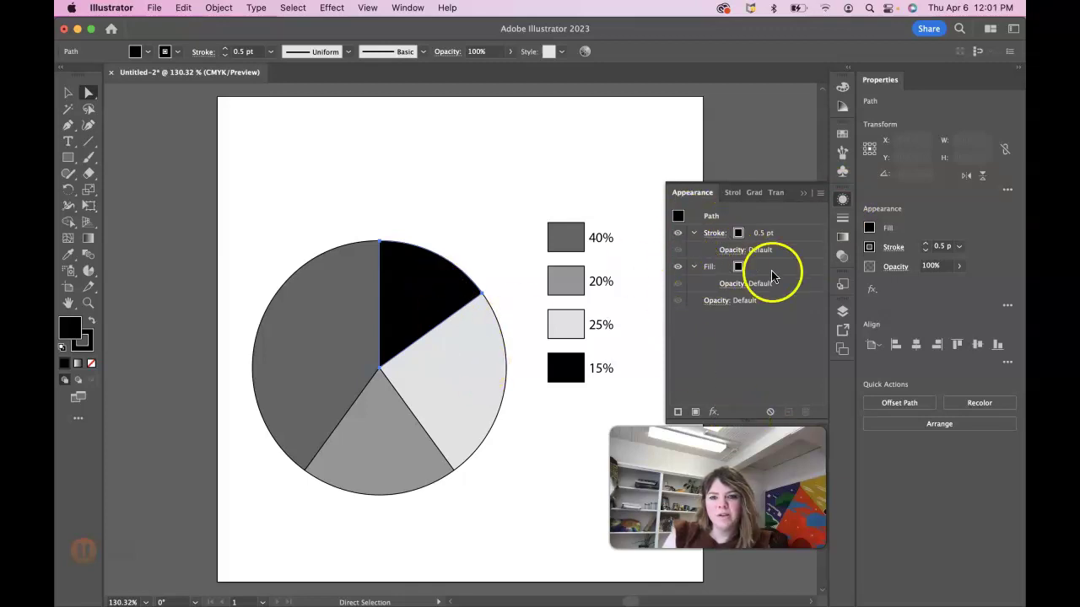
Set the 15% wedge's stroke to None and its fill to a pink swatch
{"action": "left_click", "coordinate": [738, 234]}
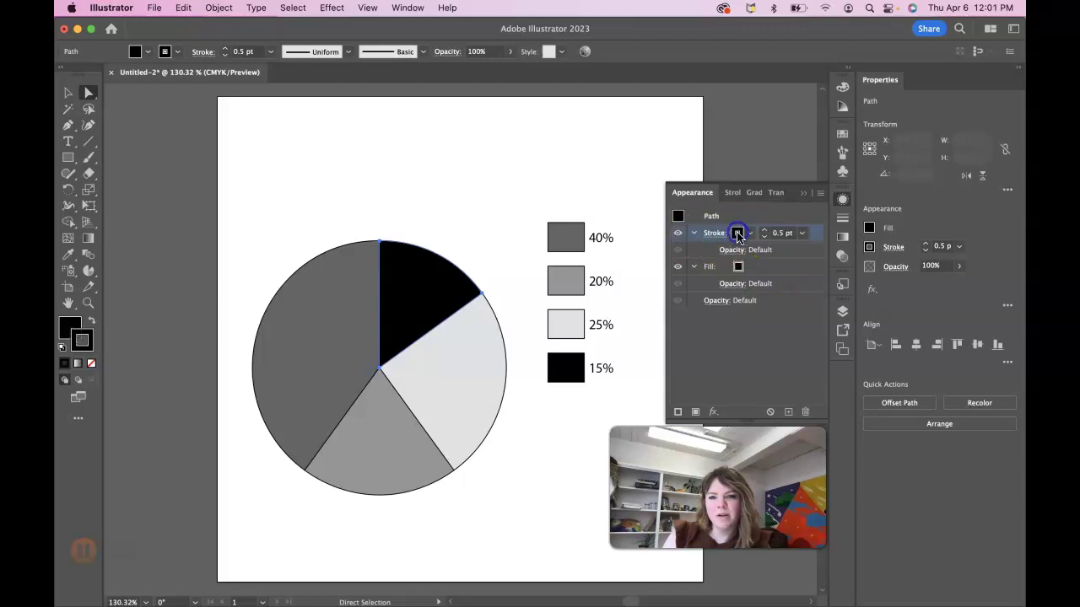
{"action": "left_click", "coordinate": [749, 235]}
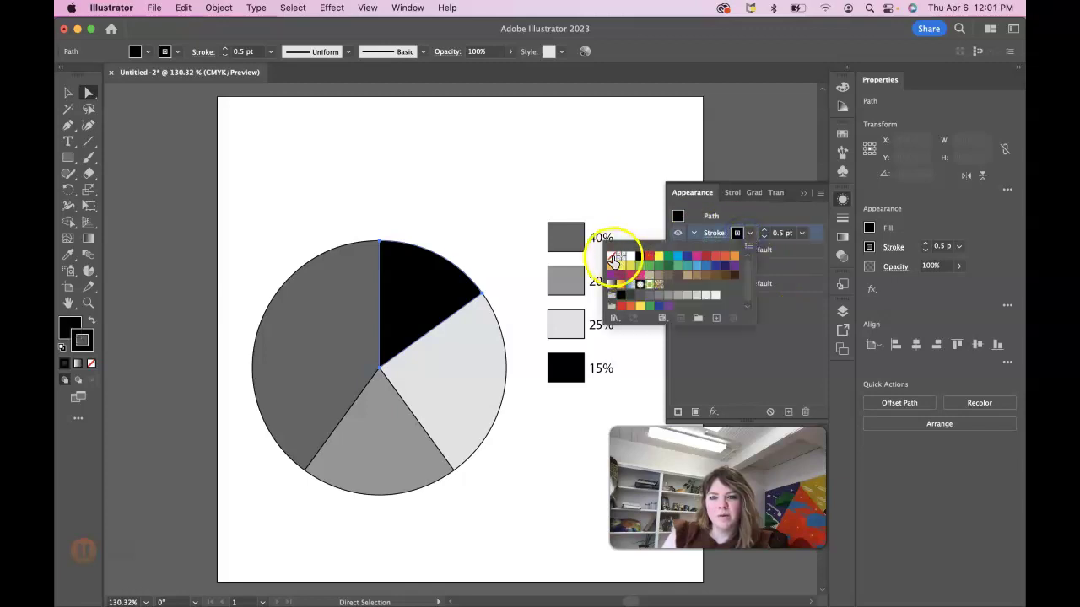
{"action": "left_click", "coordinate": [613, 259]}
{"action": "left_click", "coordinate": [740, 234]}
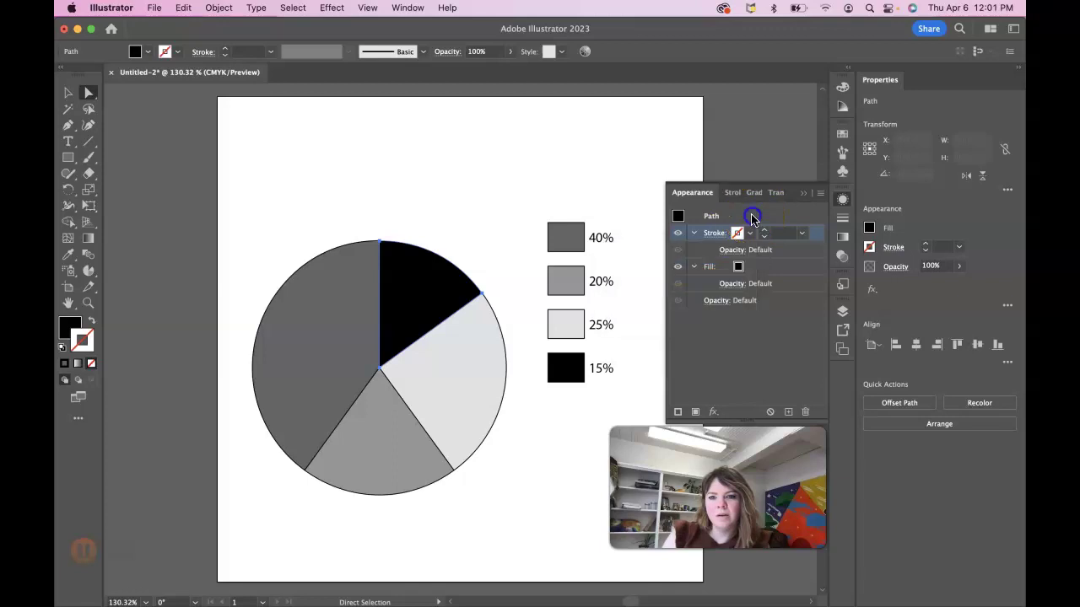
{"action": "mouse_move", "coordinate": [741, 236]}
{"action": "left_mouse_down"}
{"action": "mouse_move", "coordinate": [733, 231]}
{"action": "mouse_move", "coordinate": [738, 265]}
{"action": "mouse_move", "coordinate": [735, 231]}
{"action": "mouse_move", "coordinate": [718, 261]}
{"action": "mouse_move", "coordinate": [735, 268]}
{"action": "mouse_move", "coordinate": [697, 290]}
{"action": "left_mouse_up"}
{"action": "left_click", "coordinate": [738, 268]}
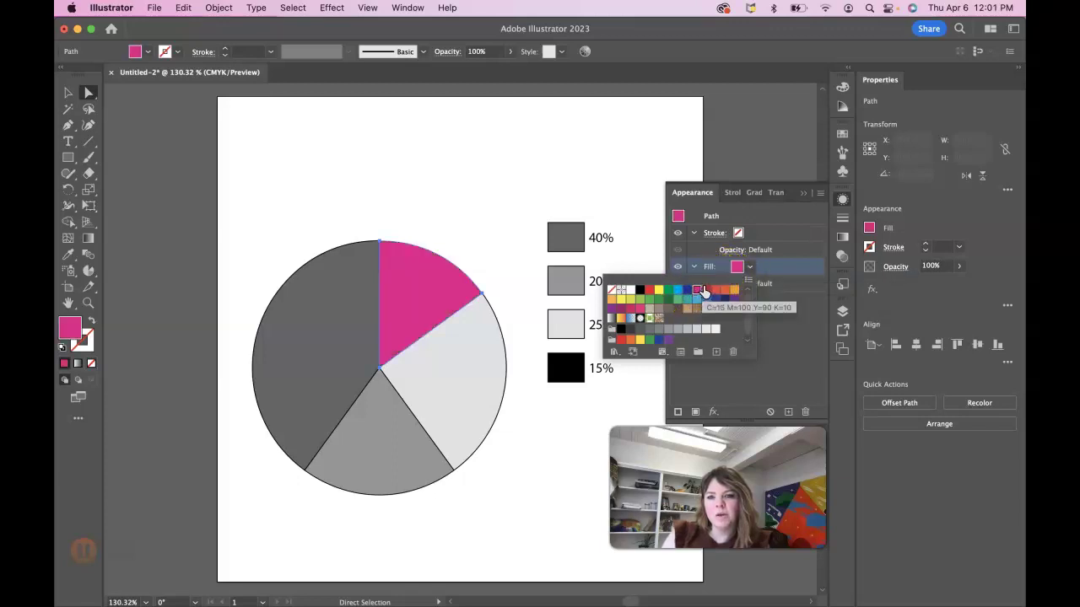
{"action": "left_click", "coordinate": [754, 268]}
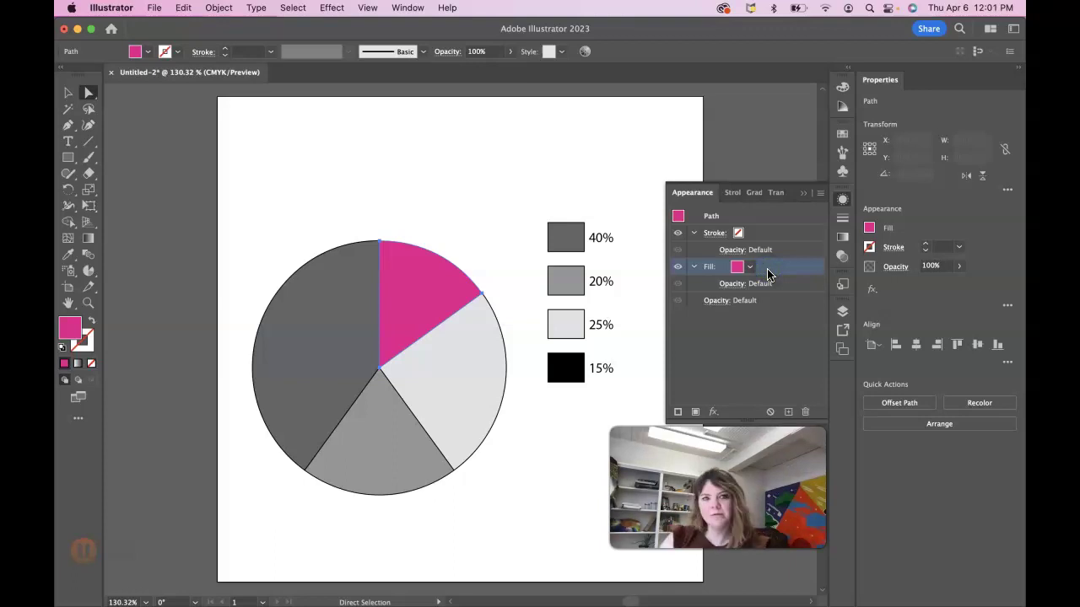
Apply a Transform effect to the pink wedge: Vertical Move -0.0139 in, 15 copies
{"action": "left_click", "coordinate": [332, 8]}
{"action": "mouse_move", "coordinate": [369, 146]}
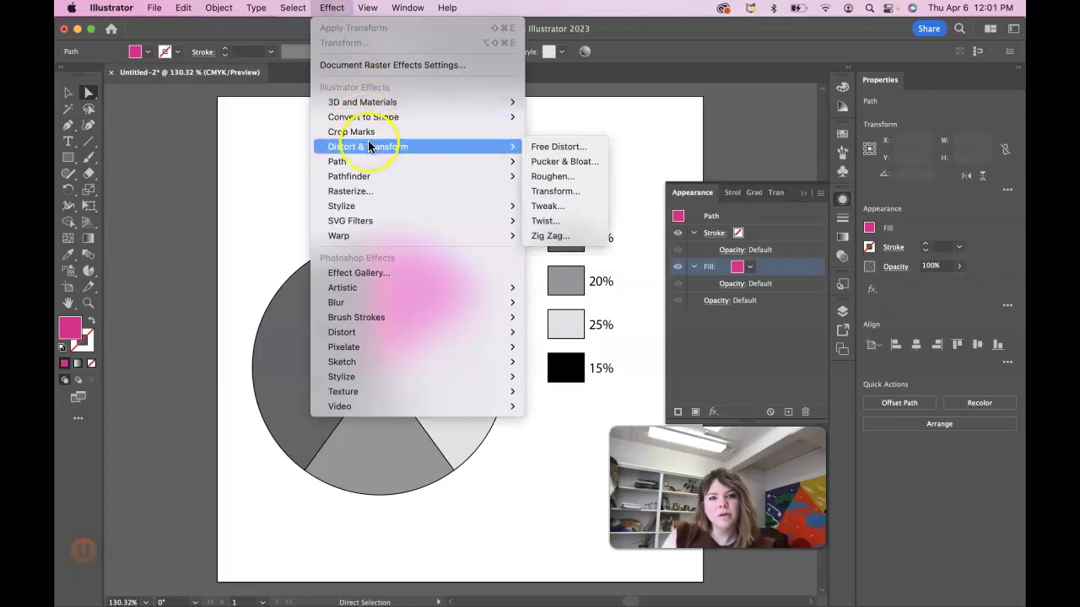
{"action": "left_click", "coordinate": [561, 194]}
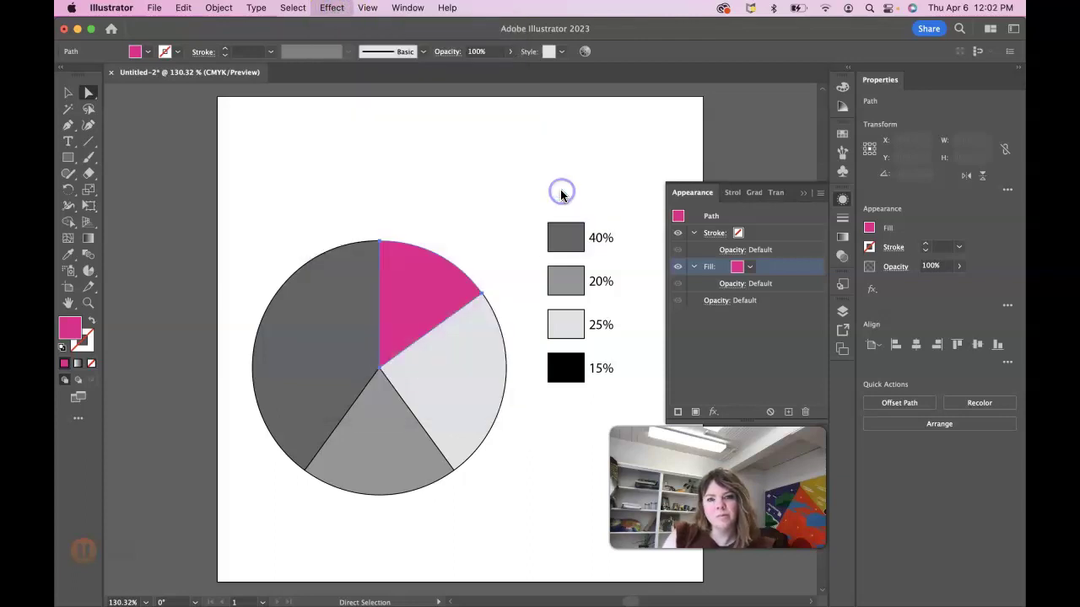
{"action": "left_click_drag", "start_coordinate": [667, 20], "coordinate": [400, 40]}
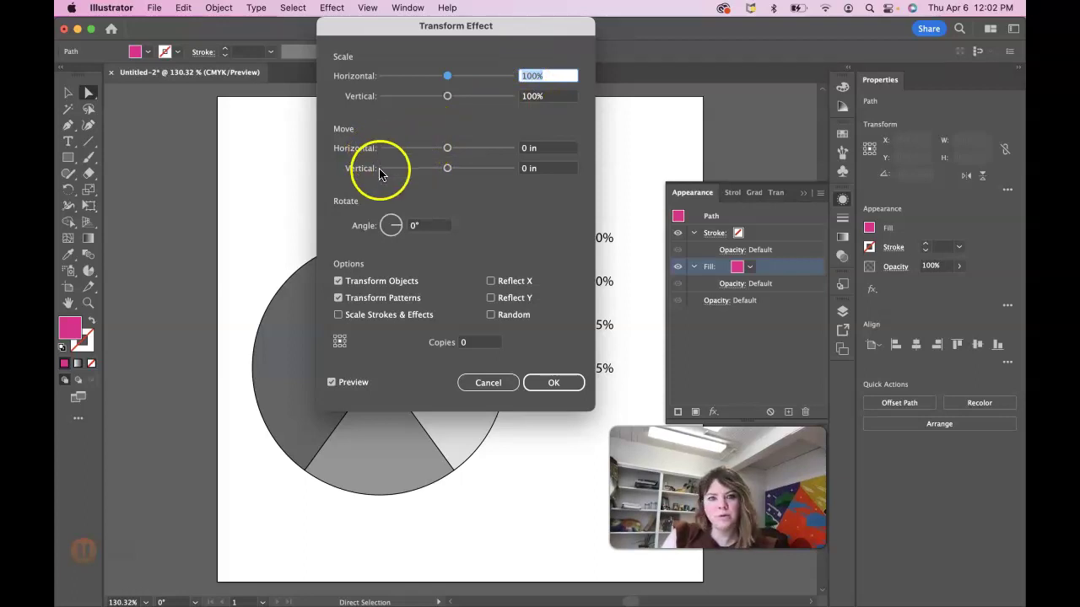
{"action": "left_click", "coordinate": [520, 169]}
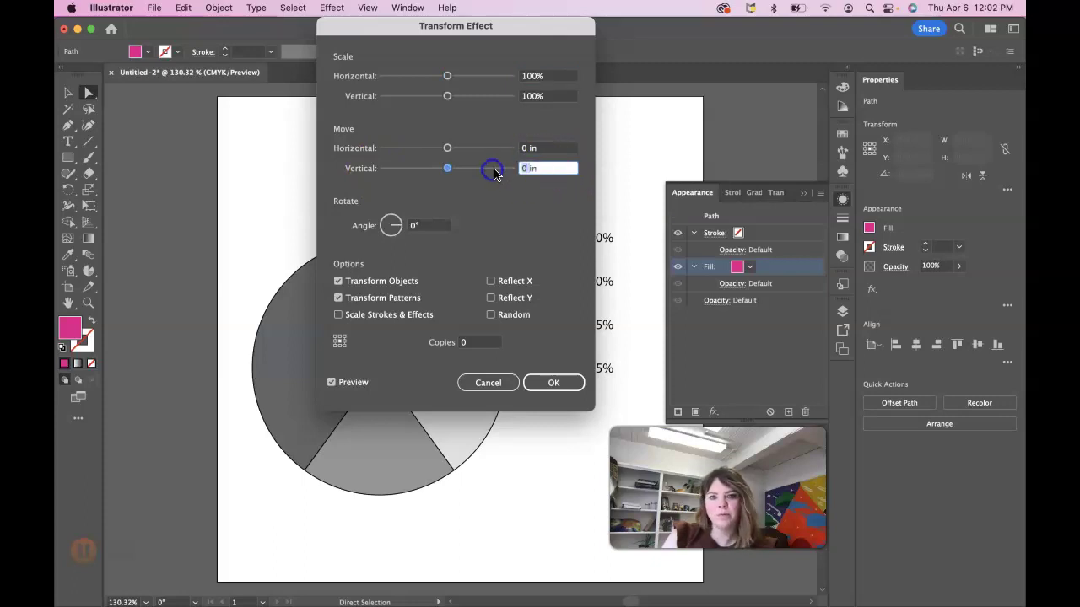
{"action": "left_click", "coordinate": [542, 169]}
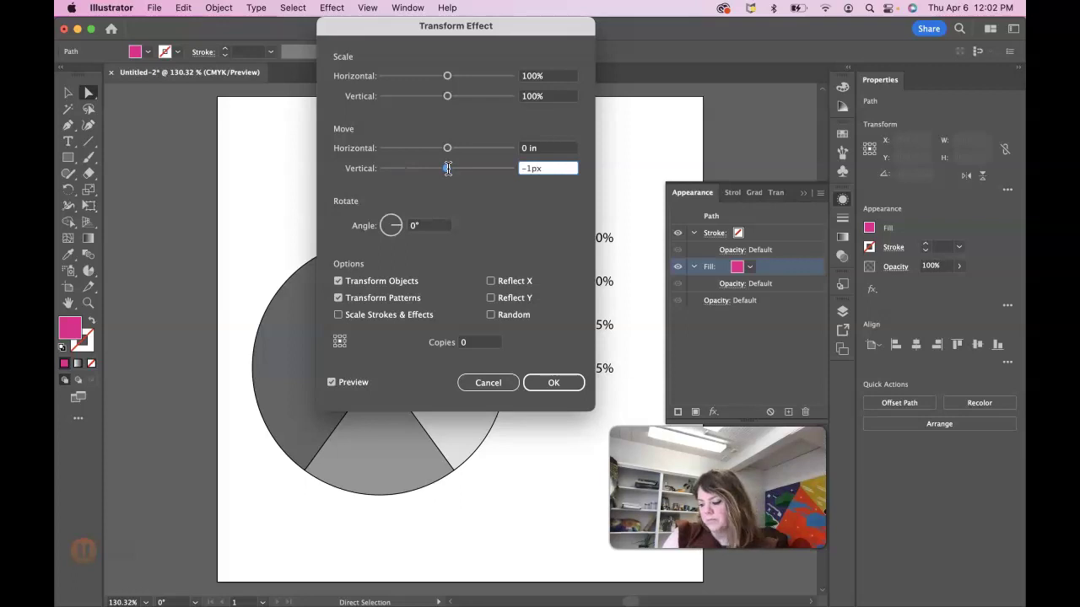
{"action": "left_click", "coordinate": [389, 194]}
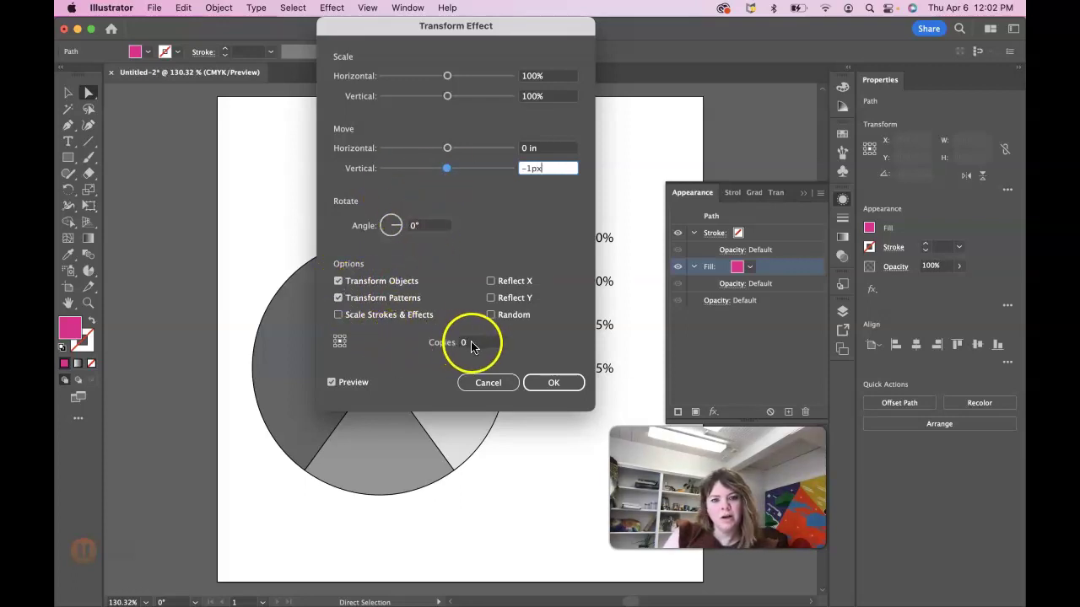
{"action": "left_click", "coordinate": [436, 342]}
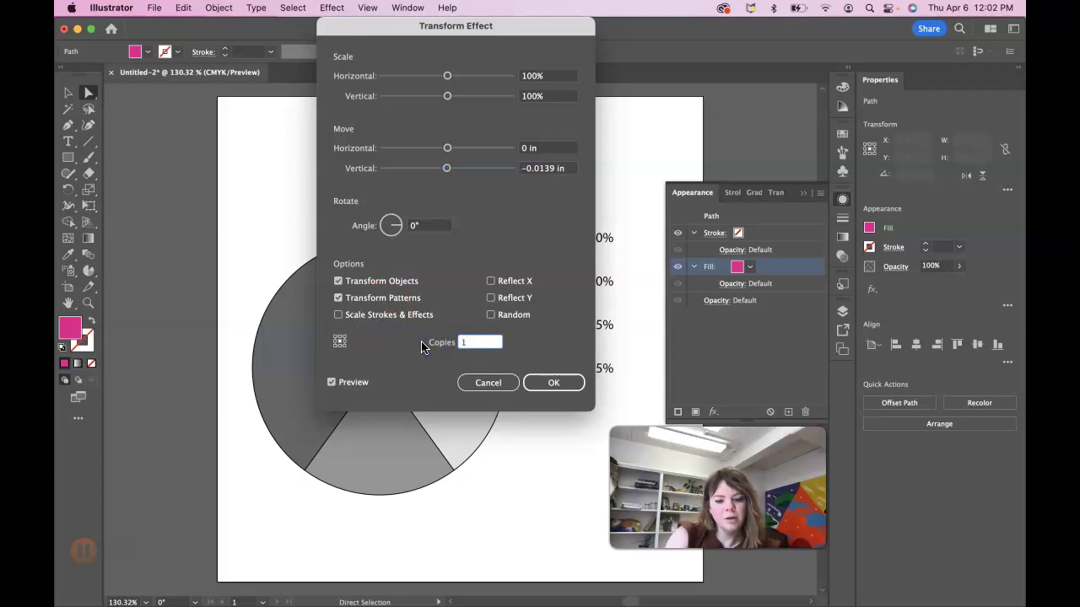
{"action": "left_click_drag", "start_coordinate": [424, 29], "coordinate": [707, 29]}
{"action": "left_click", "coordinate": [615, 384]}
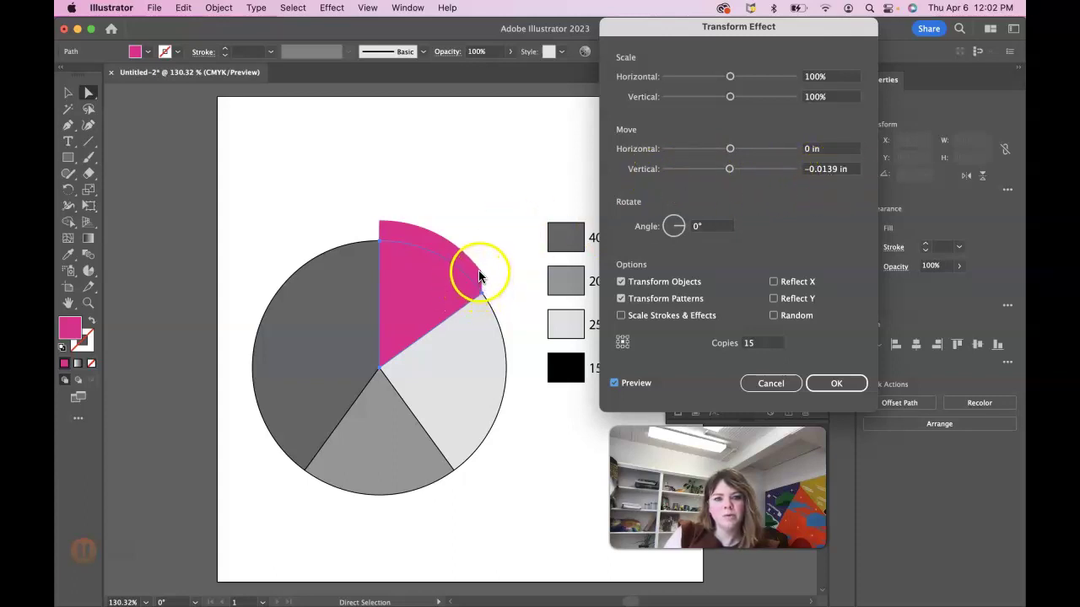
{"action": "left_click", "coordinate": [838, 384]}
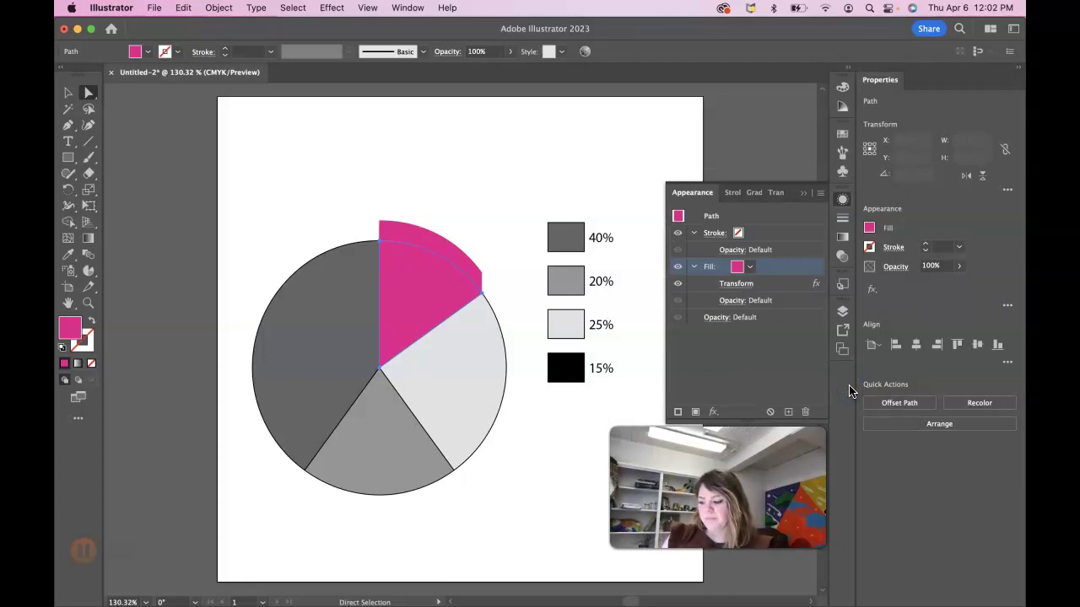
Add a new red fill to the wedge above its transformed magenta fill
{"action": "left_click", "coordinate": [751, 373]}
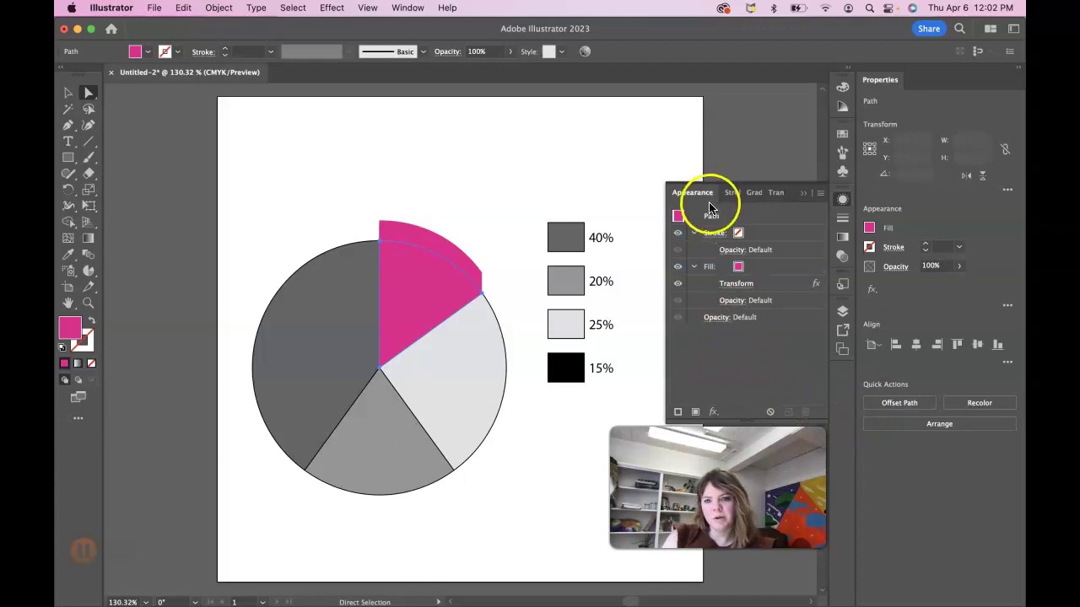
{"action": "left_click", "coordinate": [820, 193]}
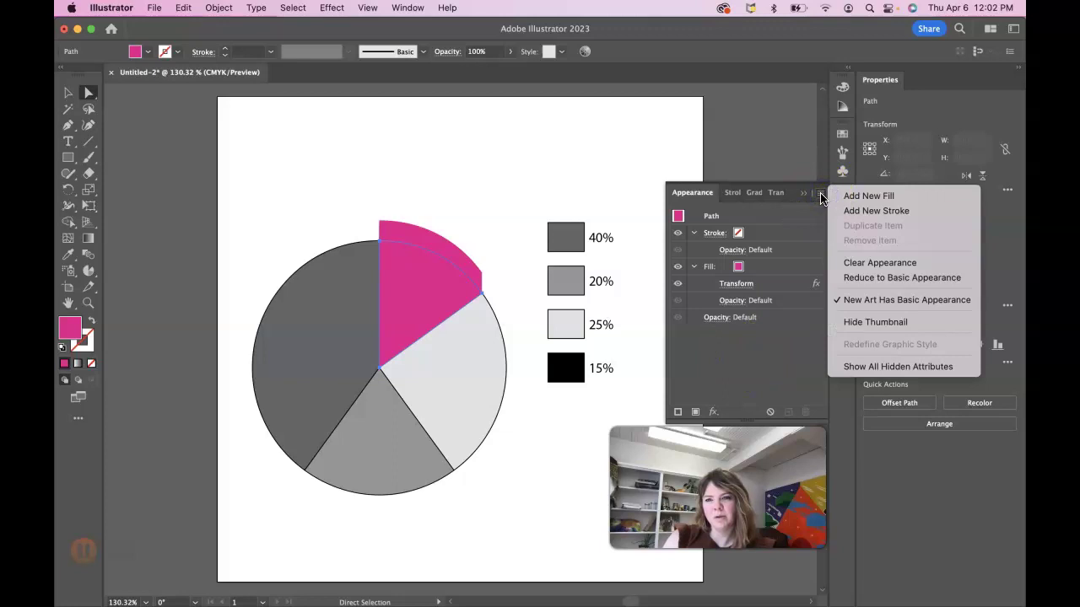
{"action": "left_click", "coordinate": [857, 196]}
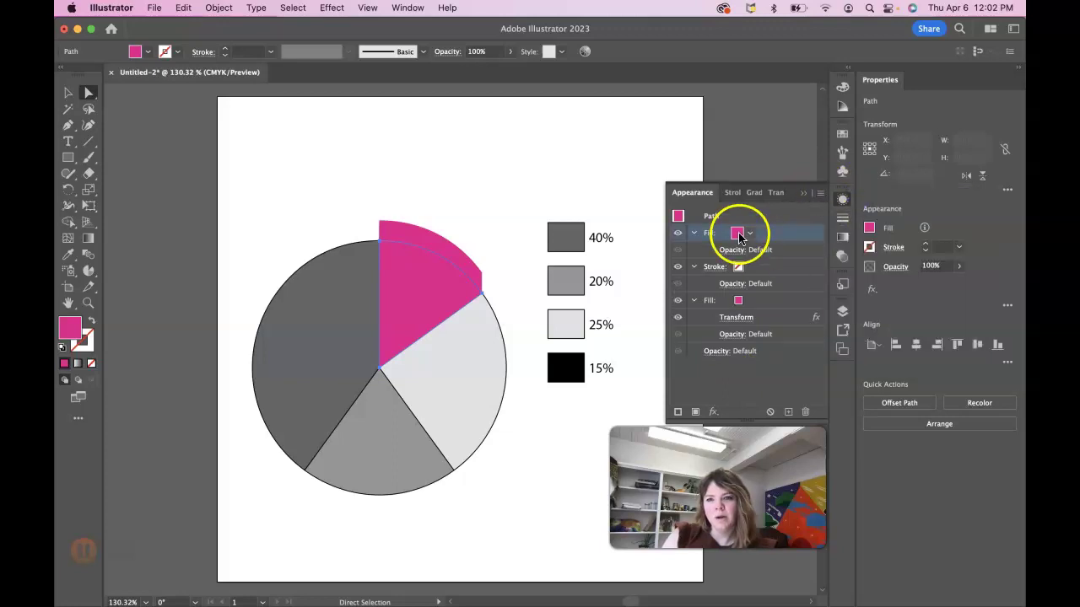
{"action": "left_click", "coordinate": [748, 235]}
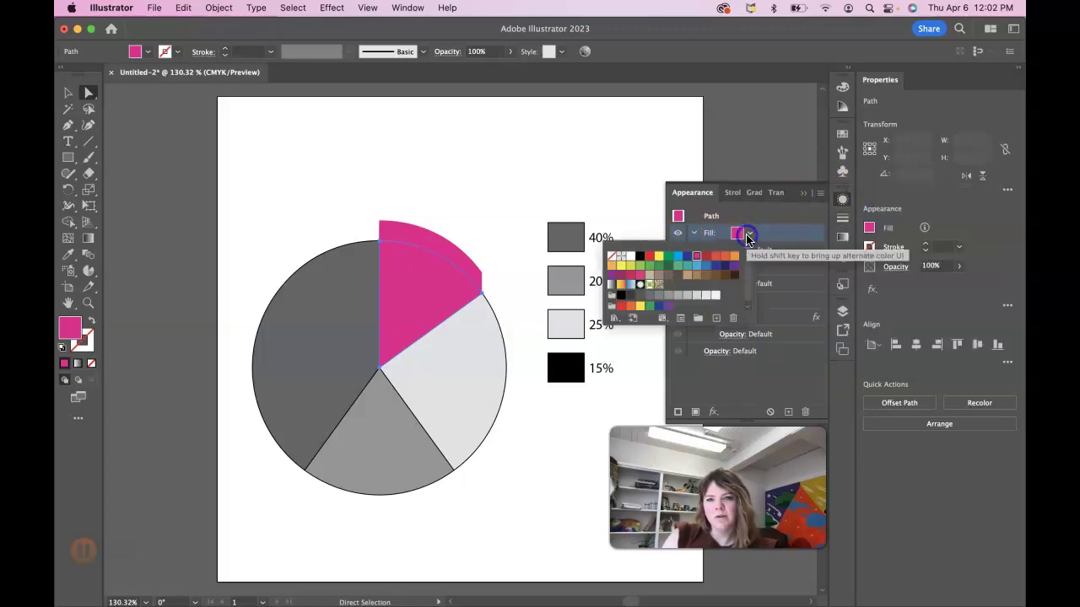
{"action": "left_click", "coordinate": [716, 257]}
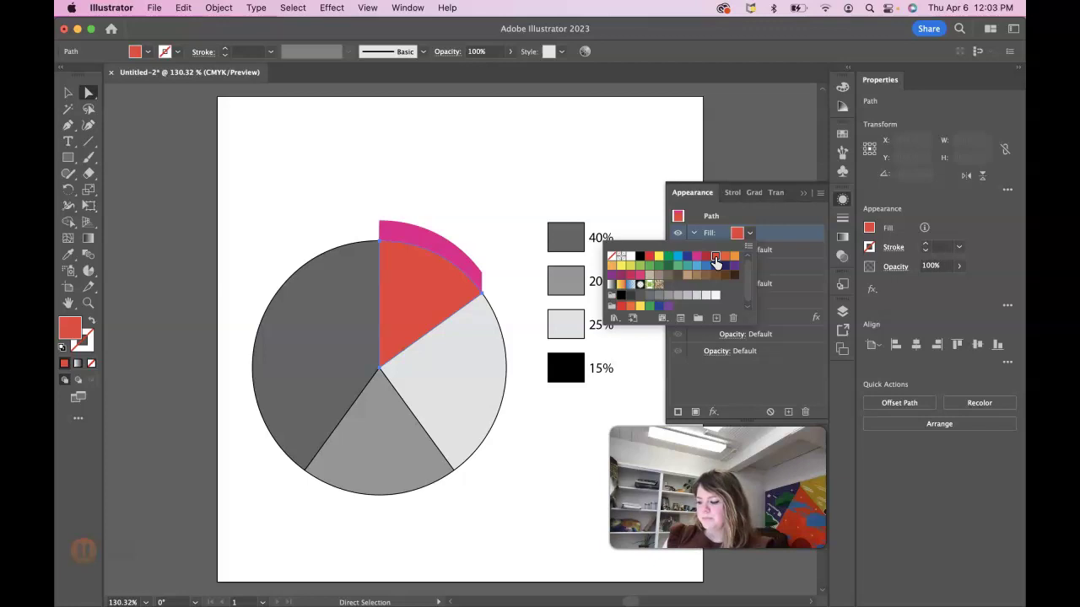
Give the red fill its own Transform effect with a -15px vertical move
{"action": "left_click", "coordinate": [331, 9]}
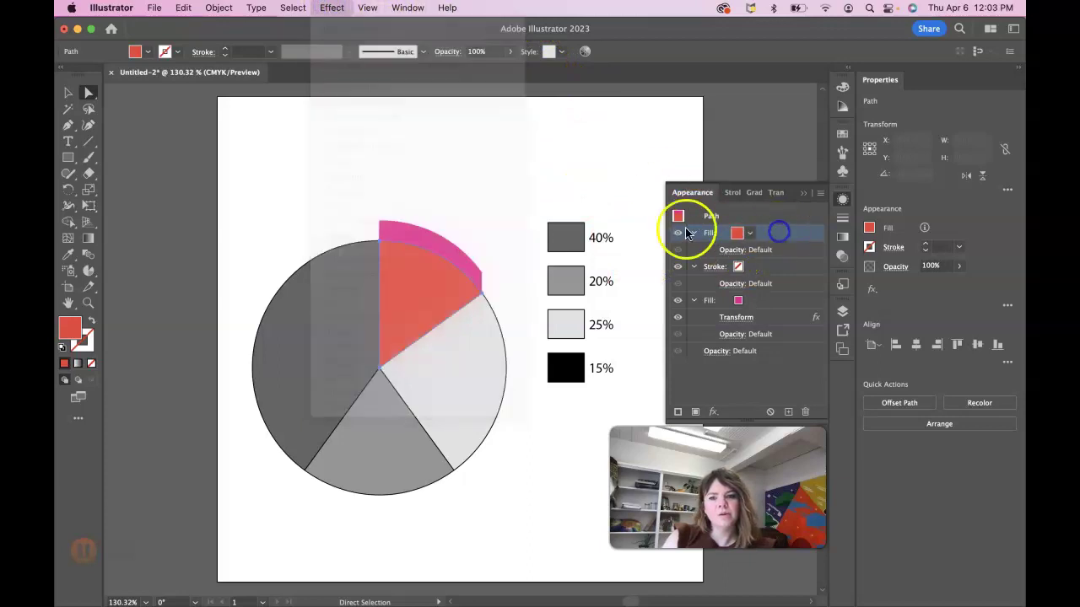
{"action": "left_click", "coordinate": [331, 8]}
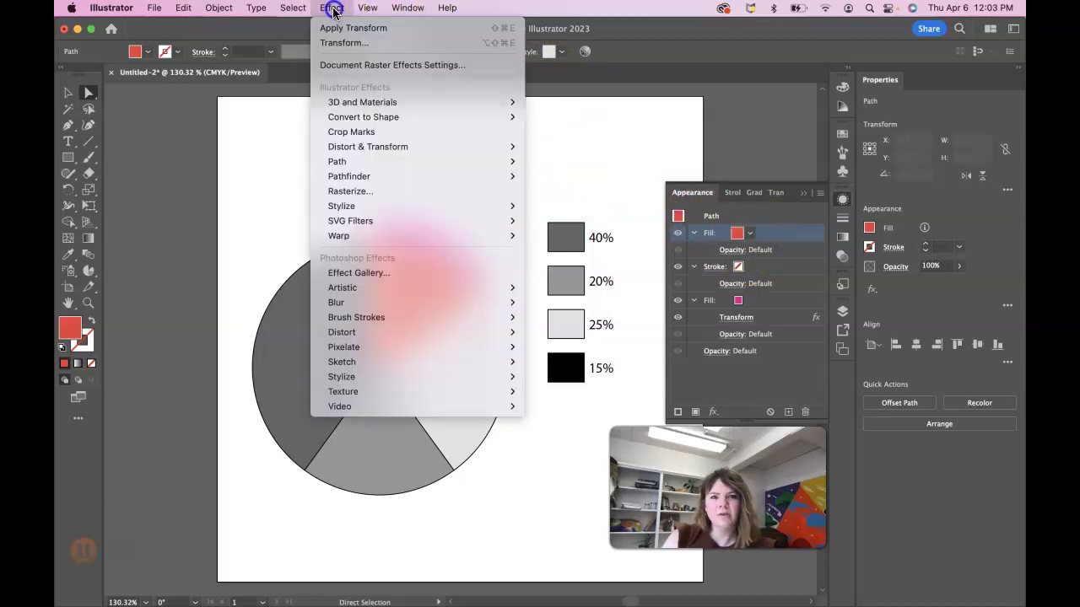
{"action": "mouse_move", "coordinate": [422, 147]}
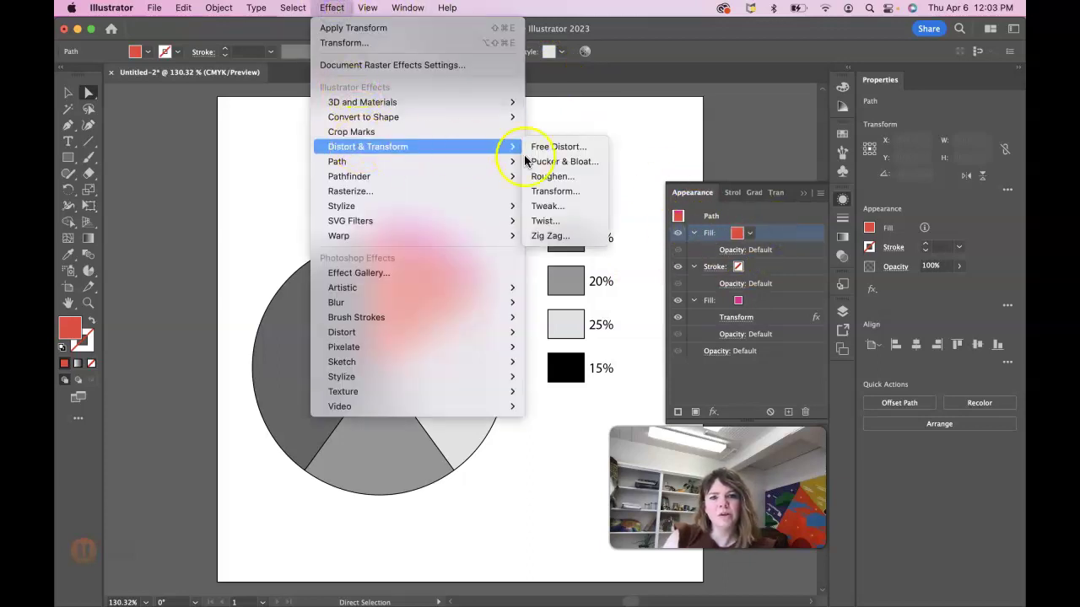
{"action": "left_click", "coordinate": [559, 190]}
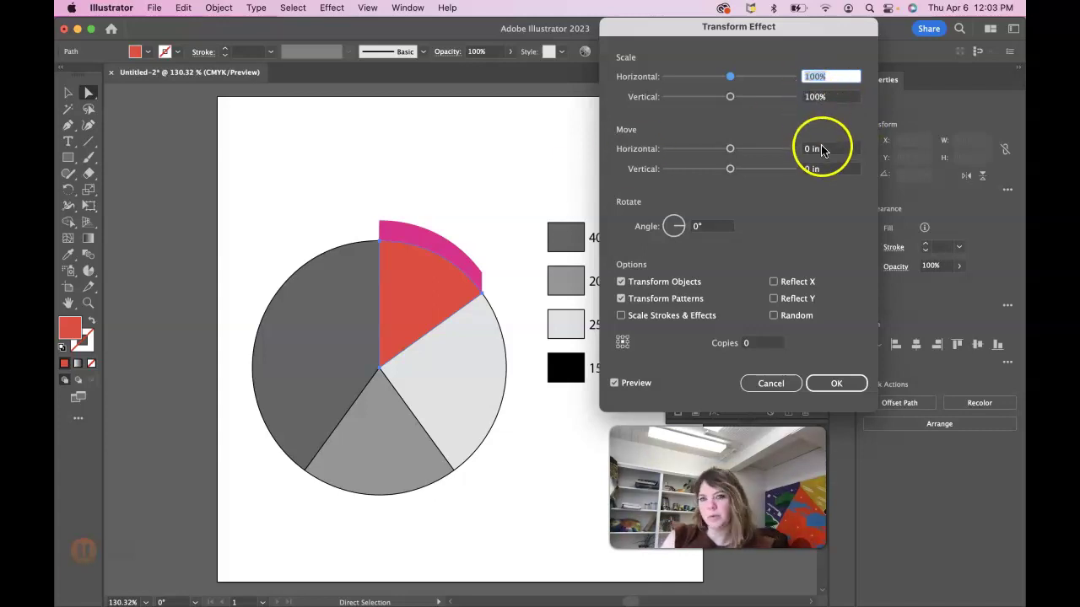
{"action": "left_click_drag", "start_coordinate": [816, 169], "coordinate": [757, 175]}
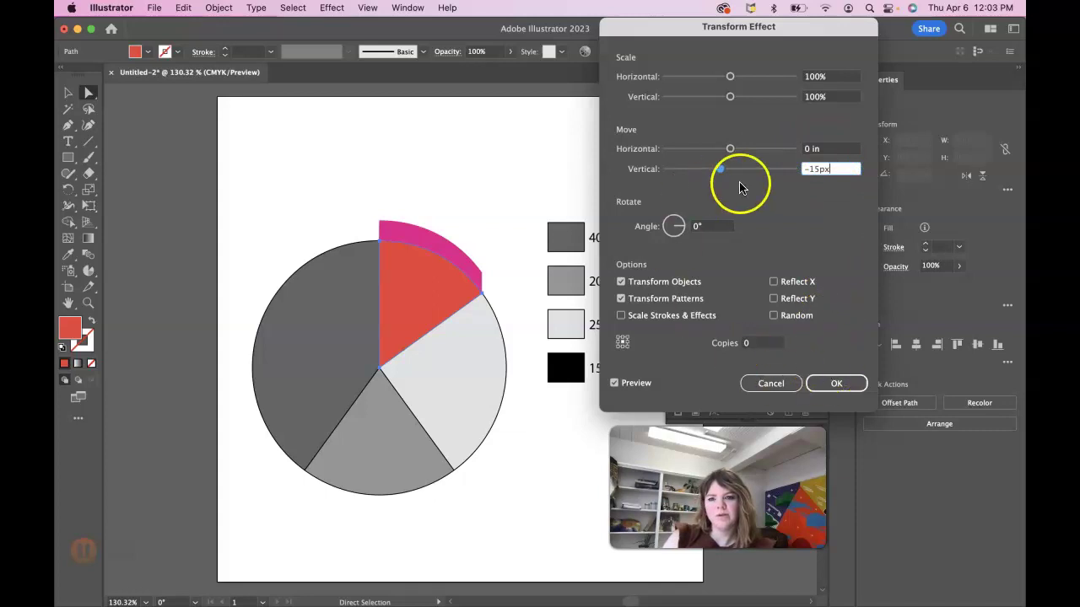
{"action": "left_click", "coordinate": [835, 385]}
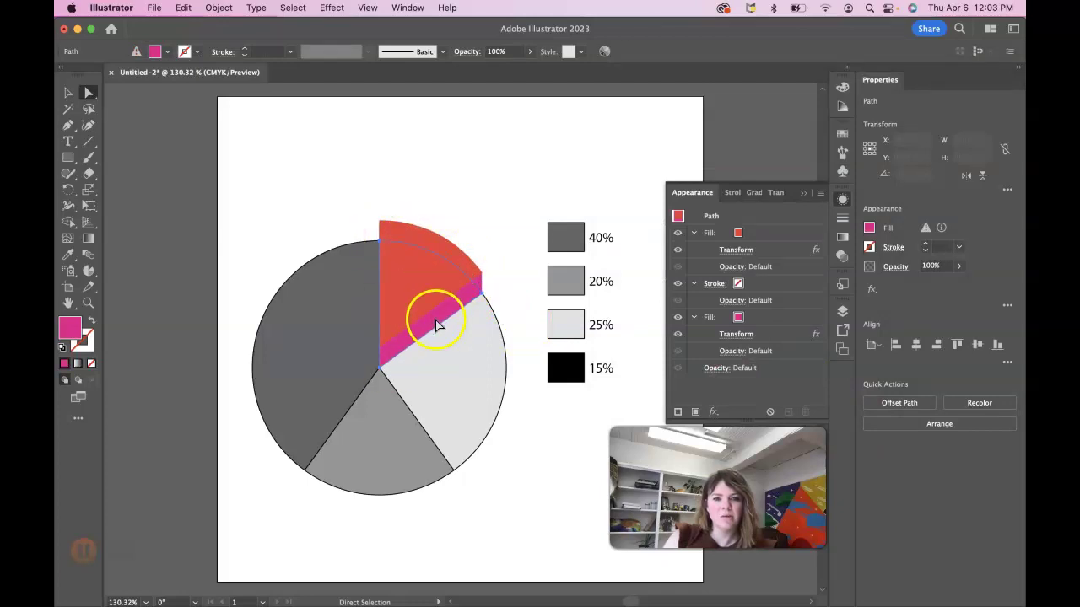
{"action": "left_click", "coordinate": [514, 289]}
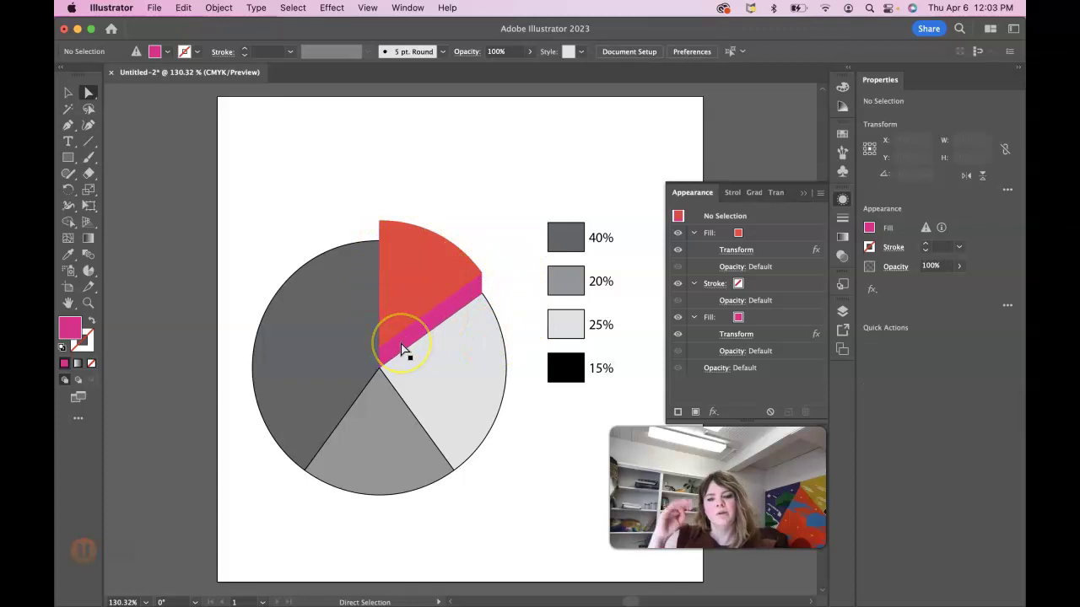
Remove the 15% legend square's outline and fill it red
{"action": "left_click", "coordinate": [417, 277]}
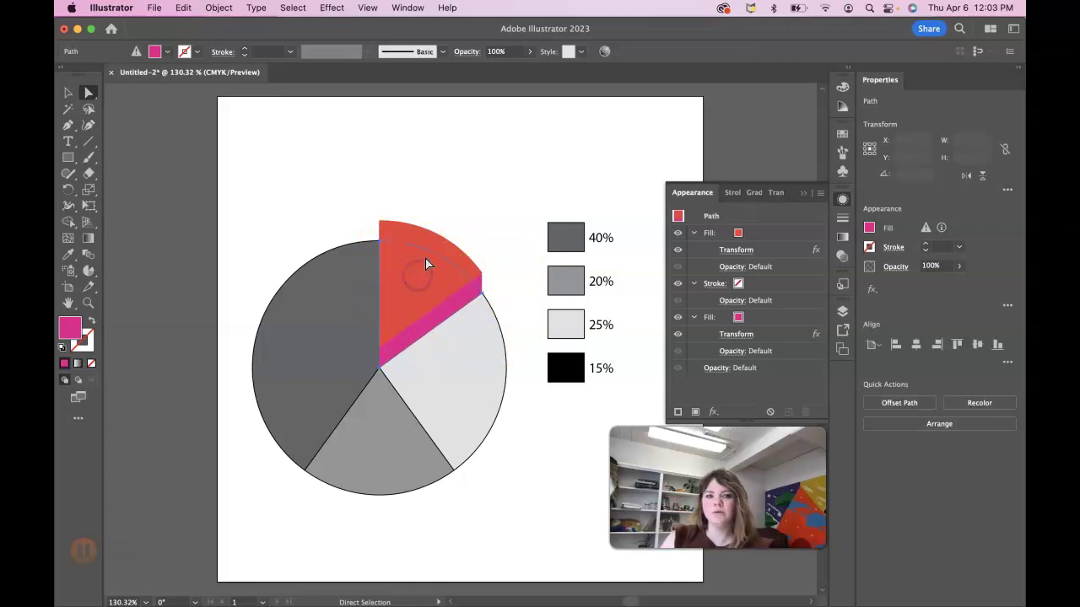
{"action": "left_click", "coordinate": [565, 368]}
{"action": "left_click", "coordinate": [870, 247]}
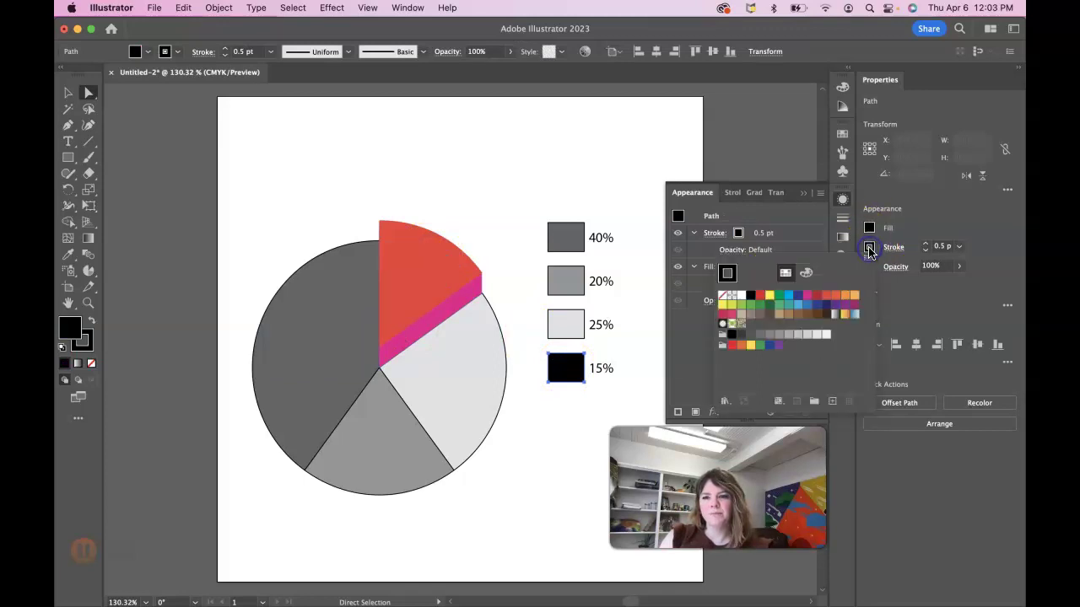
{"action": "left_click", "coordinate": [722, 294]}
{"action": "left_click", "coordinate": [443, 325]}
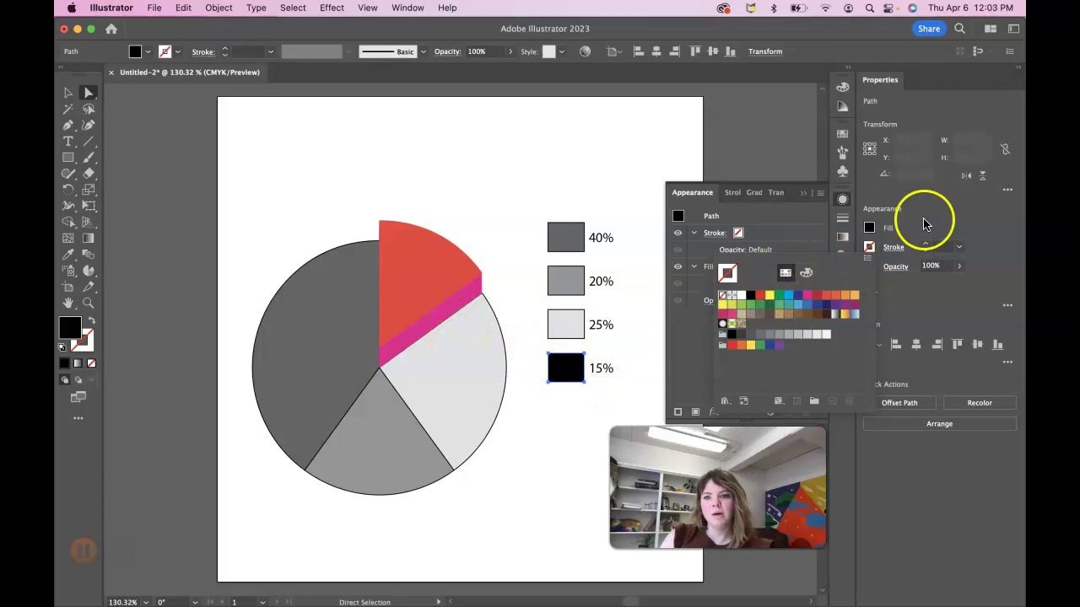
{"action": "left_click", "coordinate": [869, 228]}
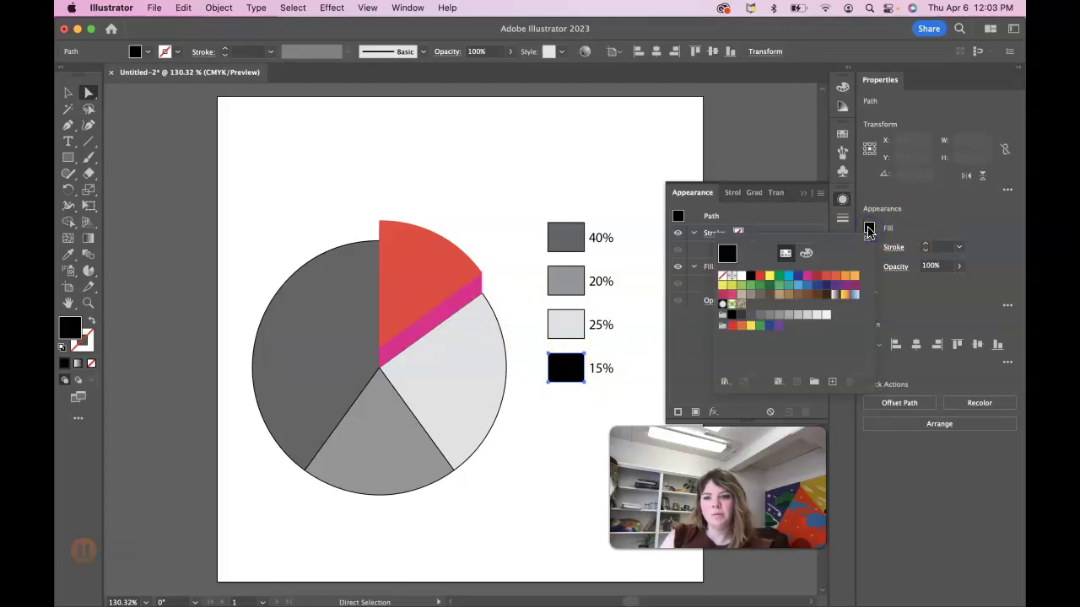
{"action": "left_click", "coordinate": [723, 326]}
{"action": "left_click", "coordinate": [575, 412]}
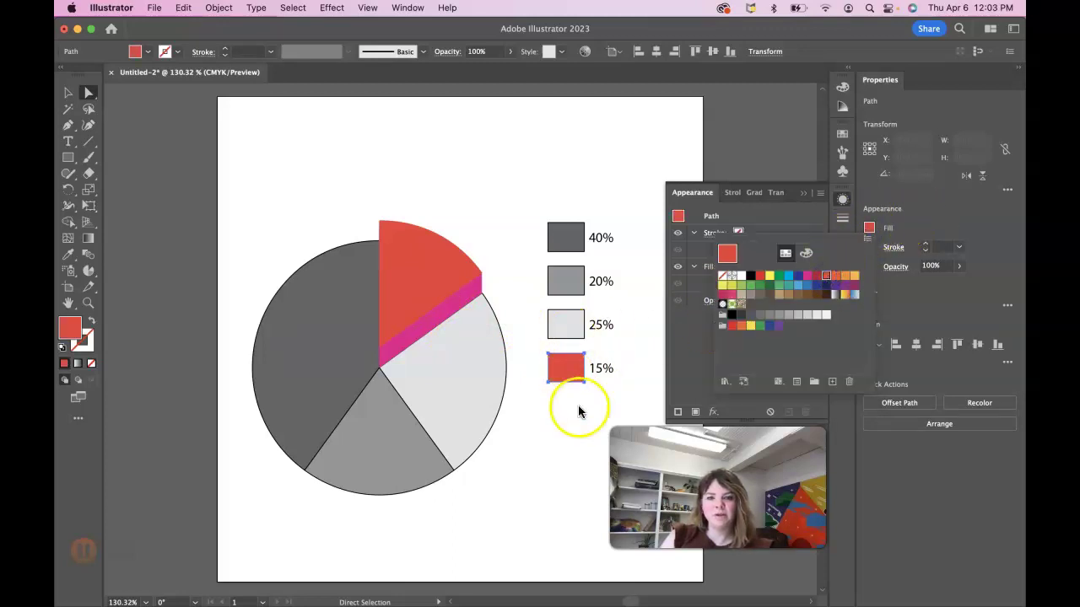
Remove the 25% pie slice's outline and fill it orange
{"action": "left_click", "coordinate": [446, 379]}
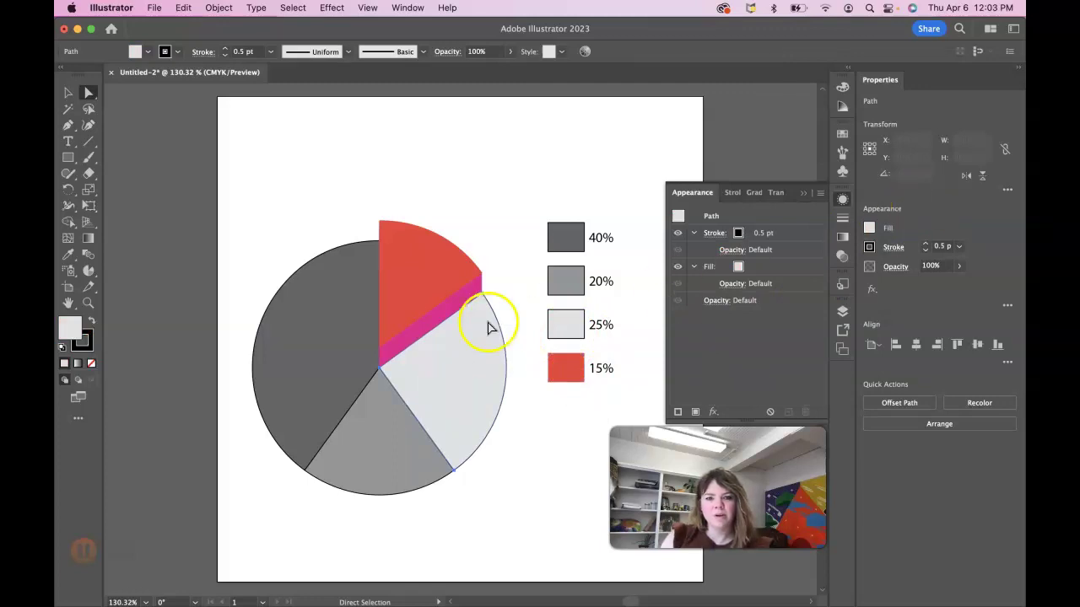
{"action": "left_click", "coordinate": [869, 246]}
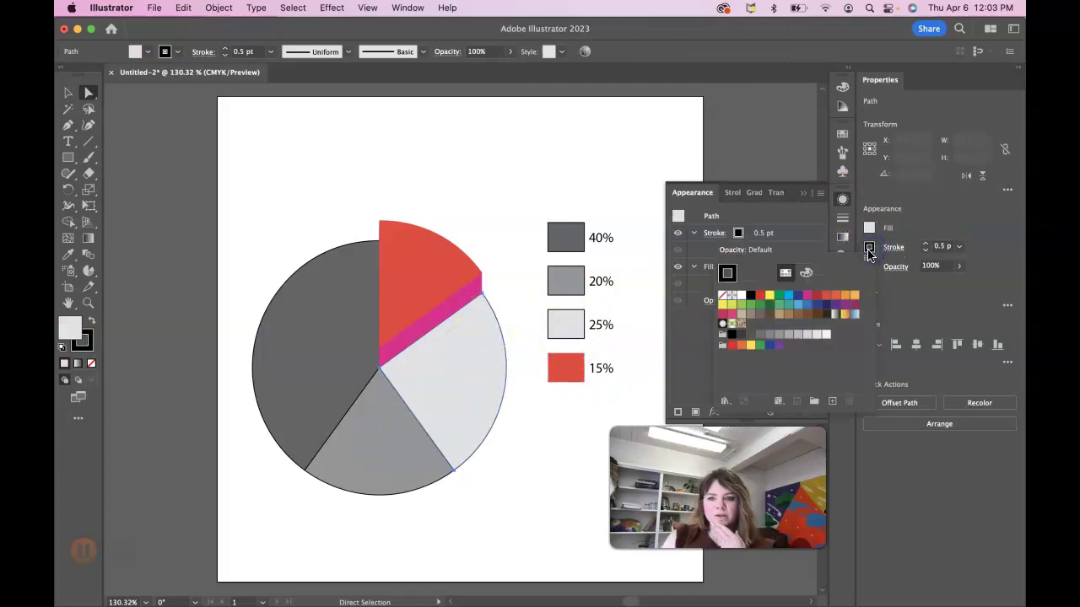
{"action": "left_click", "coordinate": [723, 299]}
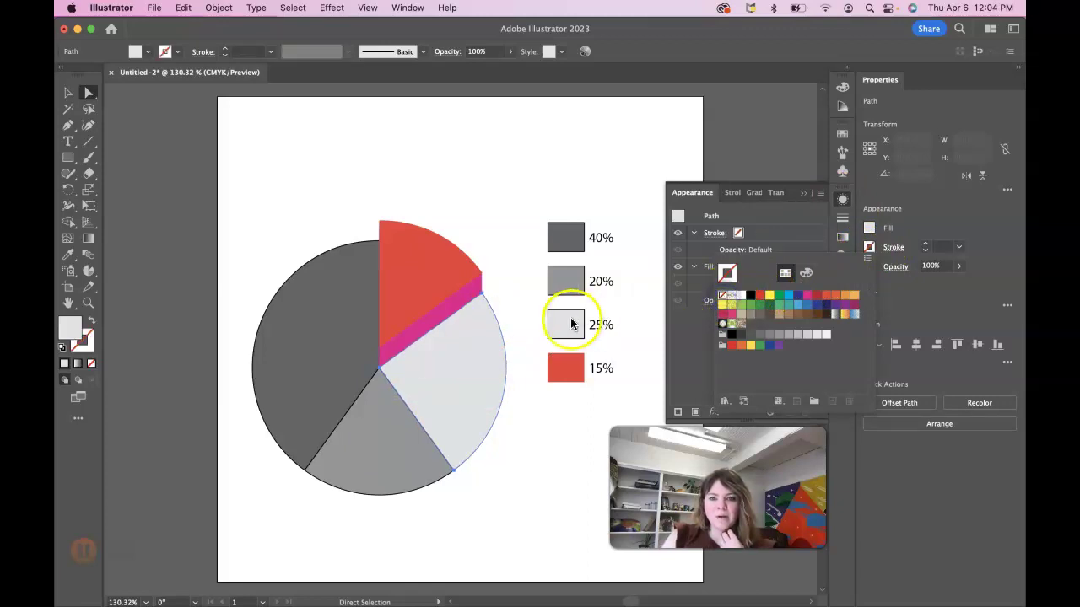
{"action": "left_click", "coordinate": [570, 323]}
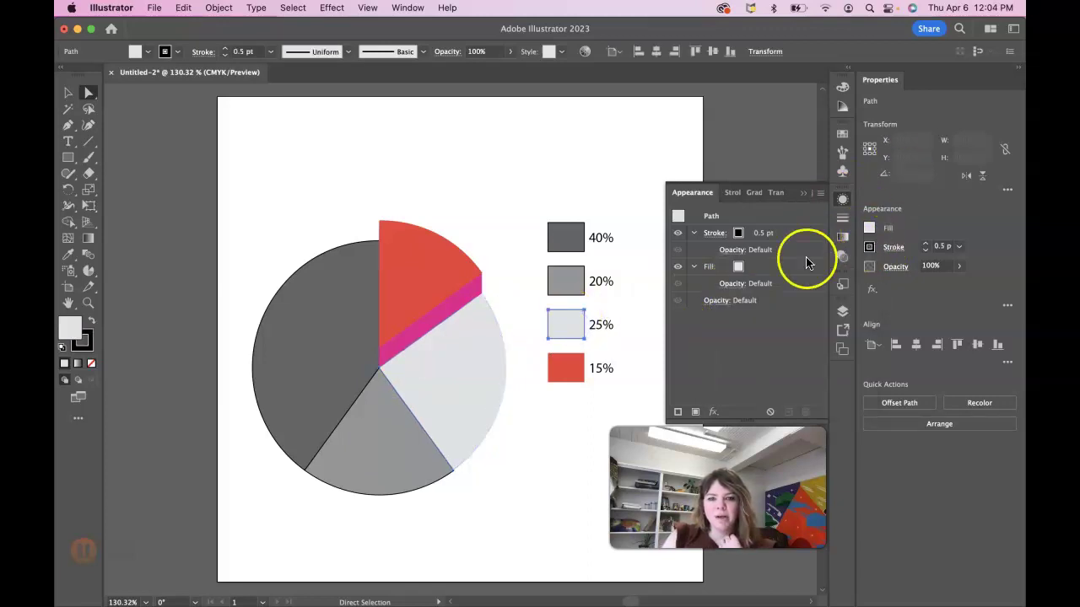
{"action": "left_click", "coordinate": [506, 378]}
{"action": "left_click", "coordinate": [871, 228]}
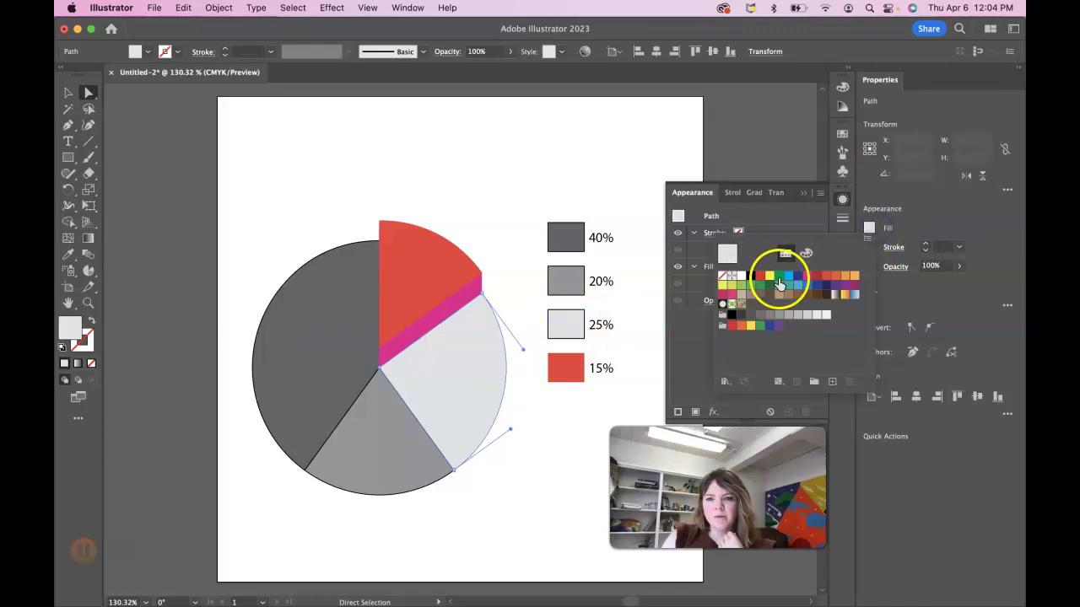
{"action": "left_click", "coordinate": [850, 284]}
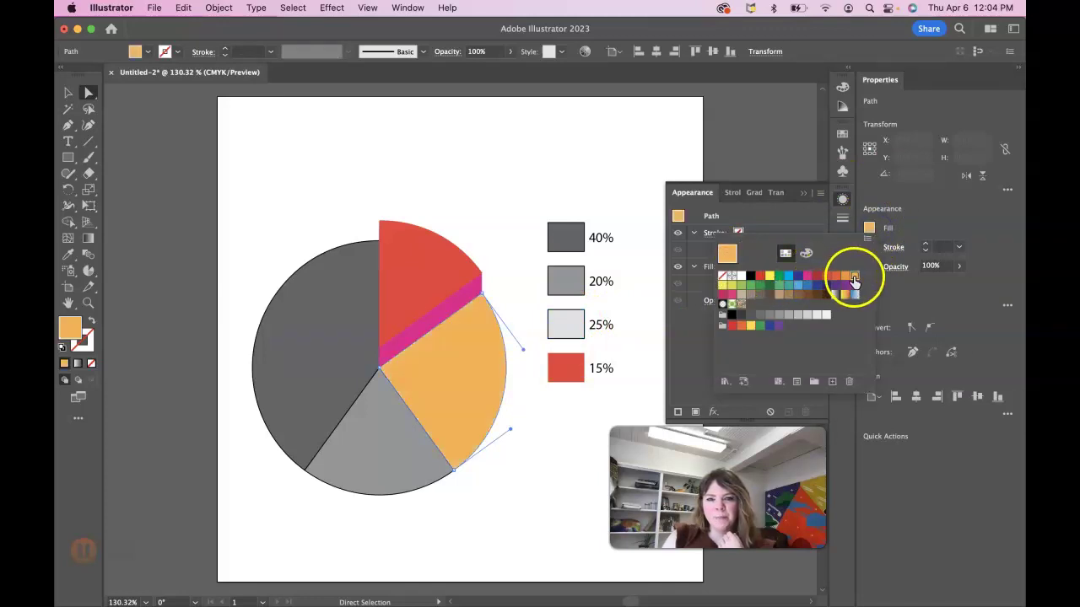
{"action": "left_click", "coordinate": [564, 372]}
Give the 25% legend square an orange fill with no outline
{"action": "left_click", "coordinate": [565, 331]}
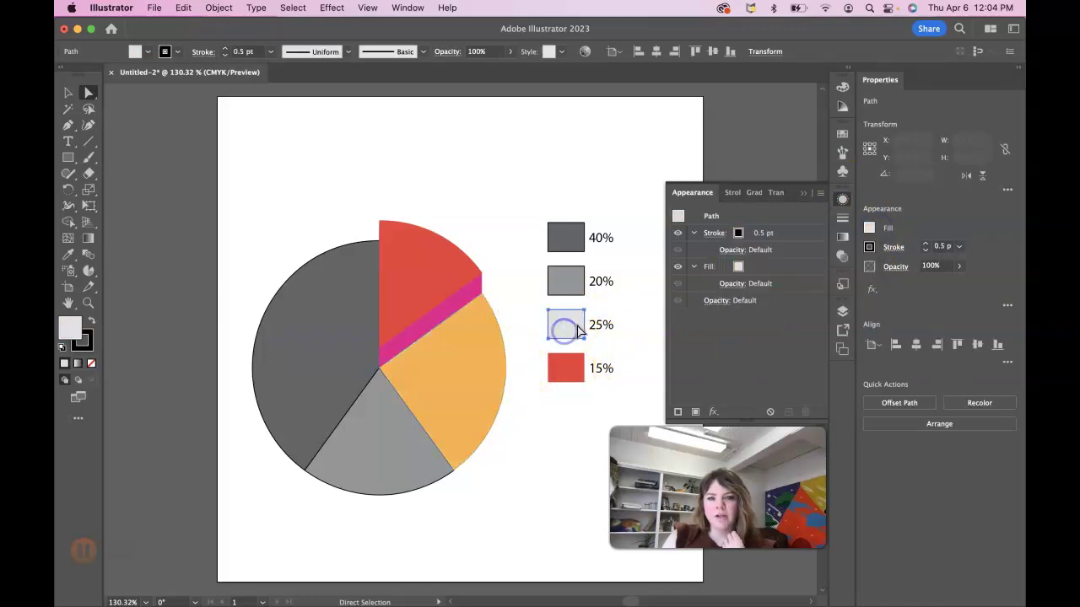
{"action": "left_click", "coordinate": [874, 247]}
{"action": "left_click", "coordinate": [735, 295]}
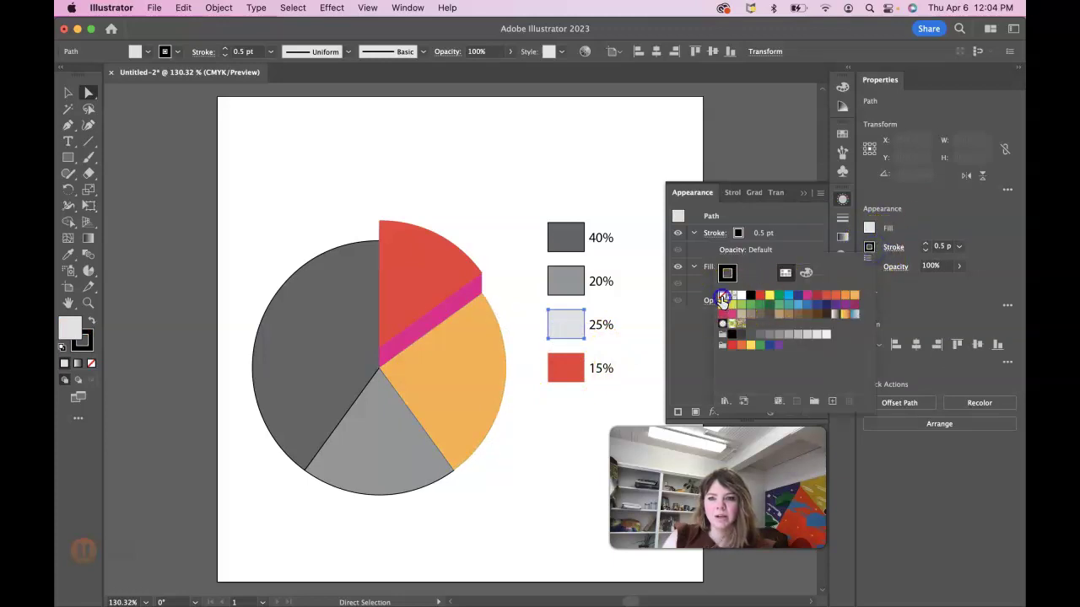
{"action": "left_click", "coordinate": [867, 230]}
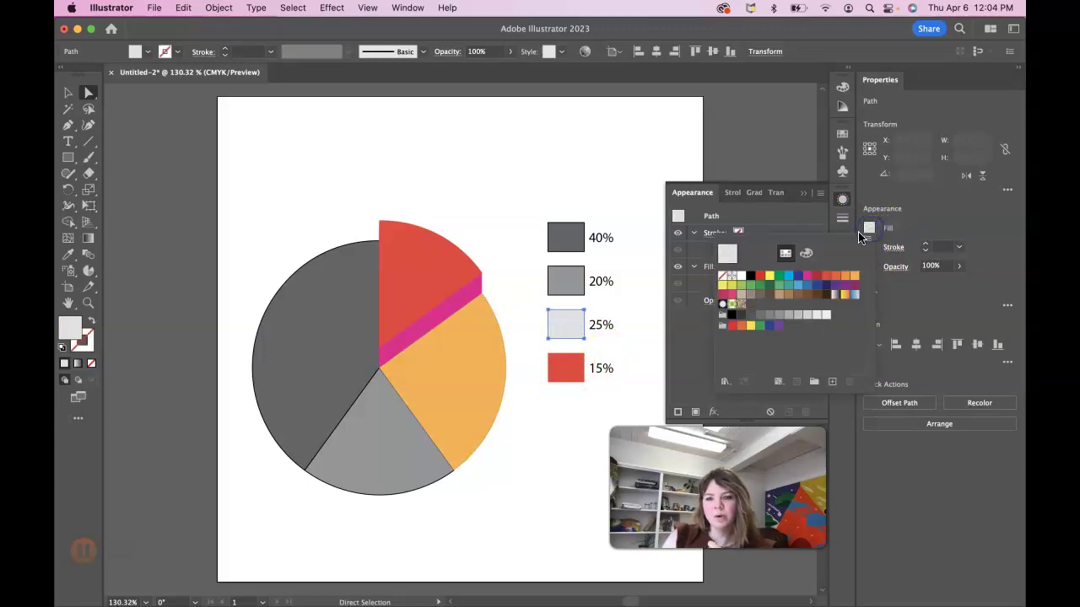
{"action": "left_click", "coordinate": [845, 278]}
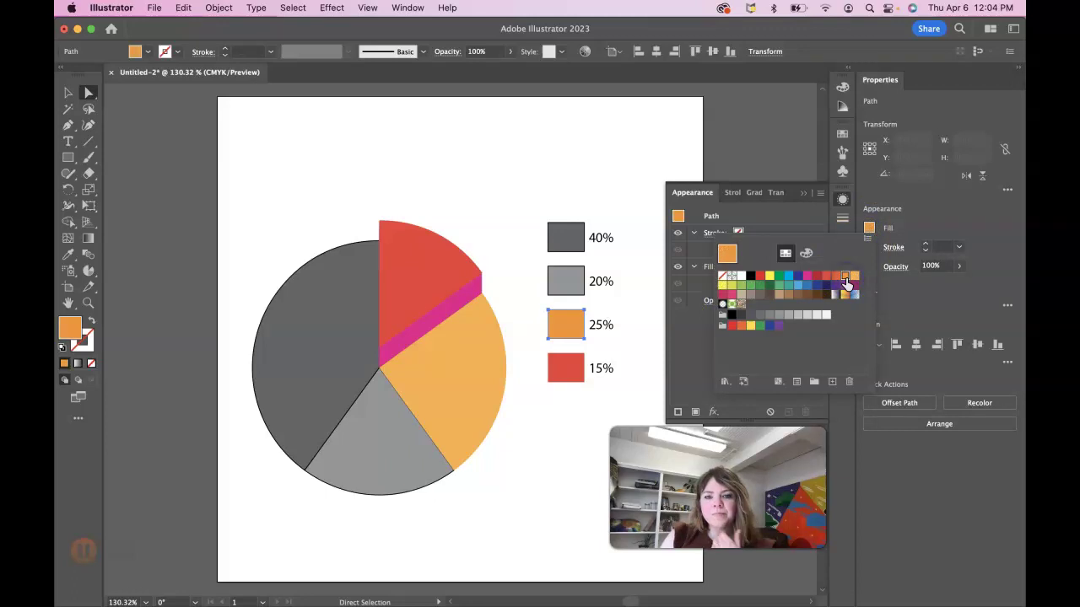
{"action": "left_click", "coordinate": [565, 287]}
{"action": "left_click", "coordinate": [565, 282]}
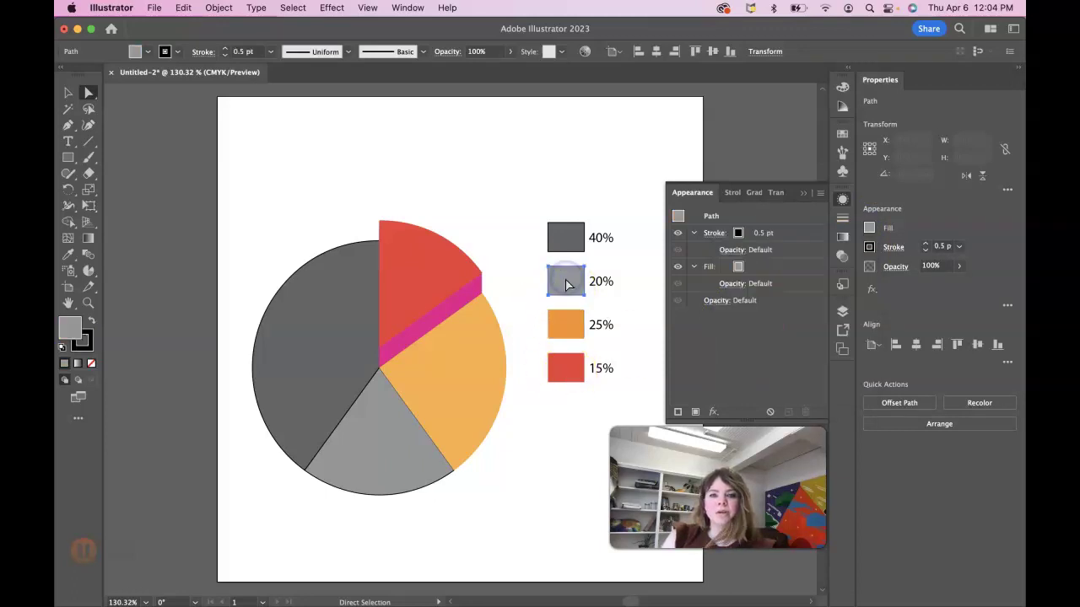
Fill the 20% legend square and its pie slice dark blue, removing both outlines
{"action": "left_click", "coordinate": [869, 226]}
{"action": "left_click", "coordinate": [798, 278]}
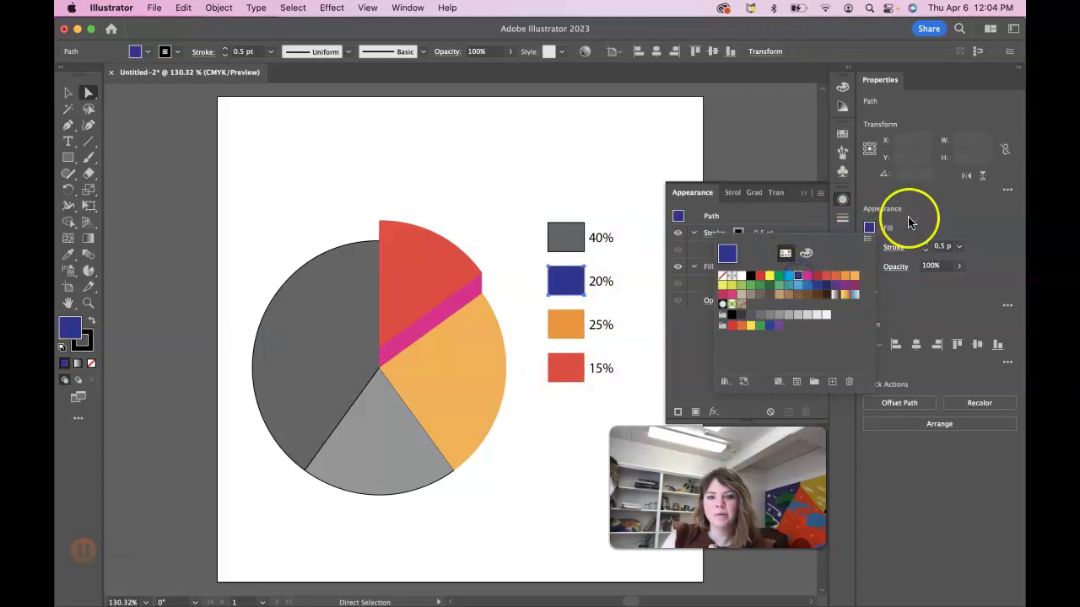
{"action": "left_click", "coordinate": [866, 247]}
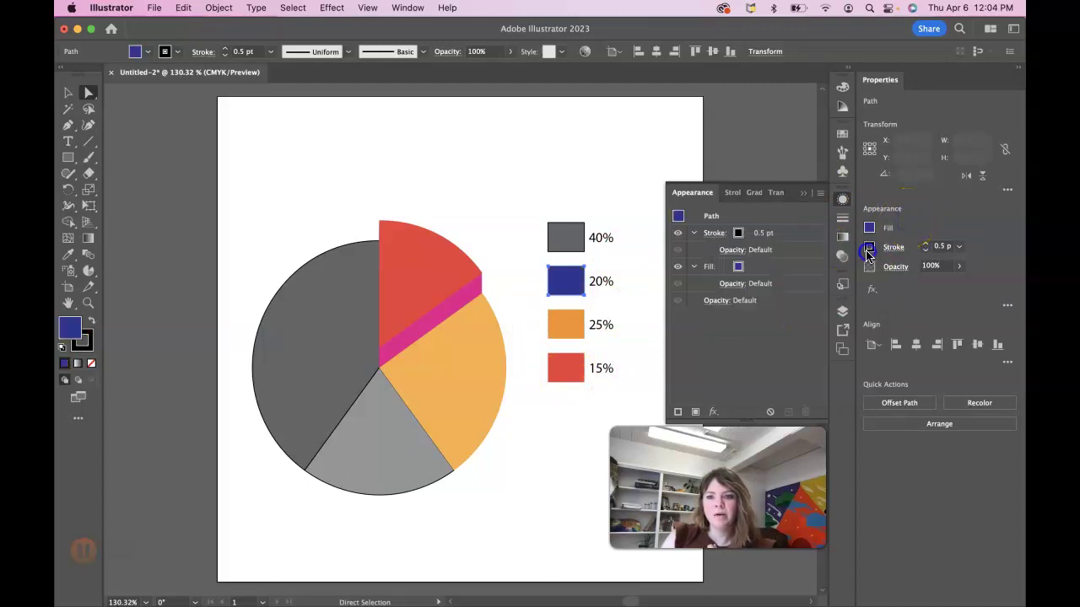
{"action": "left_click", "coordinate": [722, 297]}
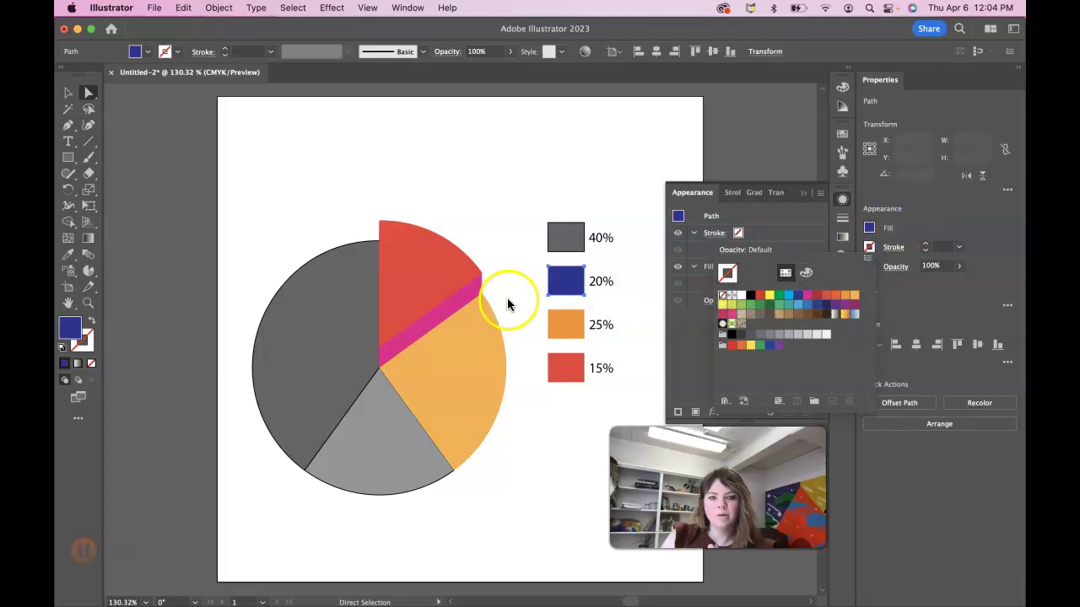
{"action": "left_click", "coordinate": [386, 432]}
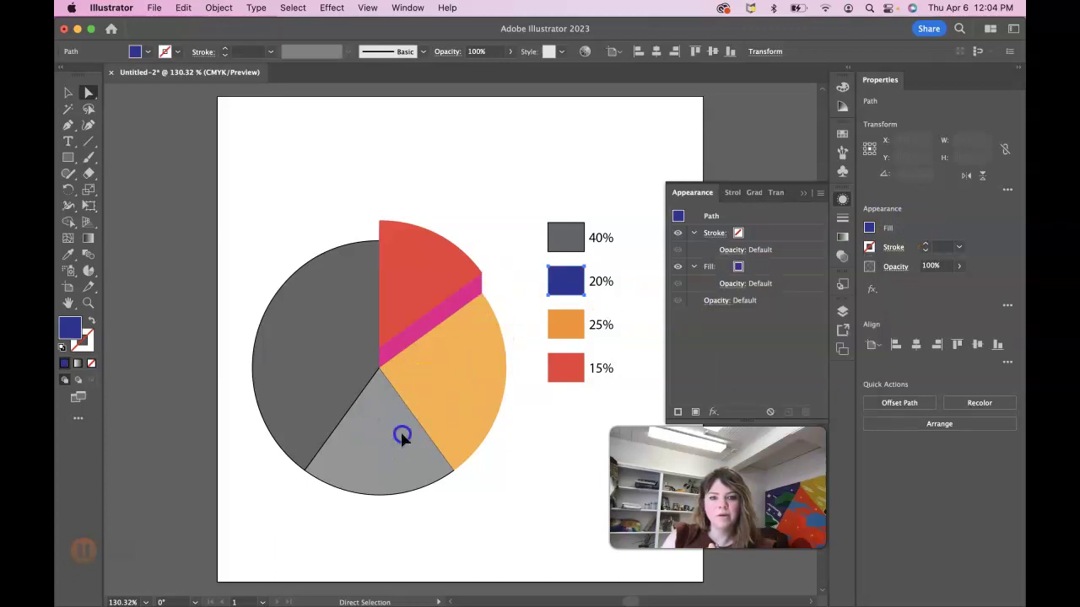
{"action": "left_click", "coordinate": [869, 228]}
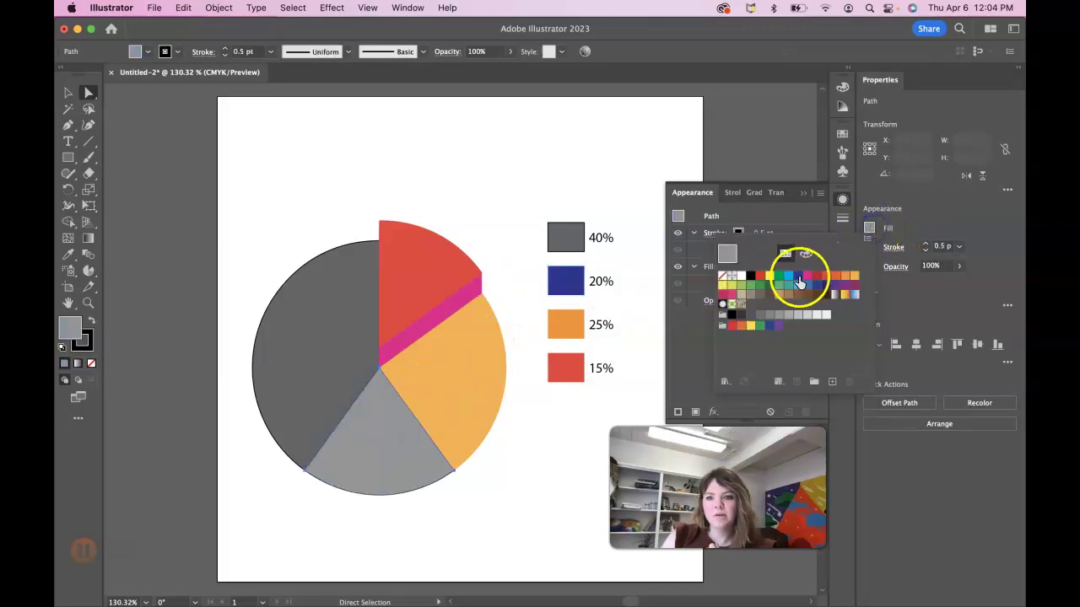
{"action": "left_click", "coordinate": [798, 278]}
{"action": "left_click", "coordinate": [869, 247]}
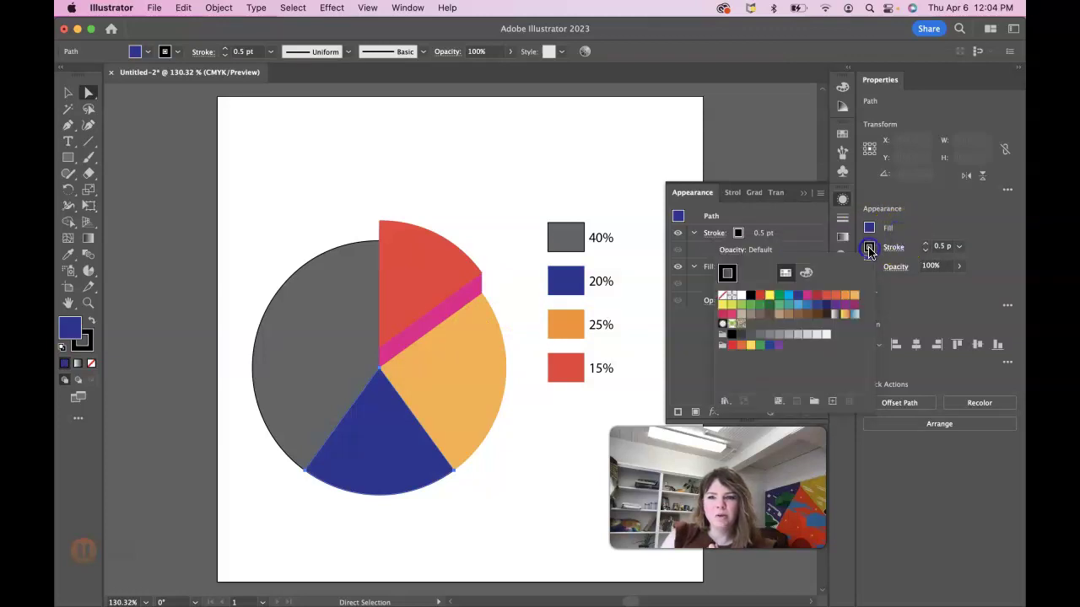
{"action": "left_click", "coordinate": [721, 297]}
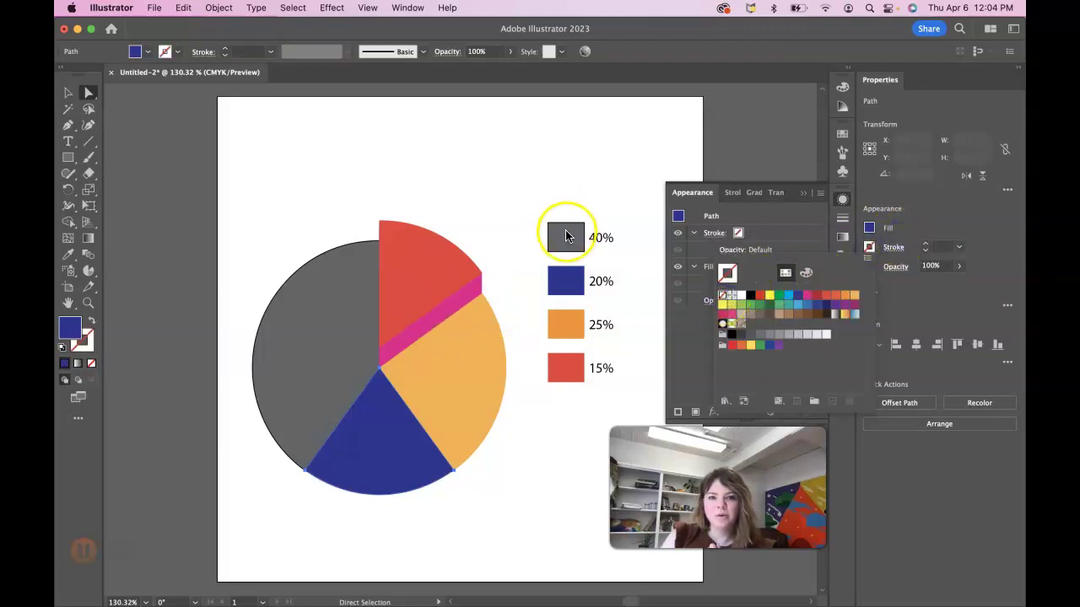
Remove the 40% legend square's outline and fill it dark red
{"action": "left_click", "coordinate": [565, 238]}
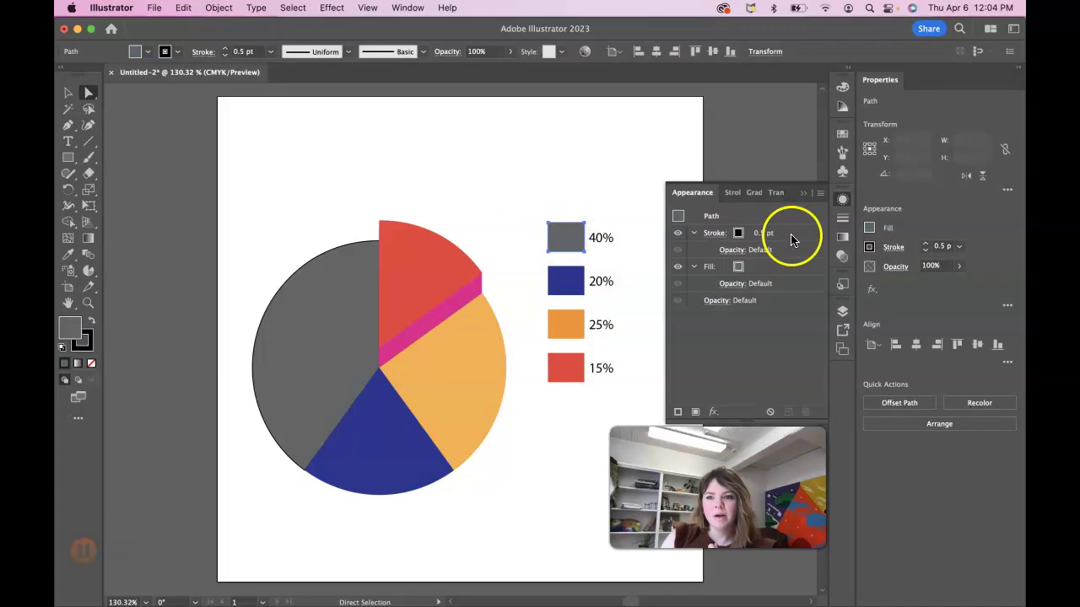
{"action": "left_click", "coordinate": [869, 248]}
{"action": "left_click", "coordinate": [723, 296]}
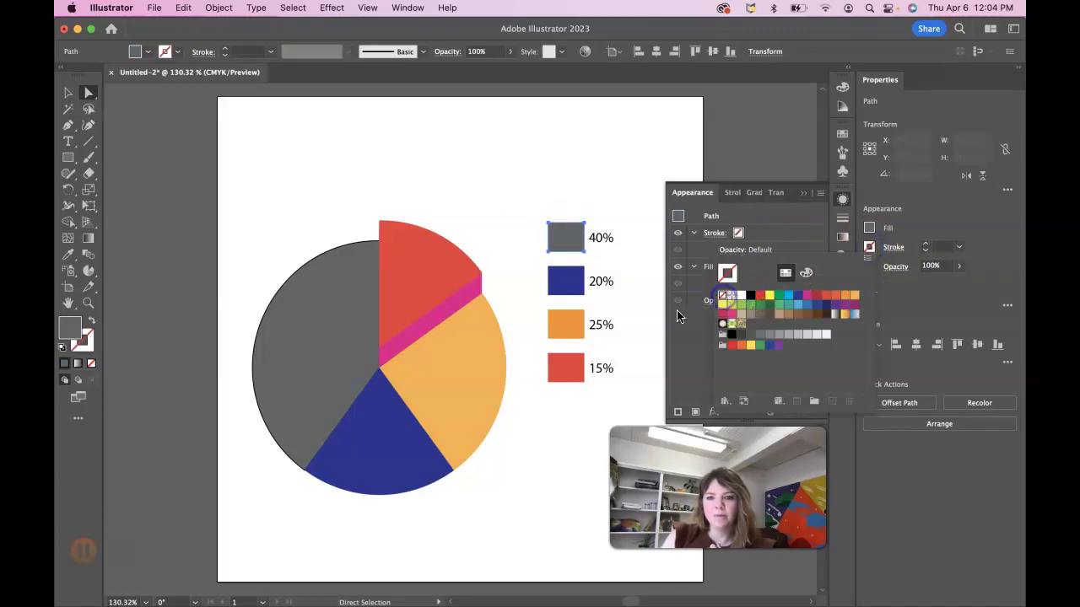
{"action": "left_click", "coordinate": [869, 229]}
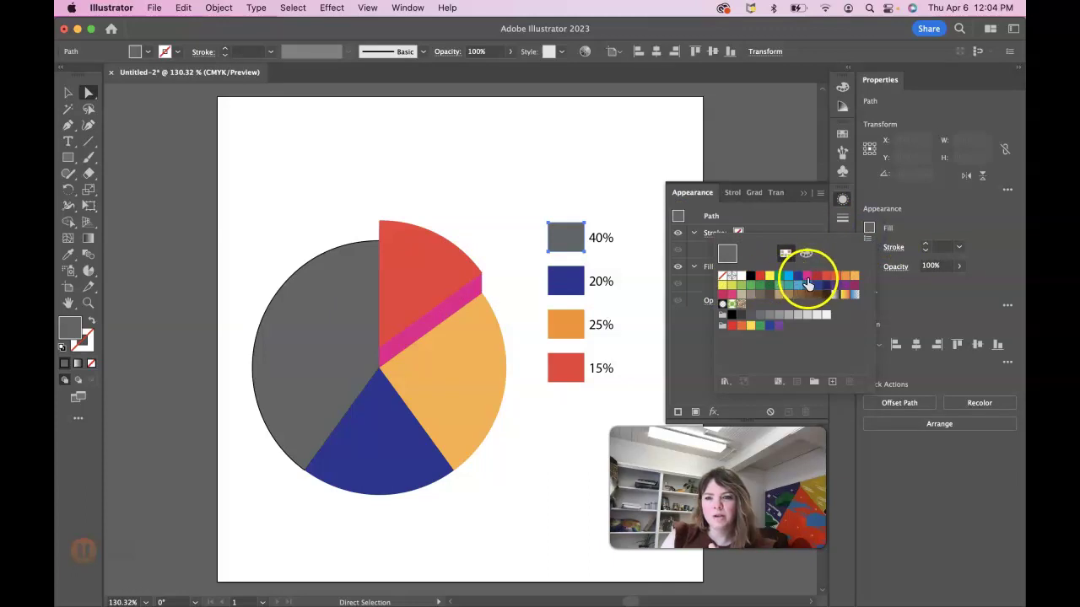
{"action": "left_click", "coordinate": [815, 283]}
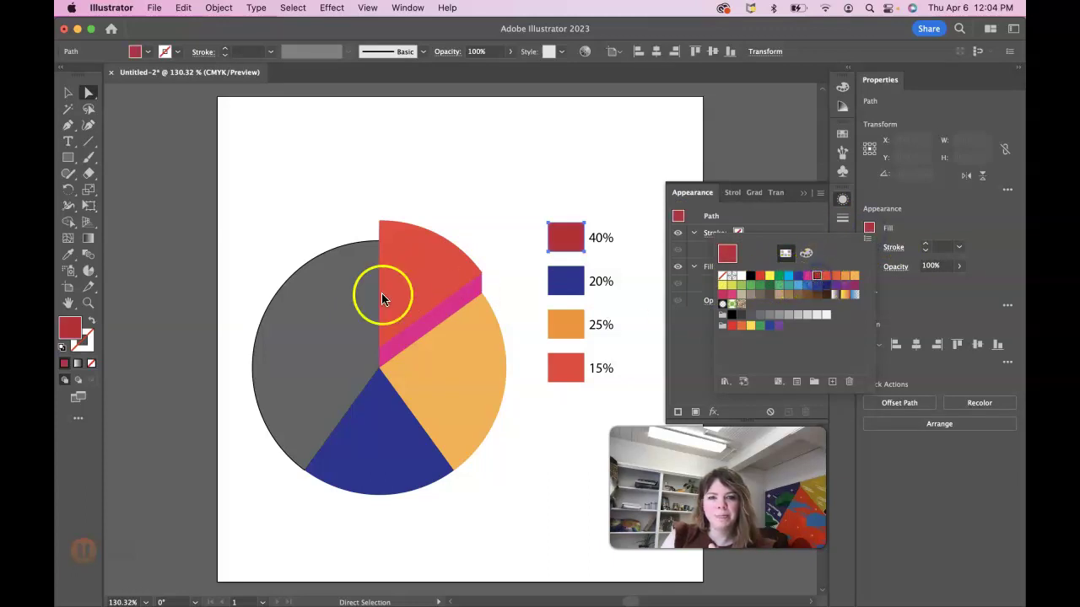
Make the large 40% pie slice dark red with no outline, then deselect everything
{"action": "left_click", "coordinate": [339, 307]}
{"action": "left_click", "coordinate": [869, 247]}
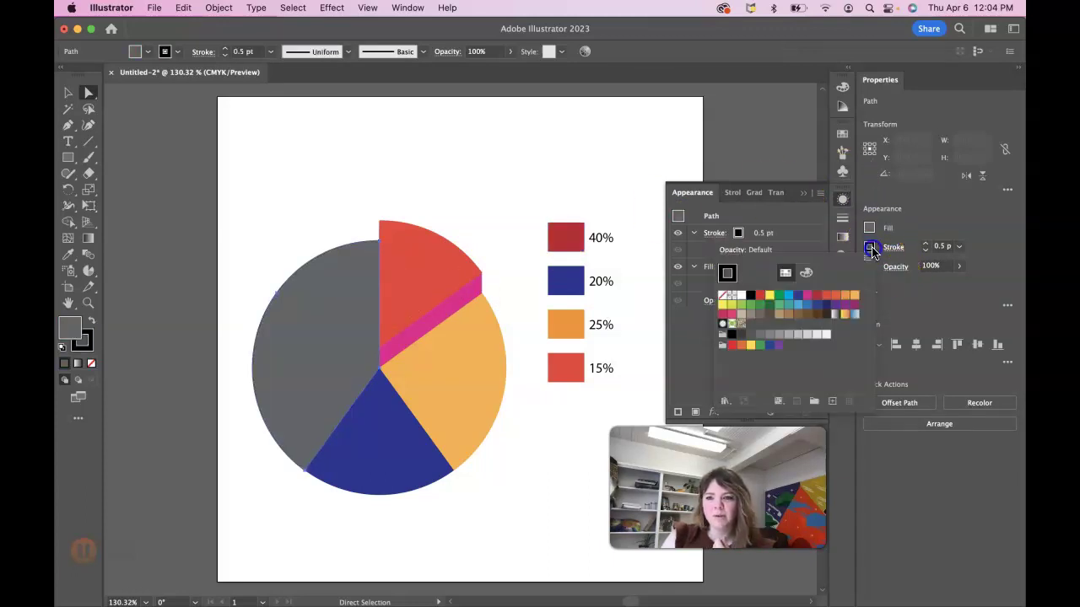
{"action": "left_click", "coordinate": [723, 295]}
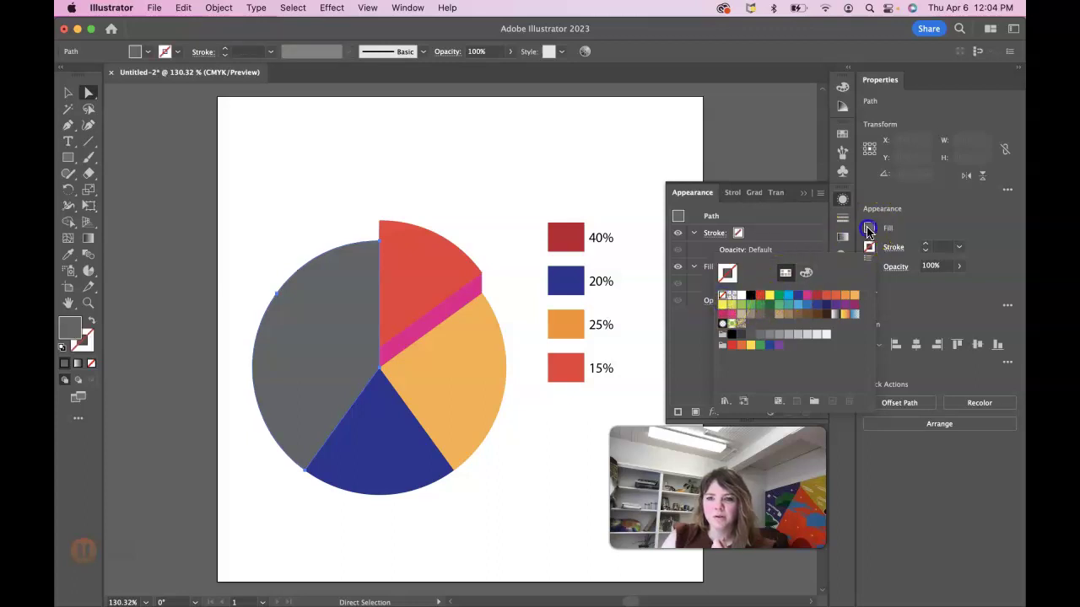
{"action": "left_click", "coordinate": [869, 229]}
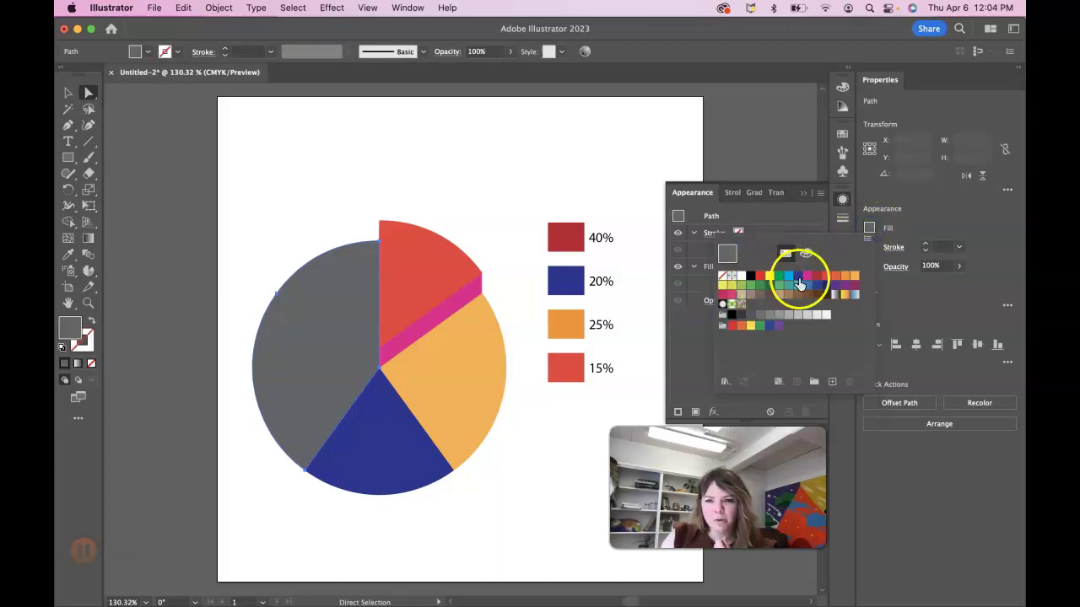
{"action": "left_click", "coordinate": [753, 282]}
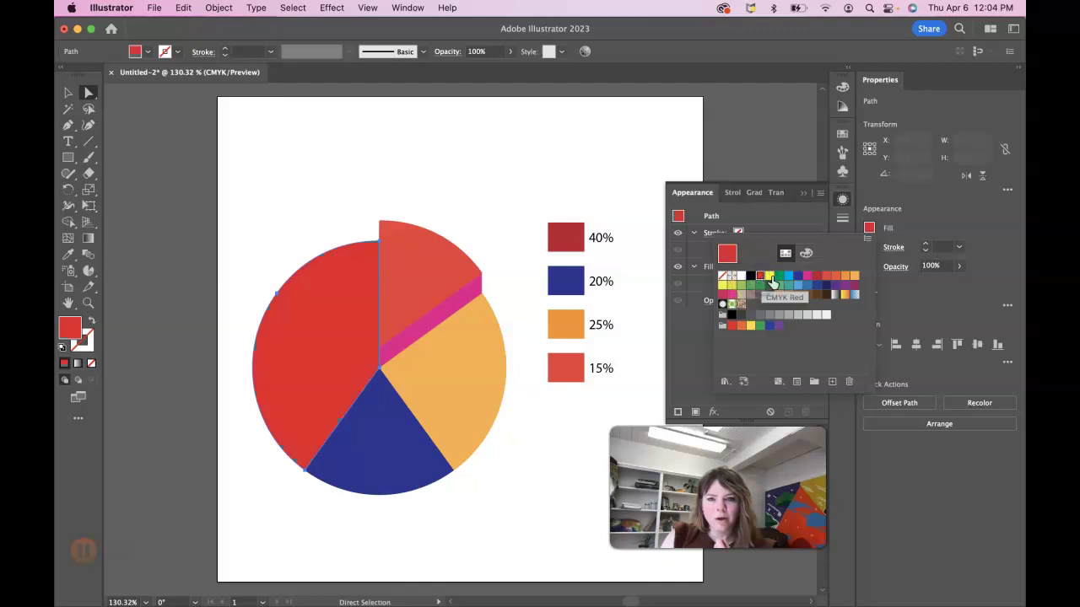
{"action": "left_click", "coordinate": [817, 277]}
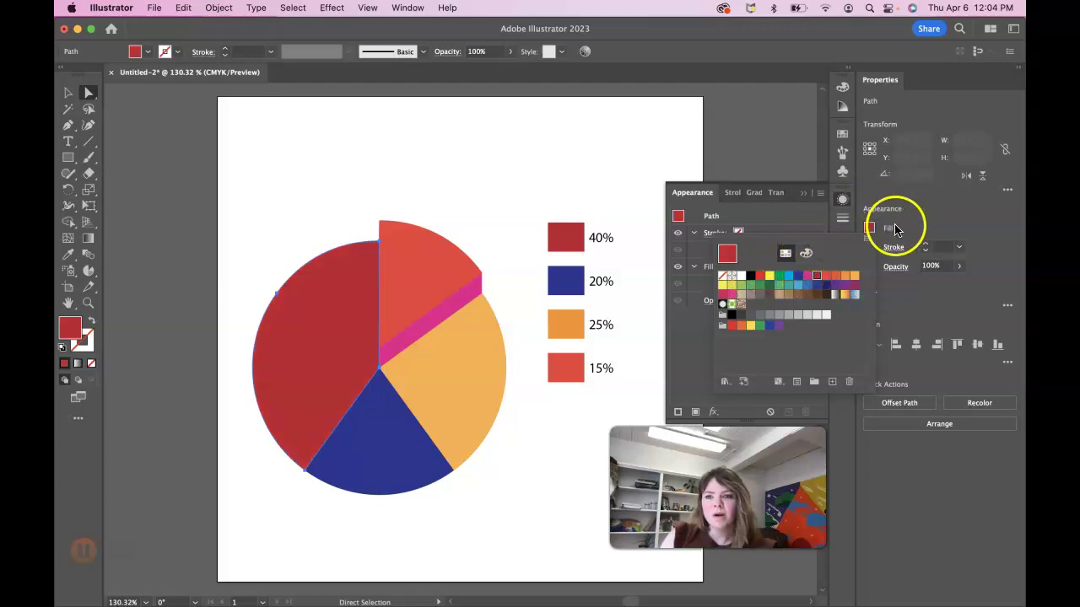
{"action": "left_click", "coordinate": [916, 224]}
{"action": "left_click", "coordinate": [582, 181]}
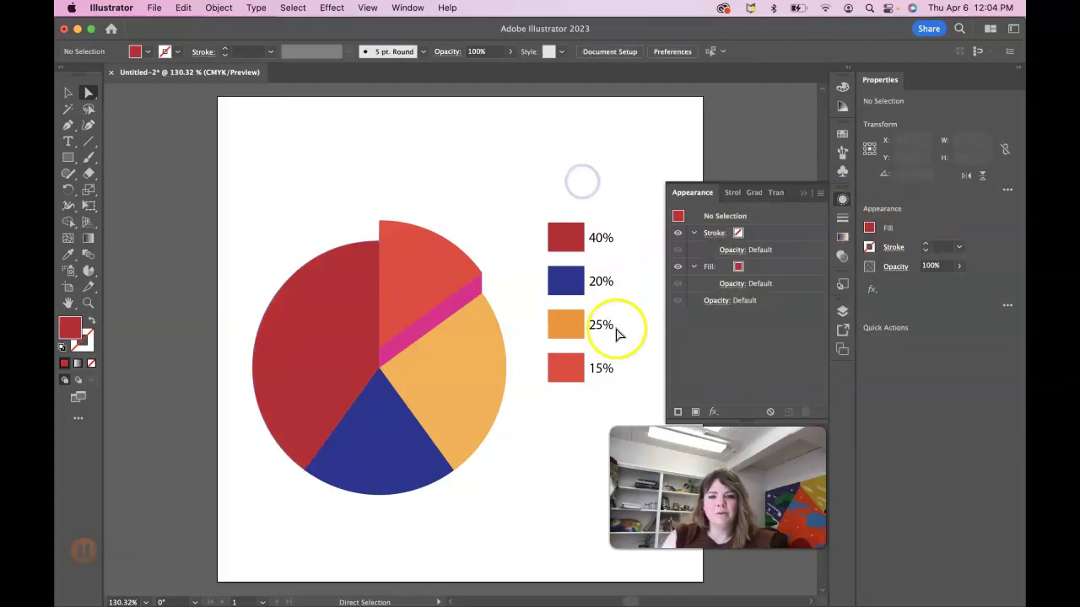
{"action": "left_click", "coordinate": [802, 195]}
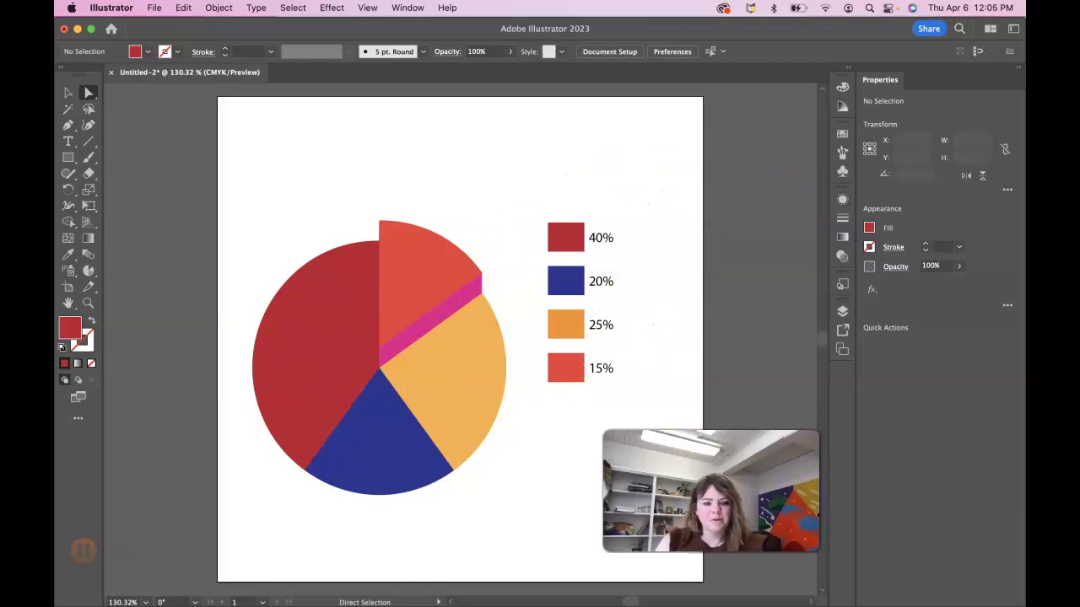
Change the 40% label's font to DIN Condensed Bold and its size to 18 pt
{"action": "double_click", "coordinate": [598, 240]}
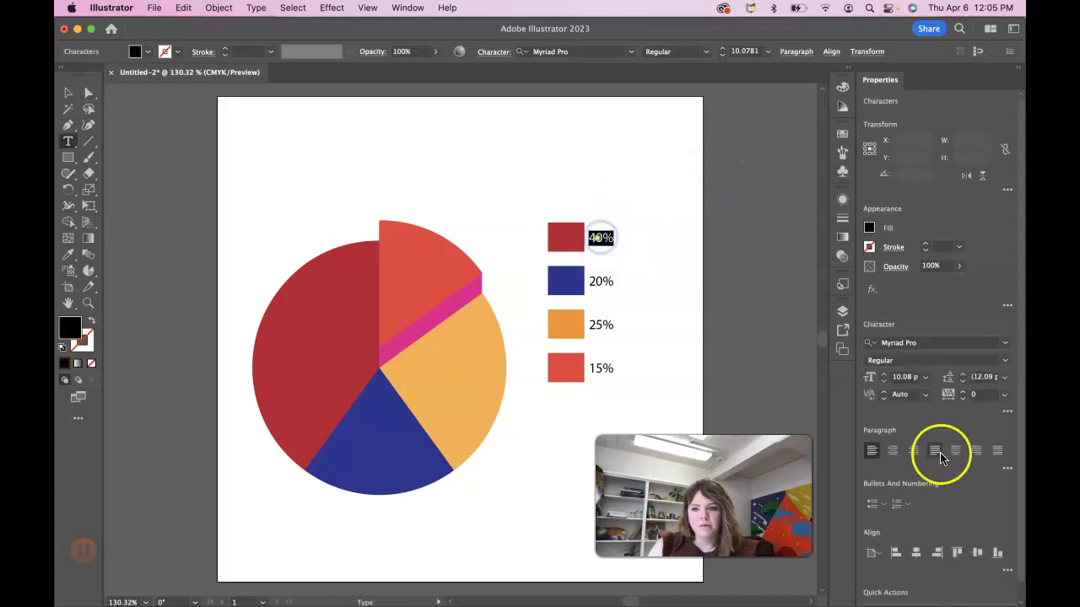
{"action": "left_click", "coordinate": [1004, 344]}
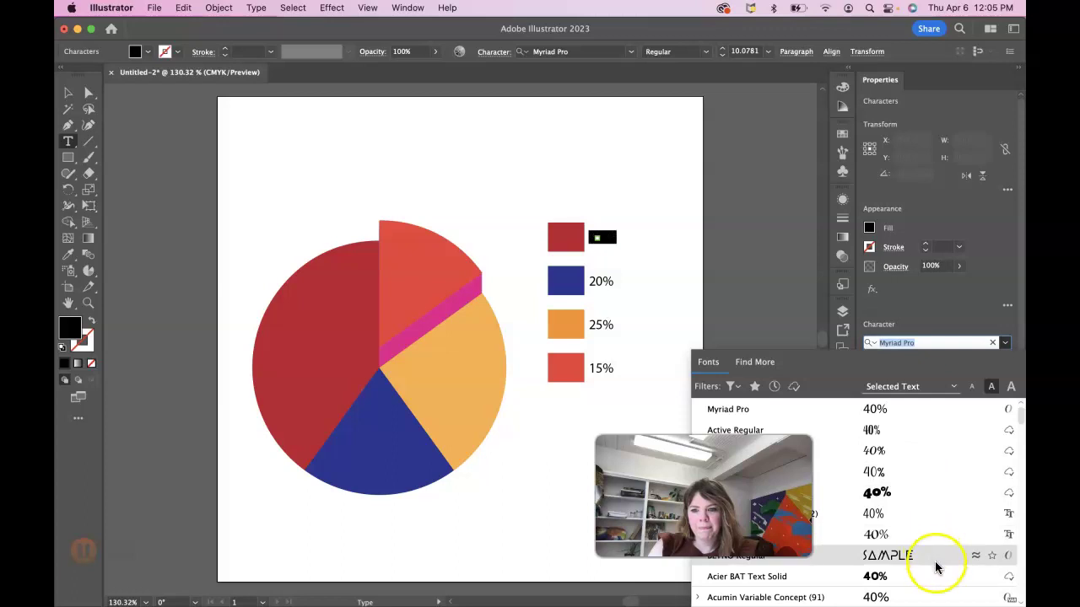
{"action": "scroll", "coordinate": [940, 593], "scroll_direction": "down", "scroll_amount": 3}
{"action": "scroll", "coordinate": [940, 593], "scroll_direction": "up", "scroll_amount": 3}
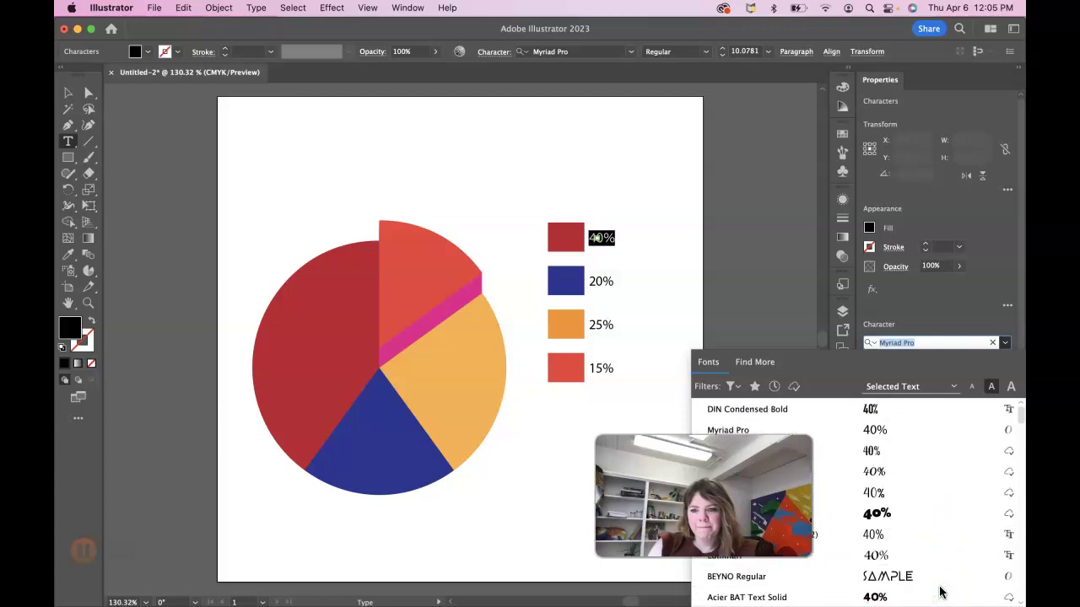
{"action": "left_click", "coordinate": [904, 411]}
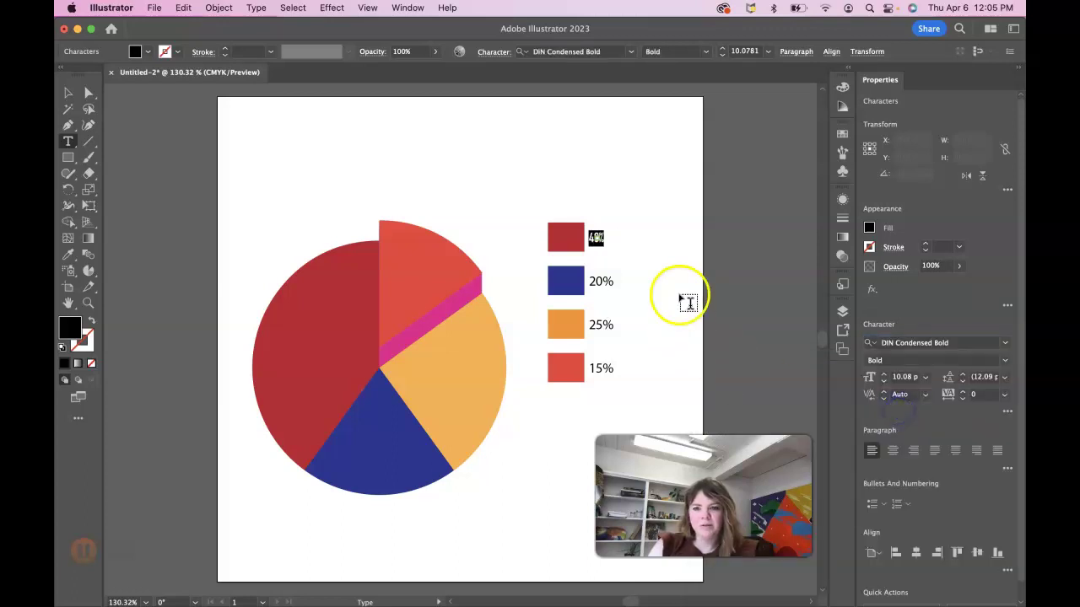
{"action": "left_click", "coordinate": [926, 377]}
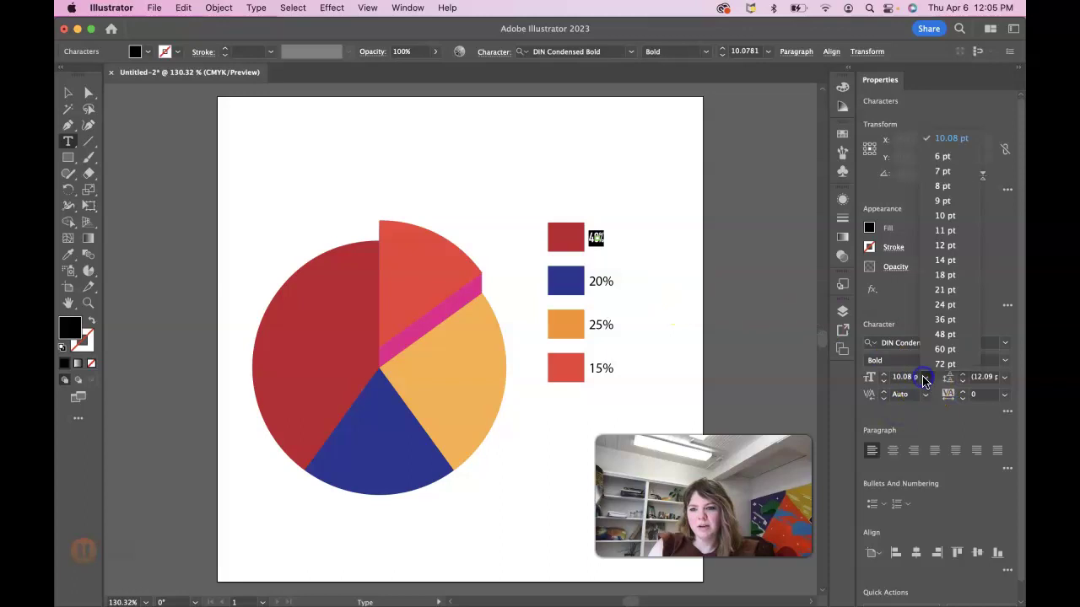
{"action": "left_click", "coordinate": [945, 276]}
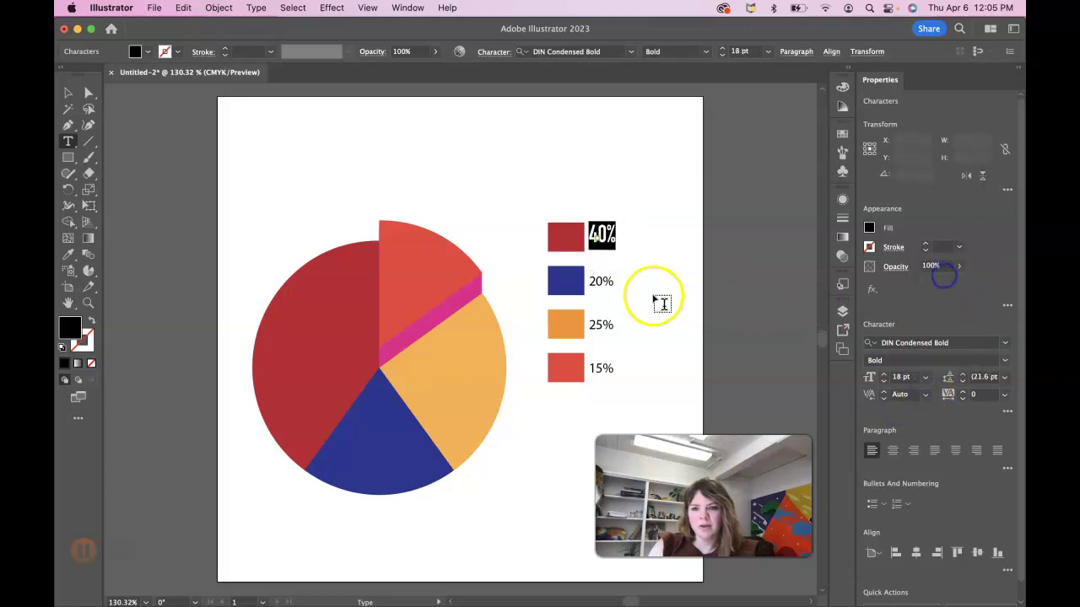
Eyedrop the 40% label's DIN Condensed Bold 18 pt style onto the 20% label
{"action": "double_click", "coordinate": [599, 280]}
{"action": "left_click_drag", "start_coordinate": [69, 254], "coordinate": [121, 261]}
{"action": "left_click", "coordinate": [602, 235]}
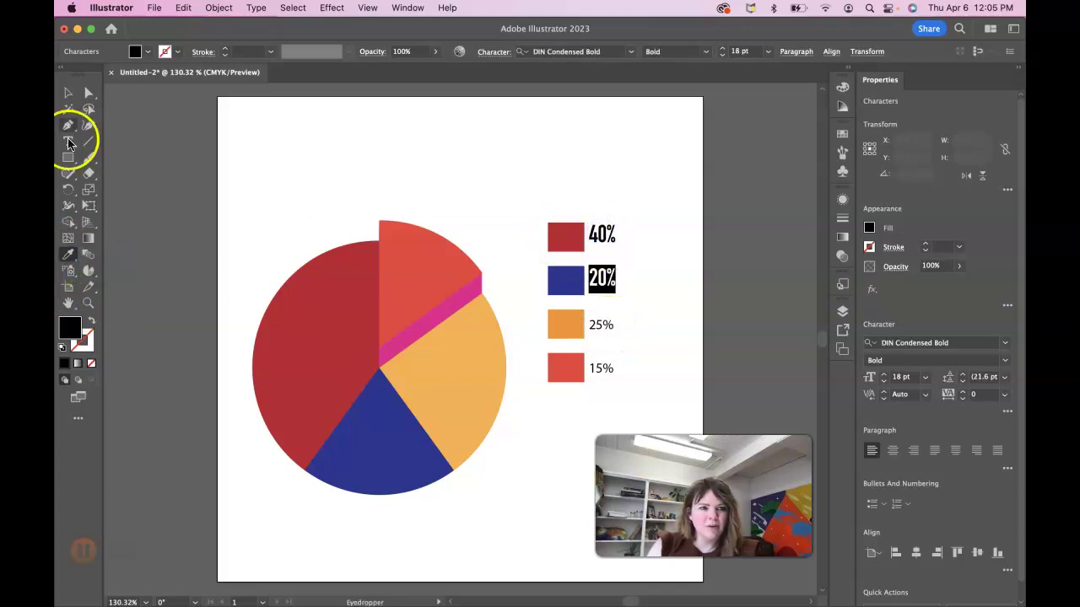
{"action": "left_click", "coordinate": [594, 326]}
{"action": "key", "text": "super+z"}
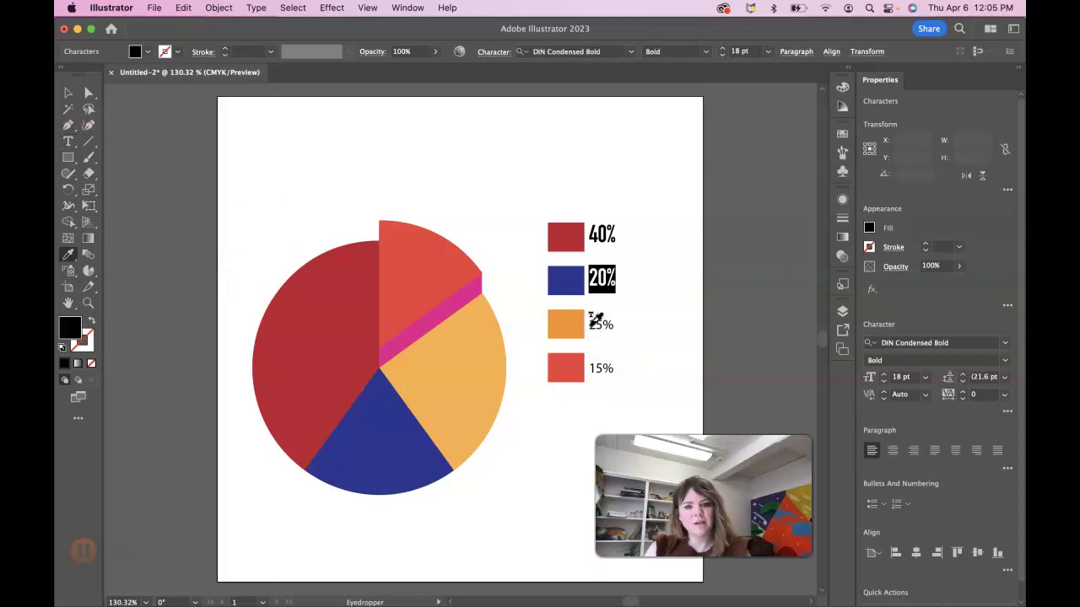
{"action": "left_click", "coordinate": [68, 141]}
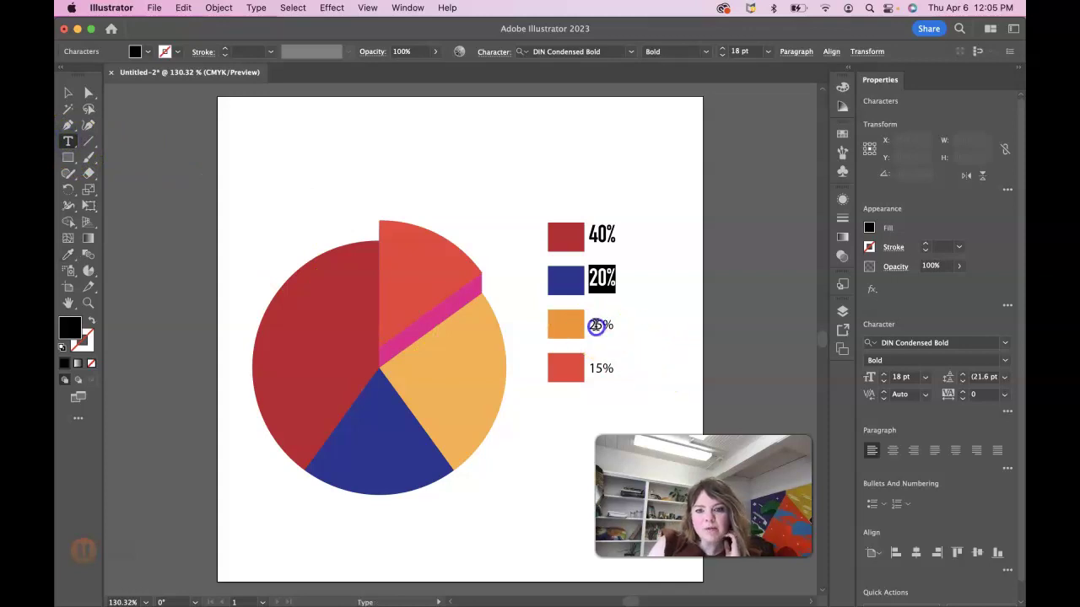
Eyedrop the same label style onto the 25% label, then onto the 15% label
{"action": "left_click_drag", "start_coordinate": [591, 325], "coordinate": [614, 326]}
{"action": "left_click", "coordinate": [68, 254]}
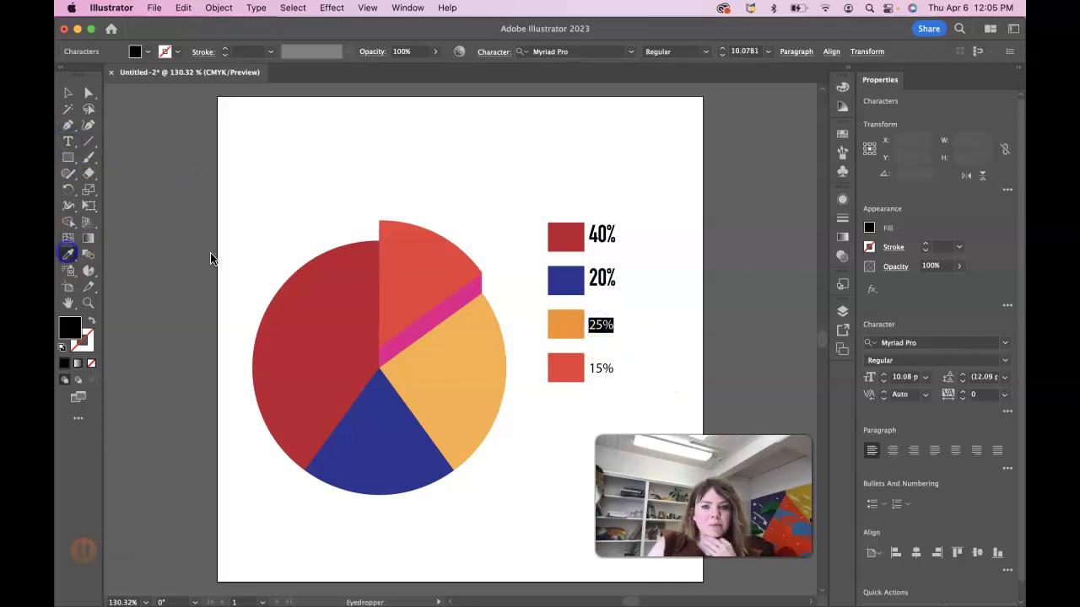
{"action": "left_click", "coordinate": [599, 277]}
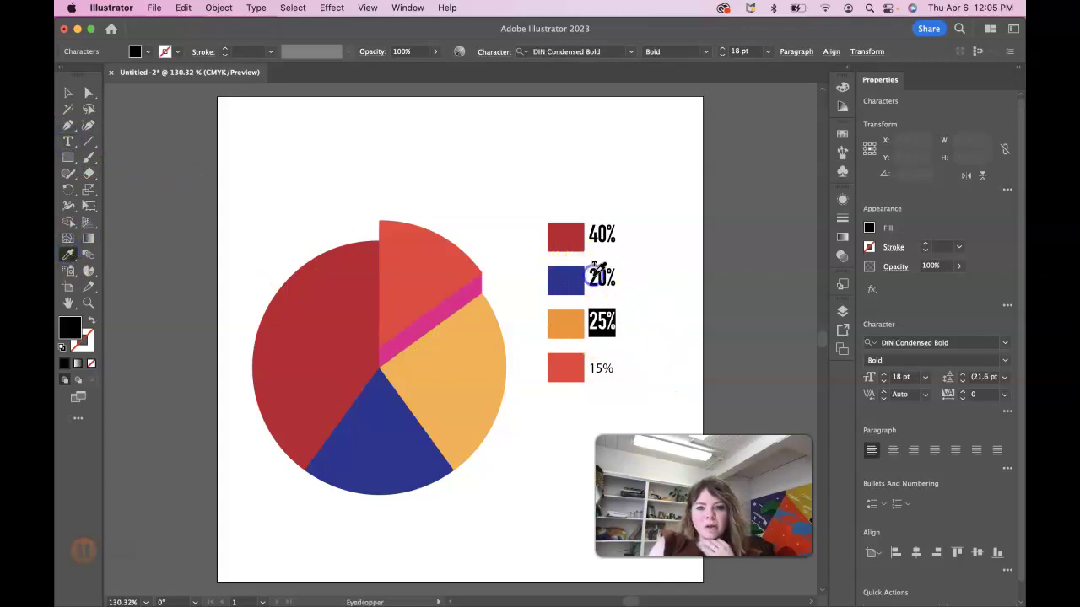
{"action": "left_click", "coordinate": [68, 141]}
{"action": "left_click", "coordinate": [597, 369]}
{"action": "left_click_drag", "start_coordinate": [590, 370], "coordinate": [614, 370]}
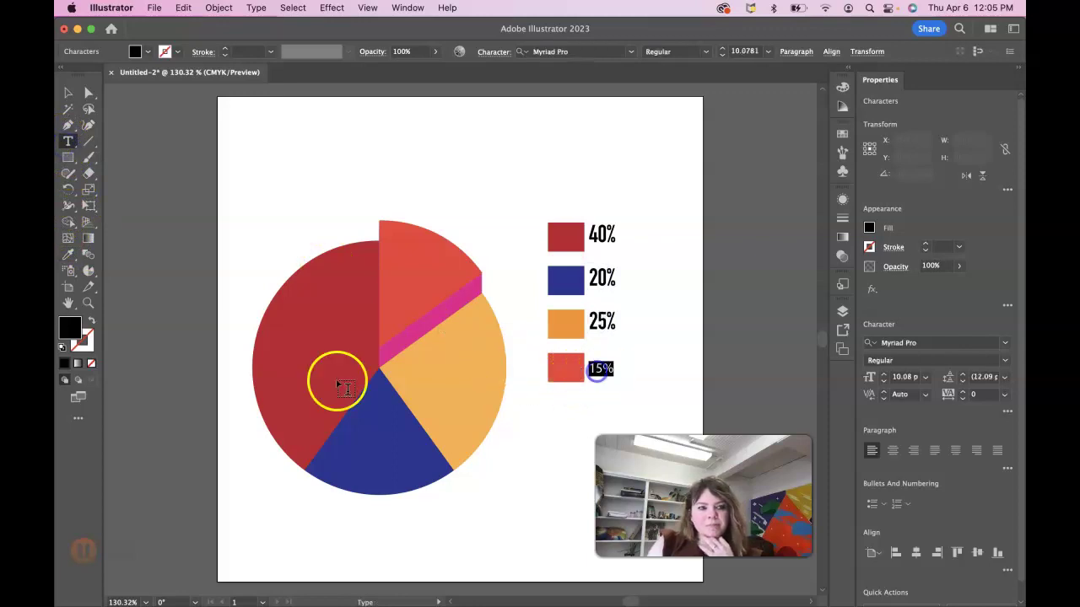
{"action": "left_click", "coordinate": [68, 254]}
{"action": "left_click", "coordinate": [602, 327]}
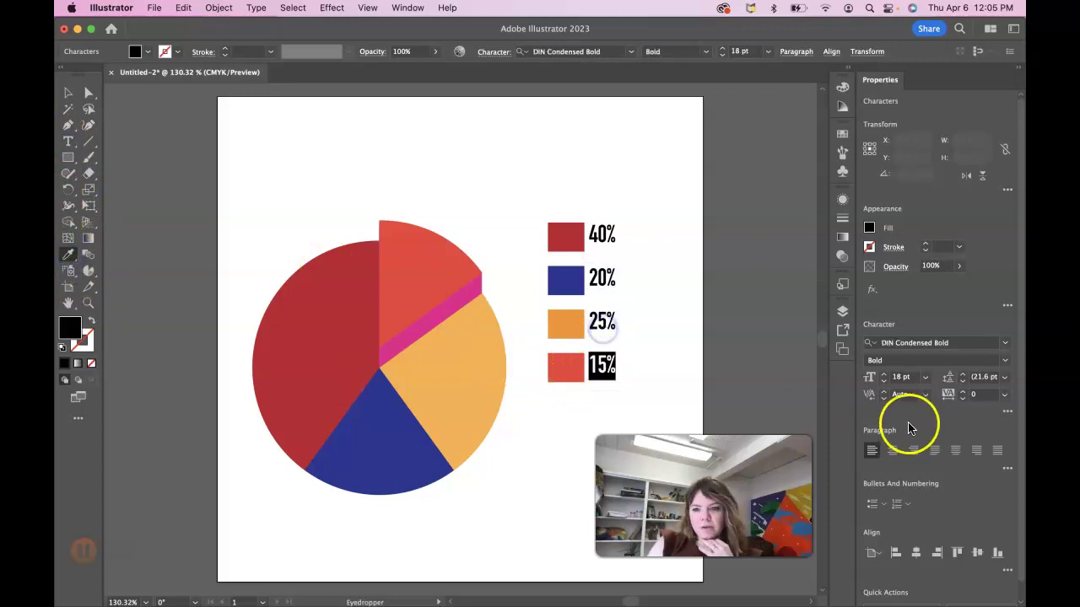
{"action": "left_click", "coordinate": [72, 94]}
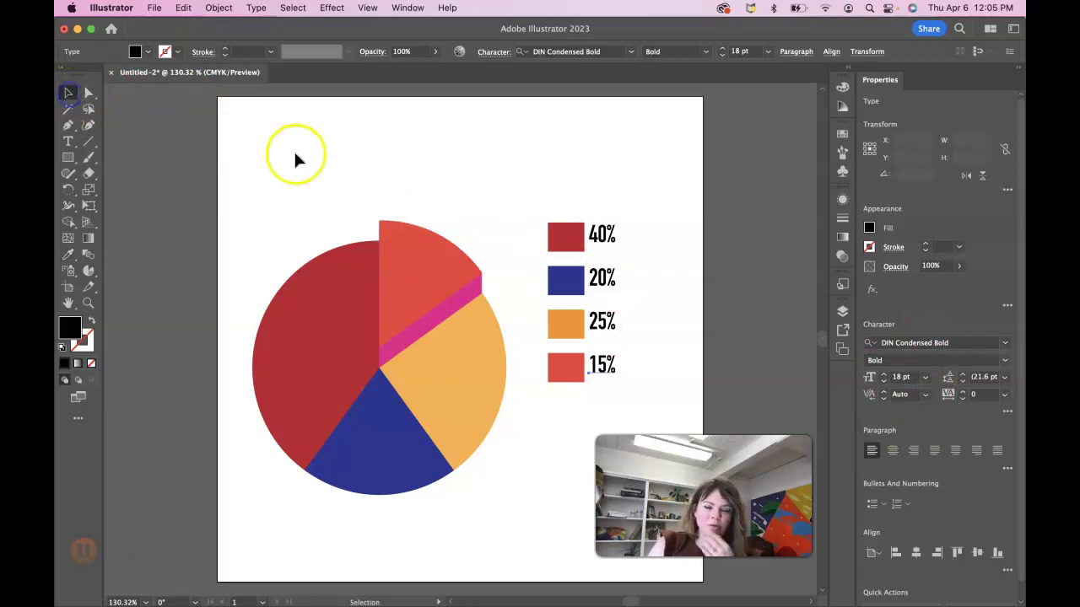
{"action": "left_click", "coordinate": [293, 149]}
{"action": "left_click", "coordinate": [595, 379]}
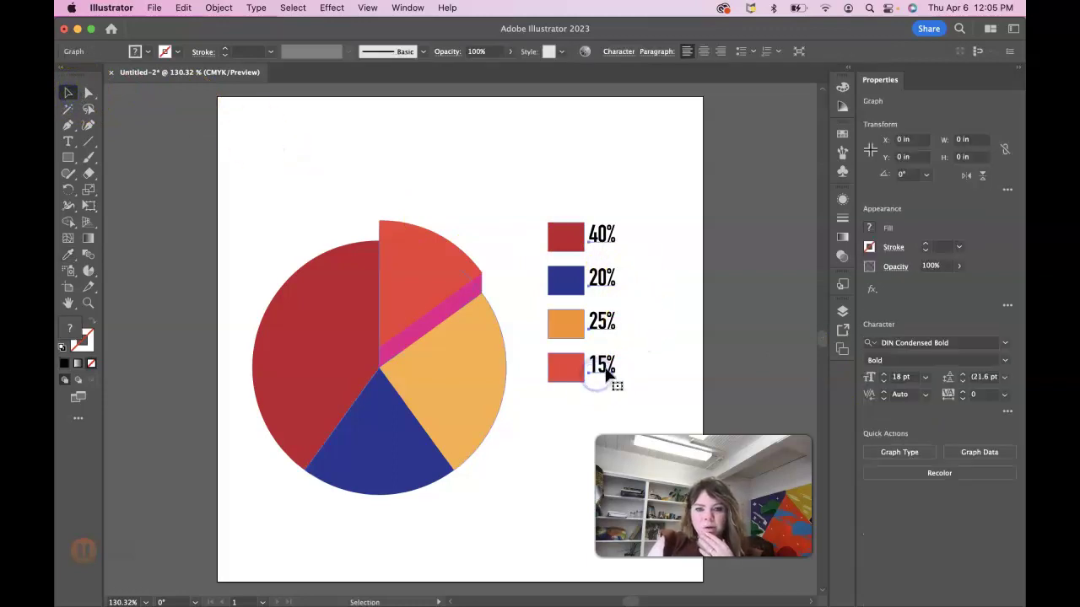
{"action": "left_click", "coordinate": [88, 93]}
{"action": "left_click", "coordinate": [261, 186]}
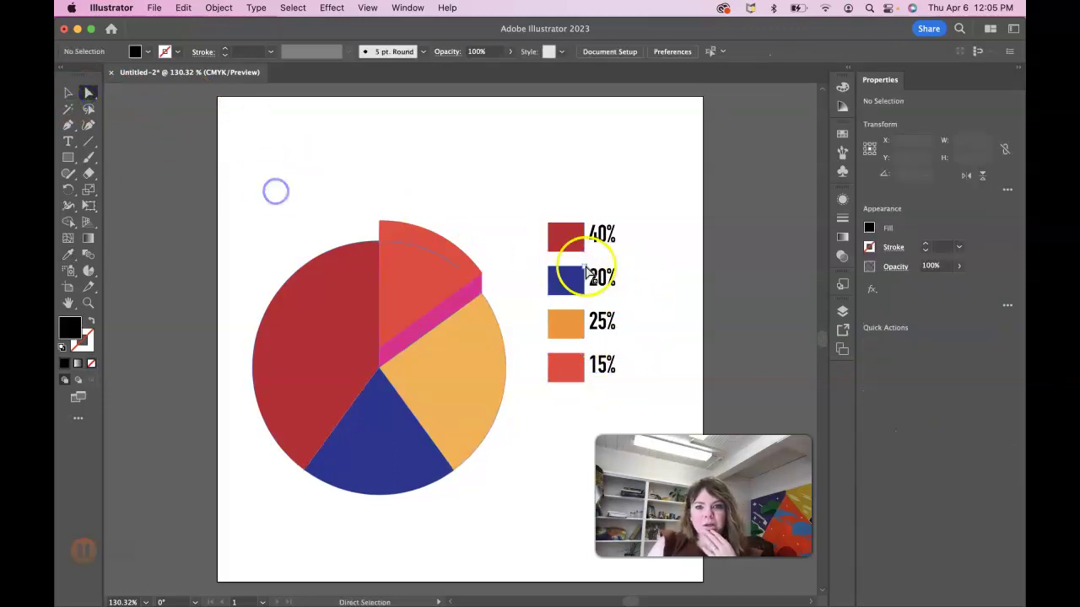
{"action": "left_click", "coordinate": [566, 242]}
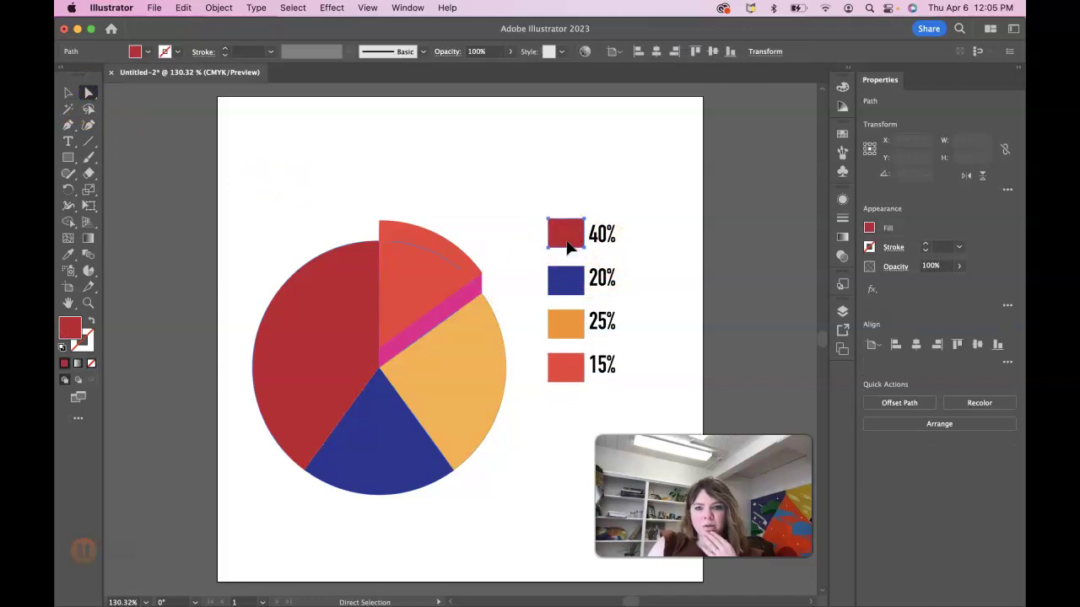
{"action": "left_click", "coordinate": [580, 280]}
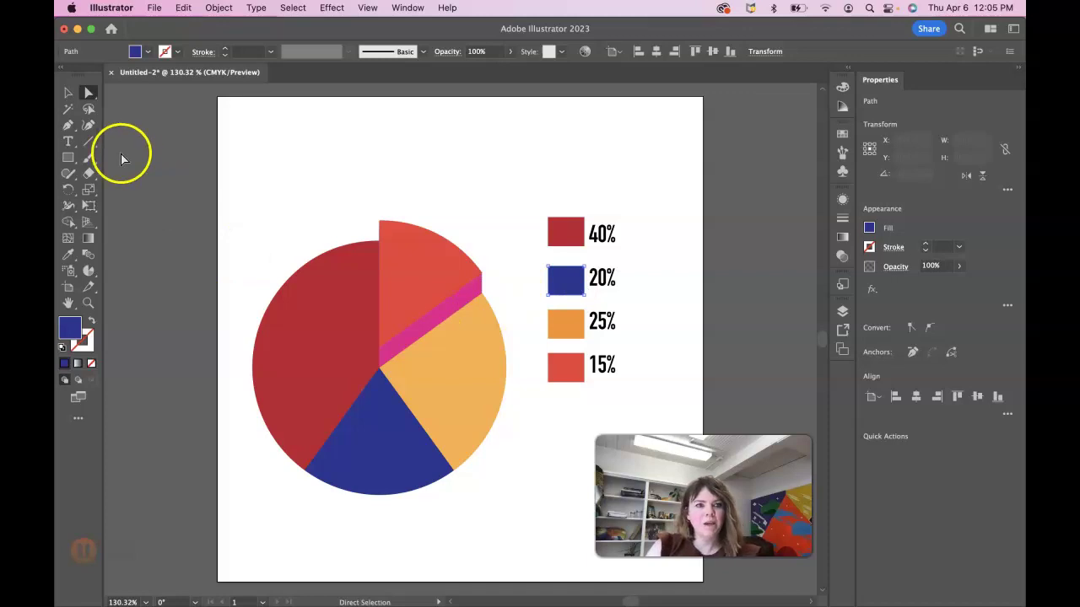
{"action": "left_click", "coordinate": [68, 93]}
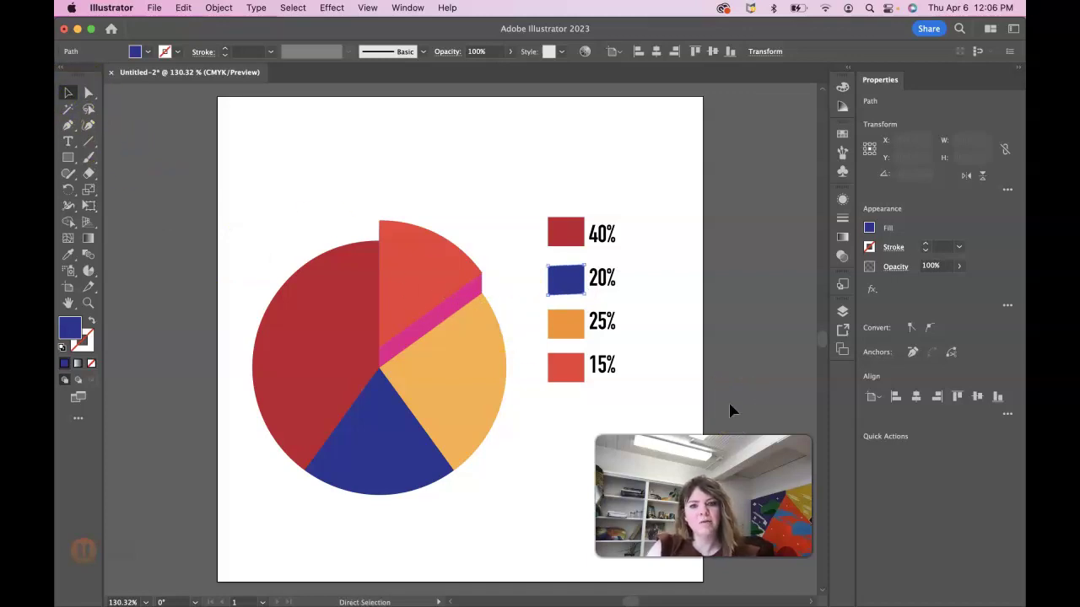
{"action": "left_click", "coordinate": [256, 163]}
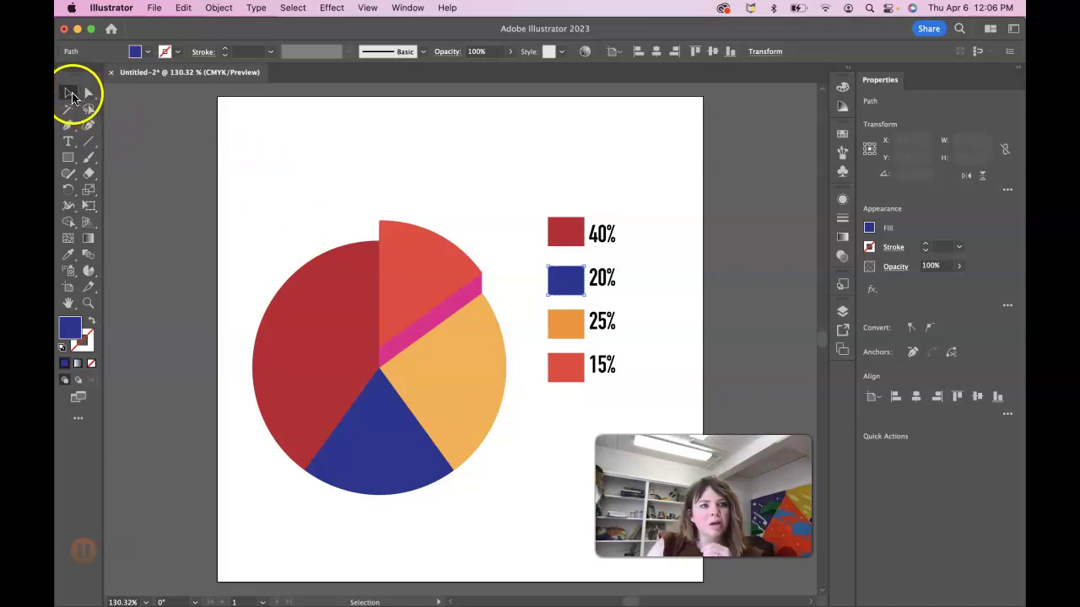
{"action": "left_click", "coordinate": [467, 177]}
{"action": "left_click", "coordinate": [550, 232]}
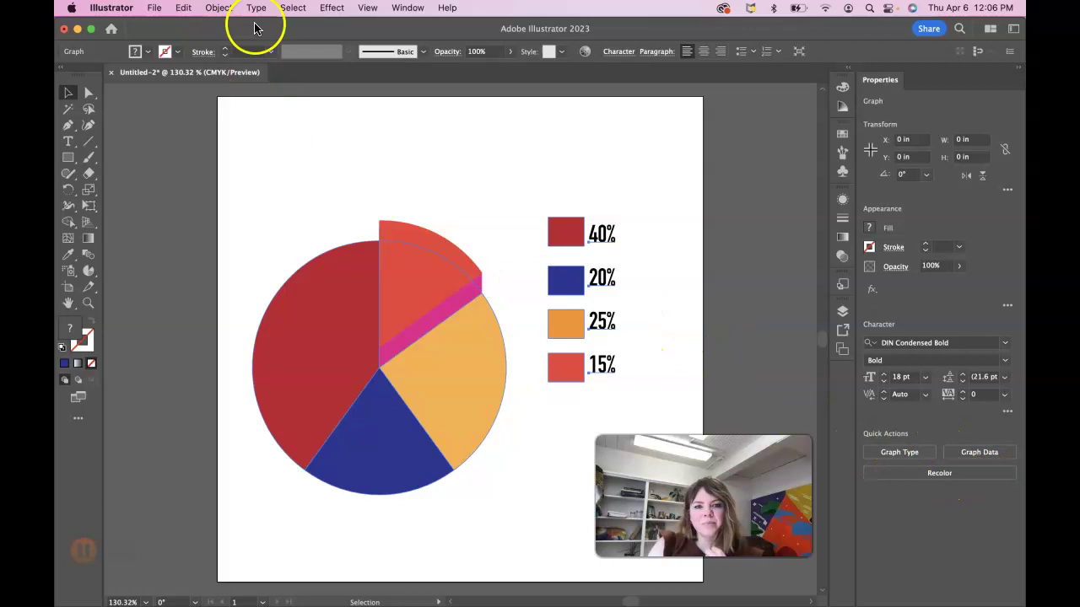
{"action": "left_click", "coordinate": [221, 8]}
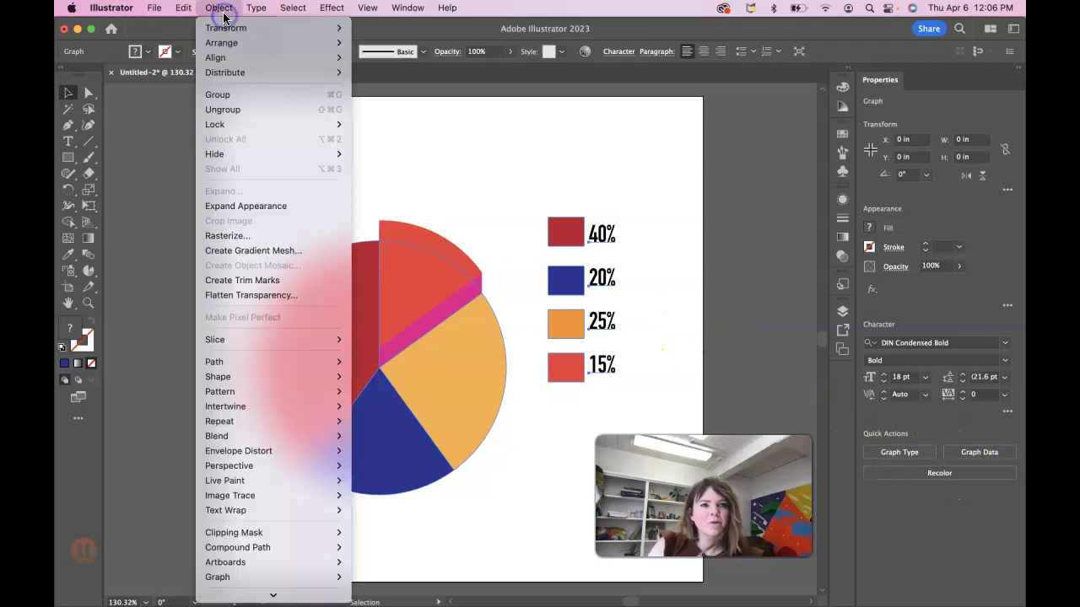
{"action": "left_click", "coordinate": [230, 108]}
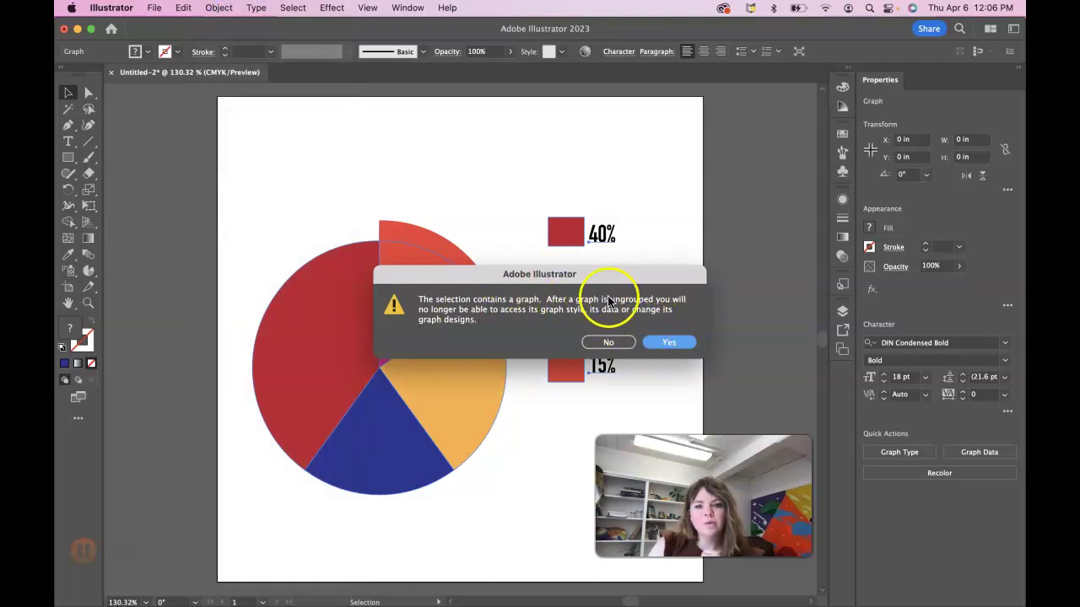
{"action": "left_click", "coordinate": [608, 340]}
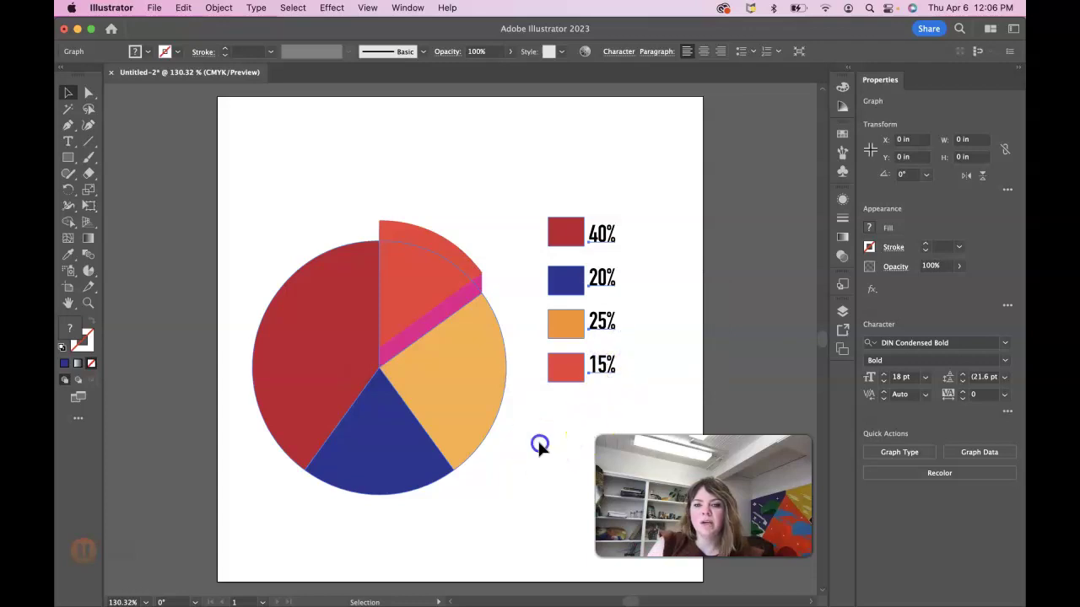
{"action": "left_click", "coordinate": [540, 445]}
{"action": "left_click", "coordinate": [568, 312]}
{"action": "left_click", "coordinate": [89, 92]}
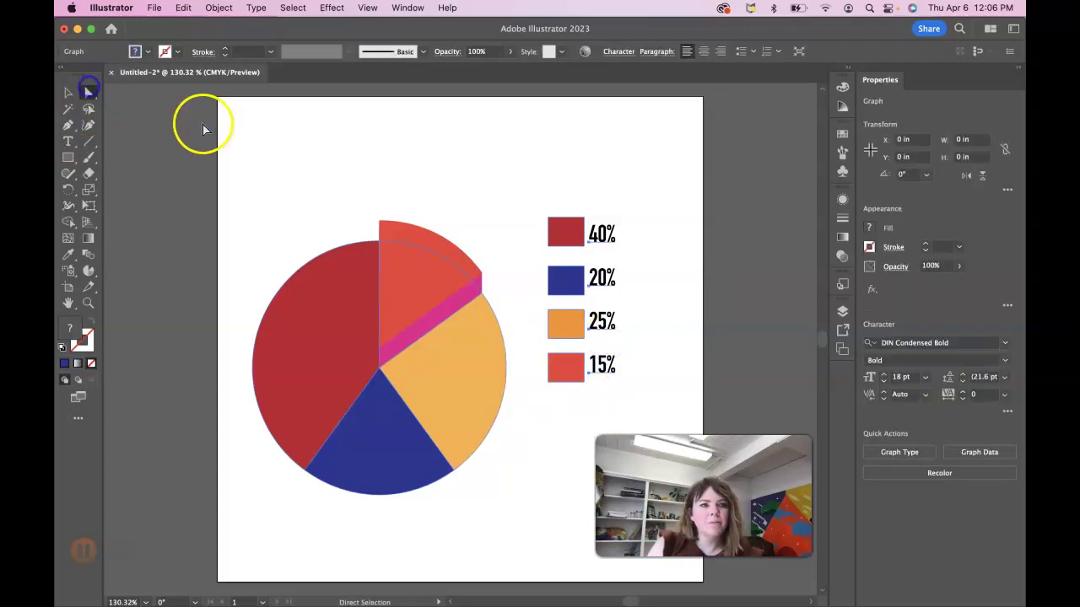
{"action": "left_click", "coordinate": [203, 130]}
{"action": "left_click", "coordinate": [560, 287]}
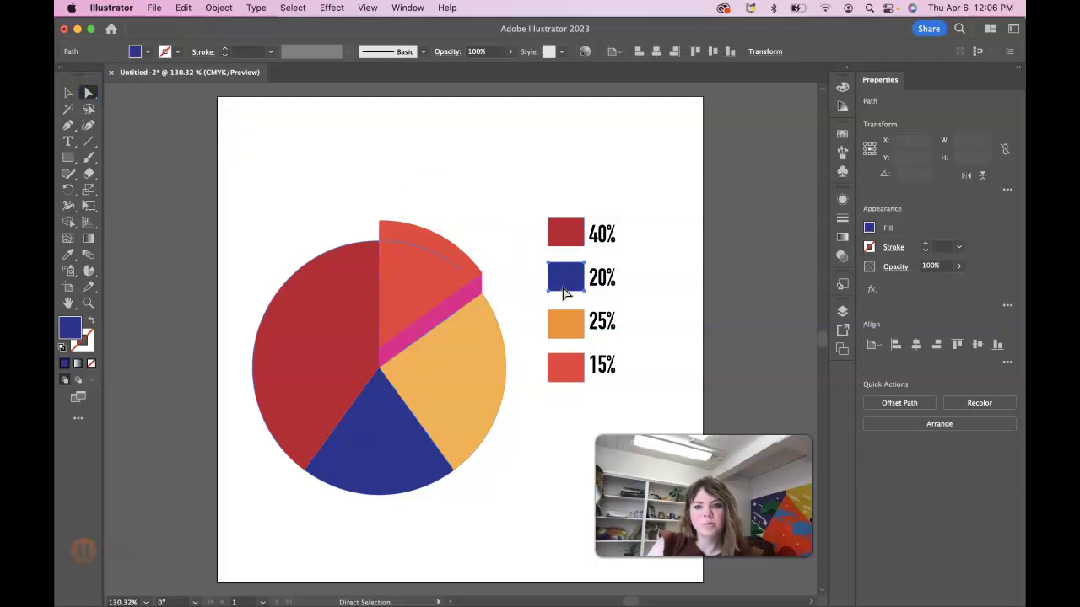
{"action": "left_click", "coordinate": [568, 326]}
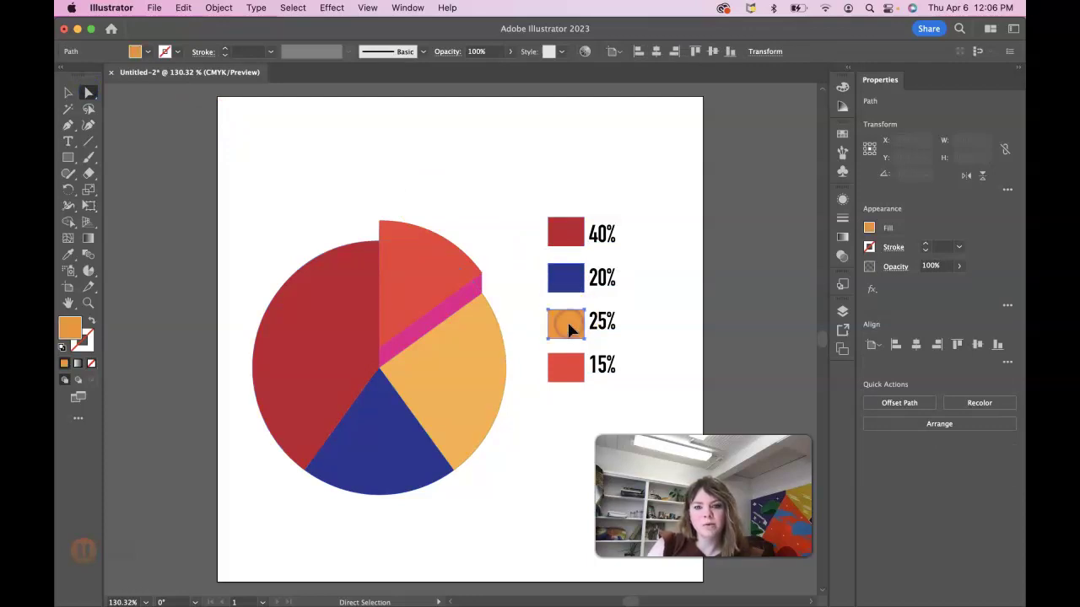
{"action": "left_click", "coordinate": [568, 371]}
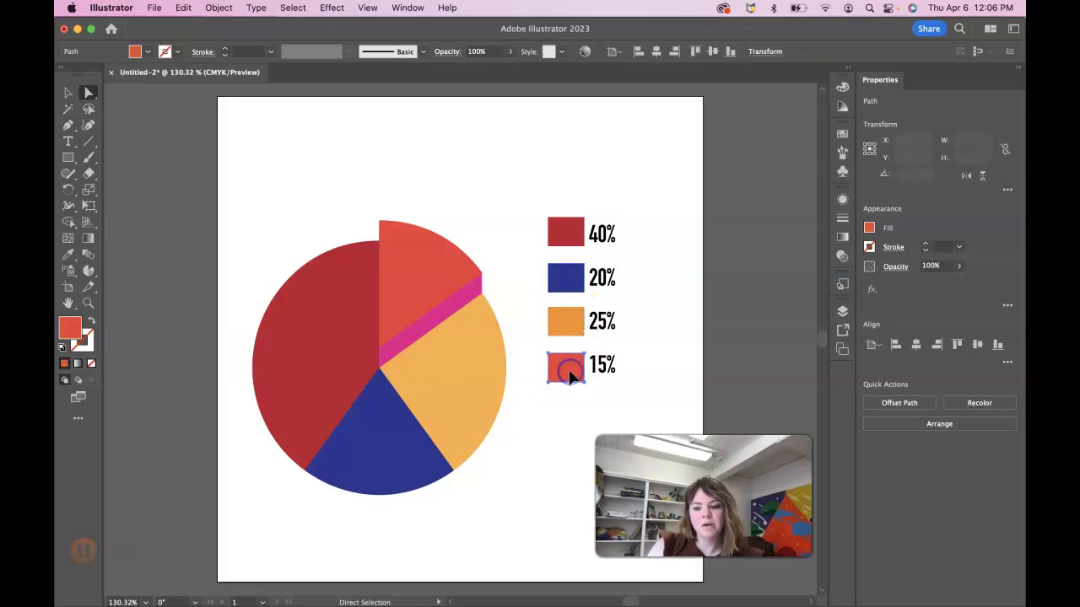
{"action": "left_click", "coordinate": [735, 362]}
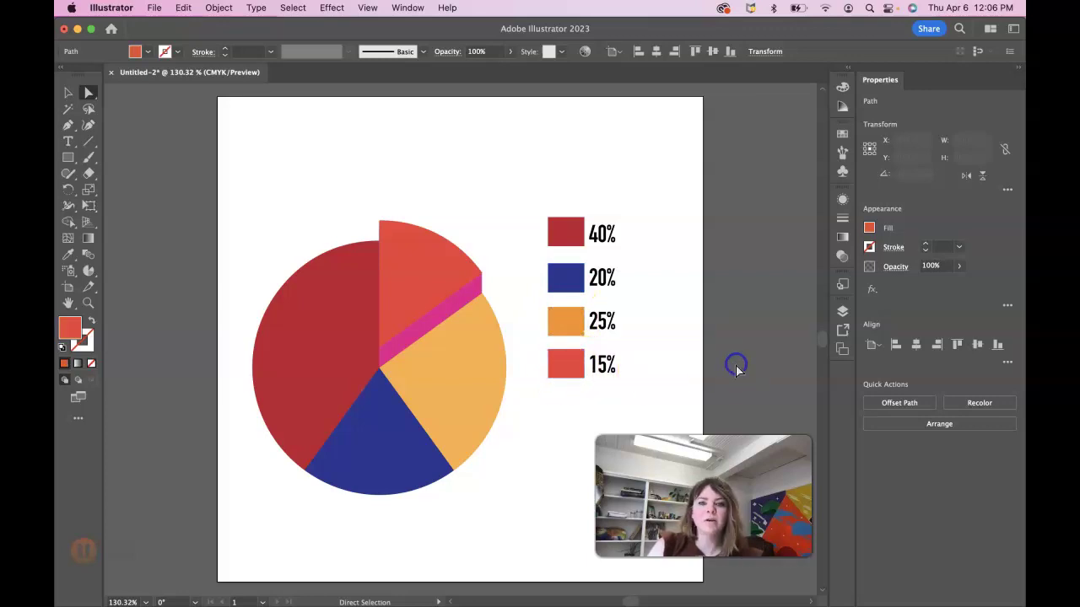
{"action": "left_click", "coordinate": [582, 293]}
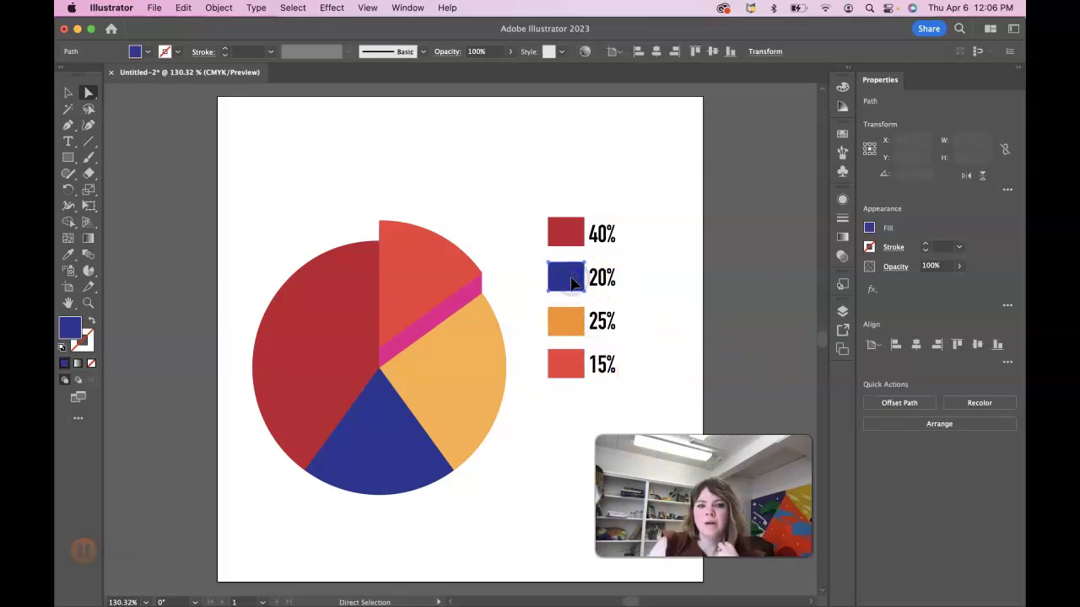
{"action": "left_click", "coordinate": [572, 339]}
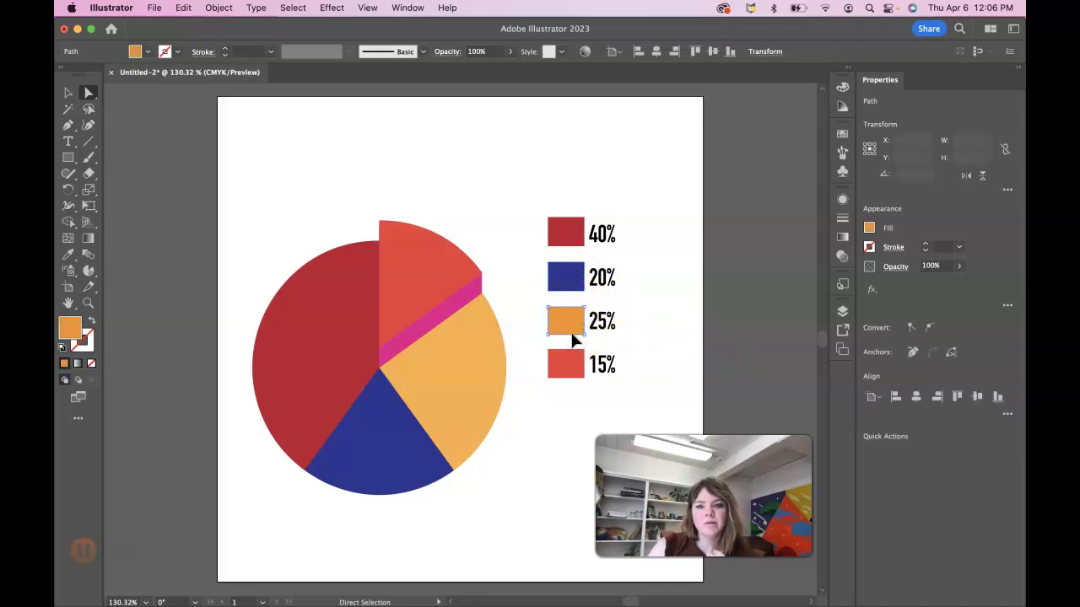
{"action": "left_click", "coordinate": [684, 379]}
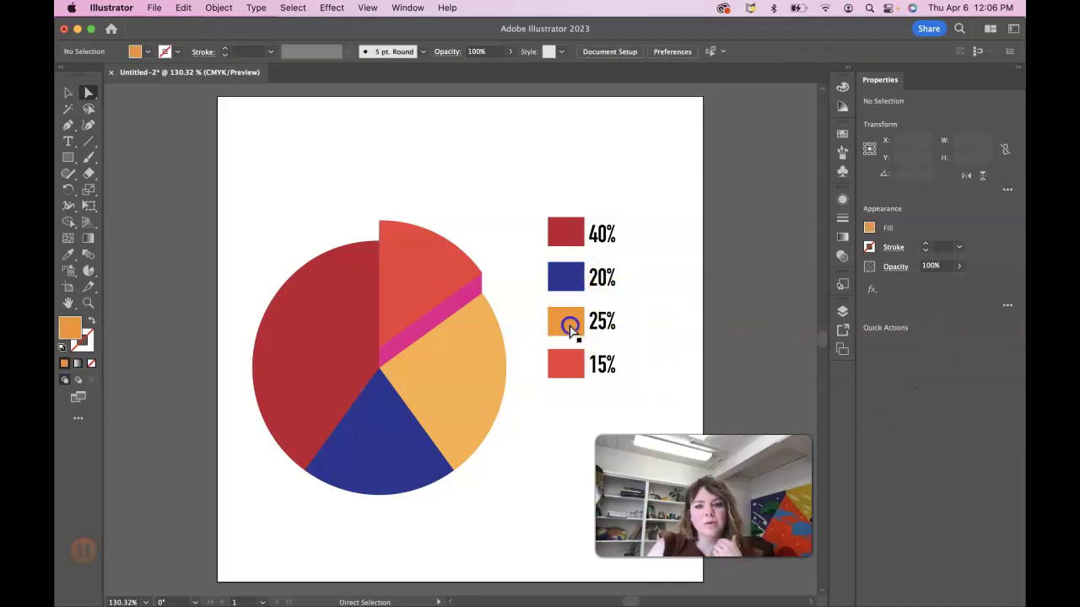
{"action": "left_click", "coordinate": [569, 323]}
{"action": "left_click", "coordinate": [679, 354]}
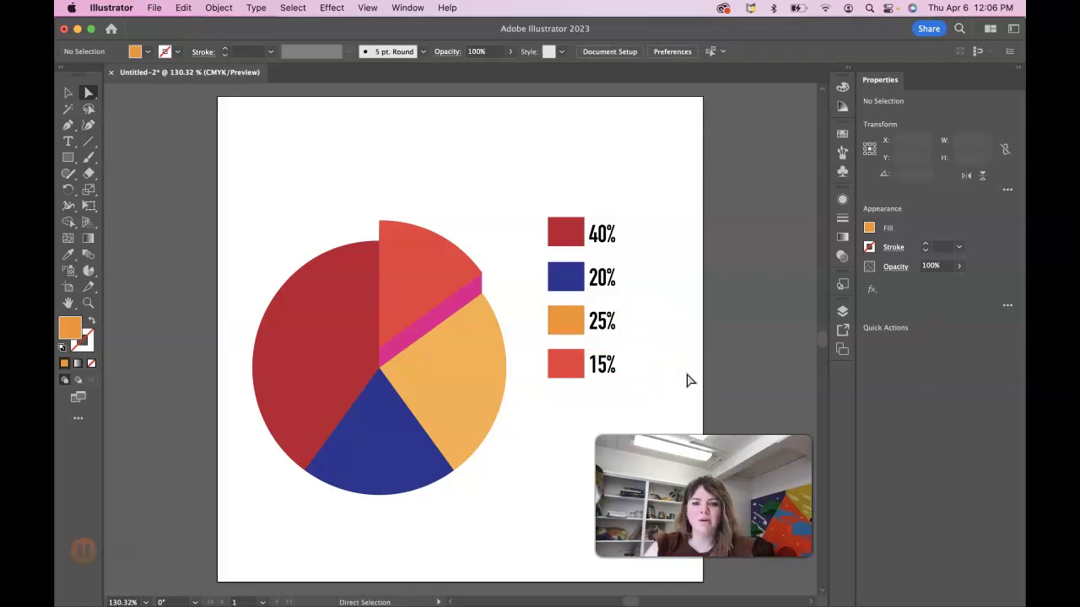
{"action": "left_click", "coordinate": [576, 285]}
{"action": "left_click", "coordinate": [561, 317]}
{"action": "left_click", "coordinate": [558, 362]}
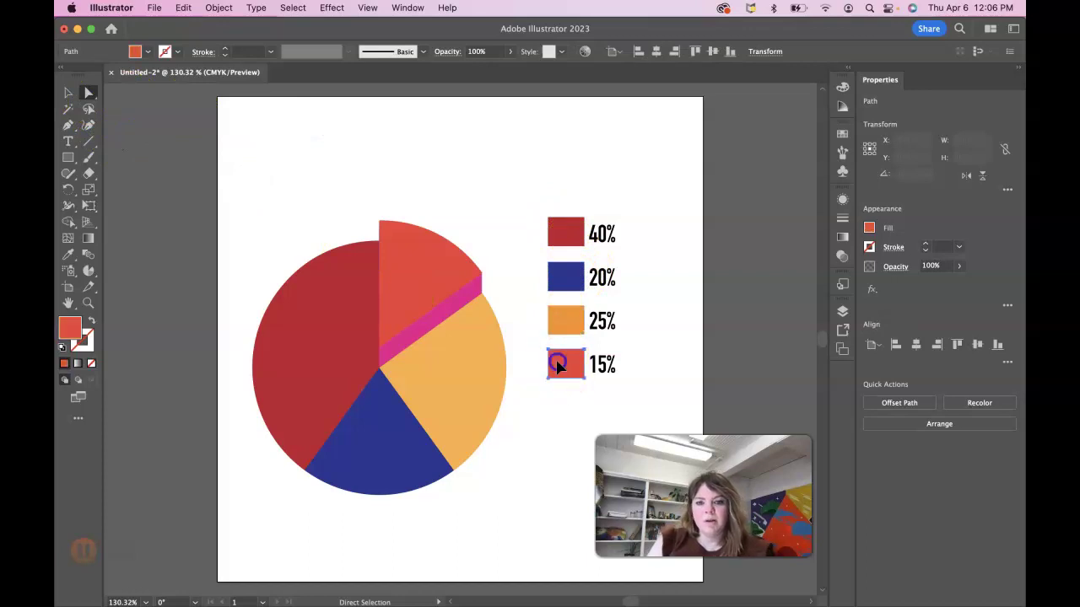
{"action": "left_click", "coordinate": [697, 273]}
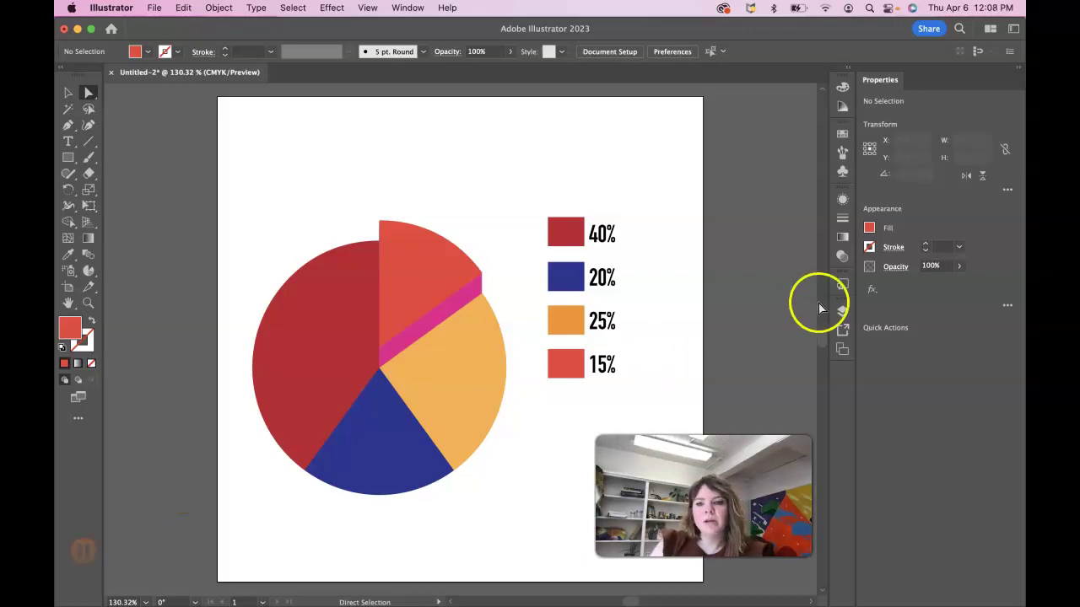
Drag out Artboard 2, about 4.7 × 3.23 in, on the pasteboard right of the first artboard
{"action": "left_click", "coordinate": [68, 92]}
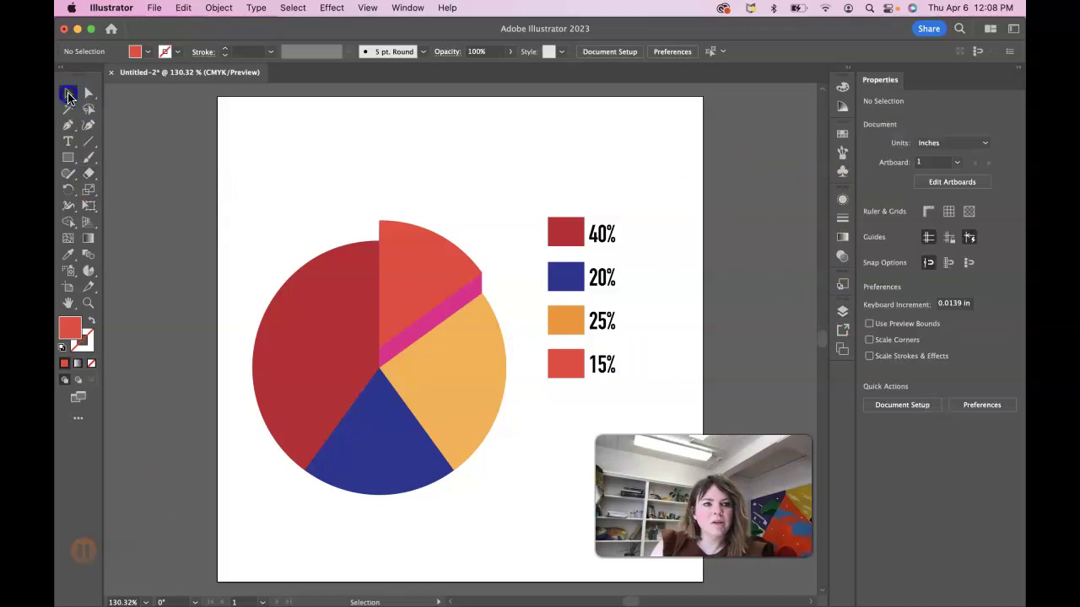
{"action": "left_click", "coordinate": [953, 182]}
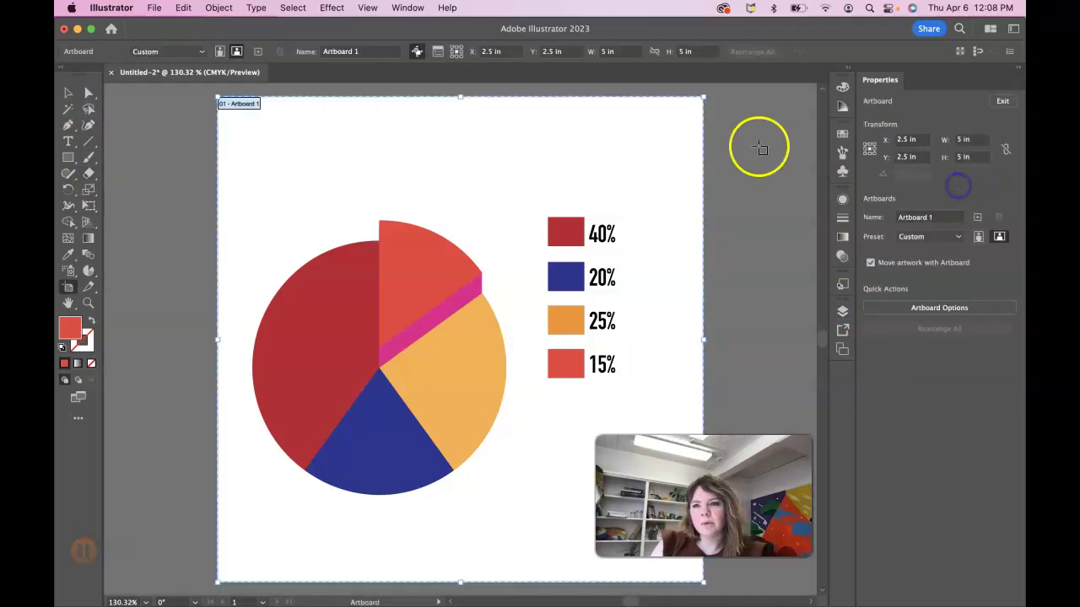
{"action": "scroll", "coordinate": [742, 118], "scroll_direction": "right", "scroll_amount": 2}
{"action": "scroll", "coordinate": [743, 118], "scroll_direction": "right", "scroll_amount": 5}
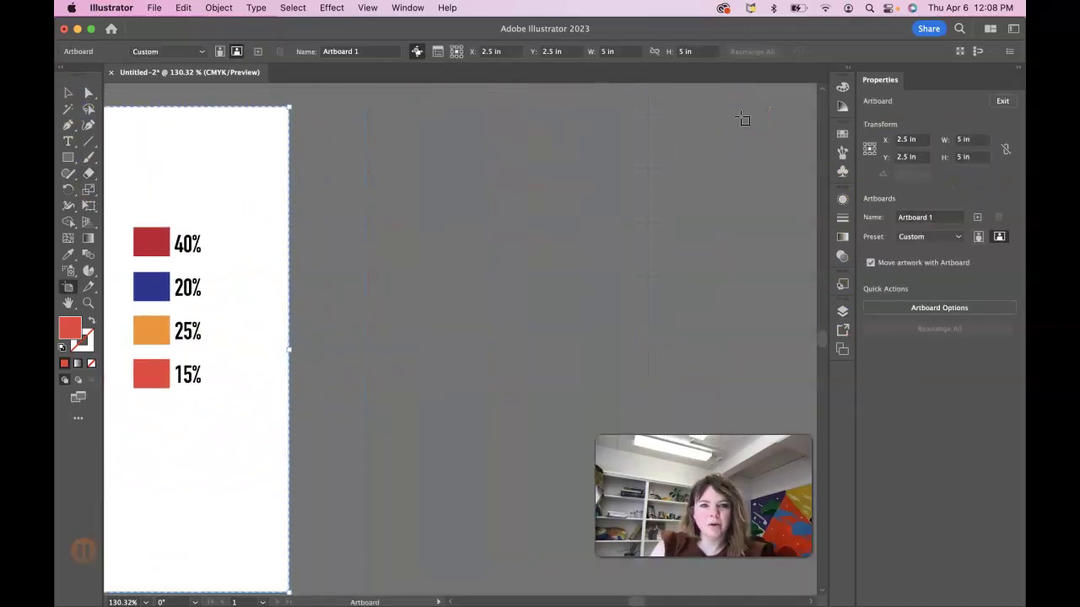
{"action": "left_click_drag", "start_coordinate": [302, 107], "coordinate": [757, 419]}
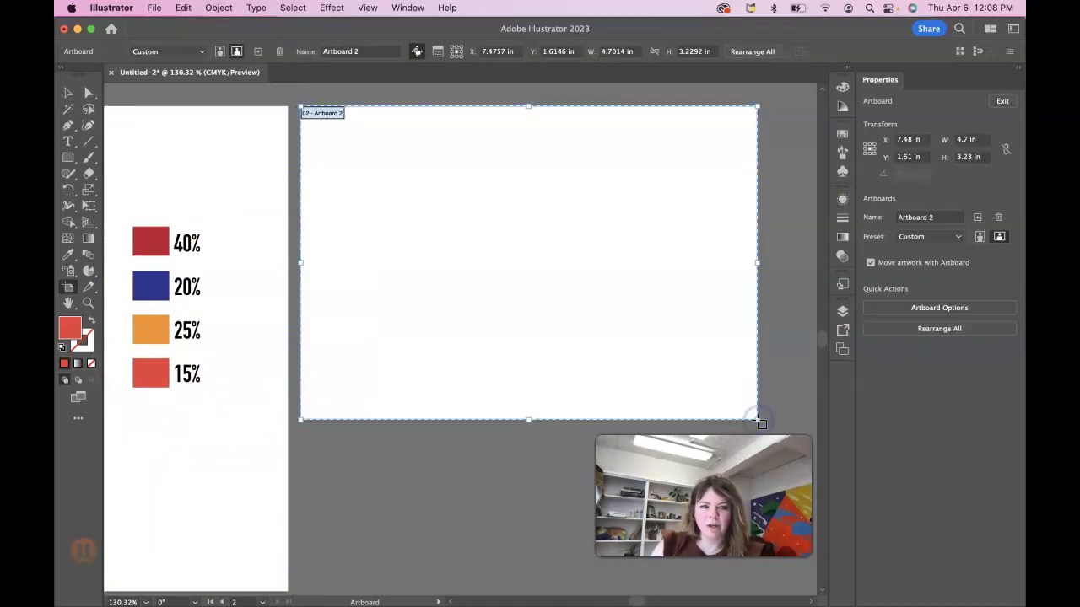